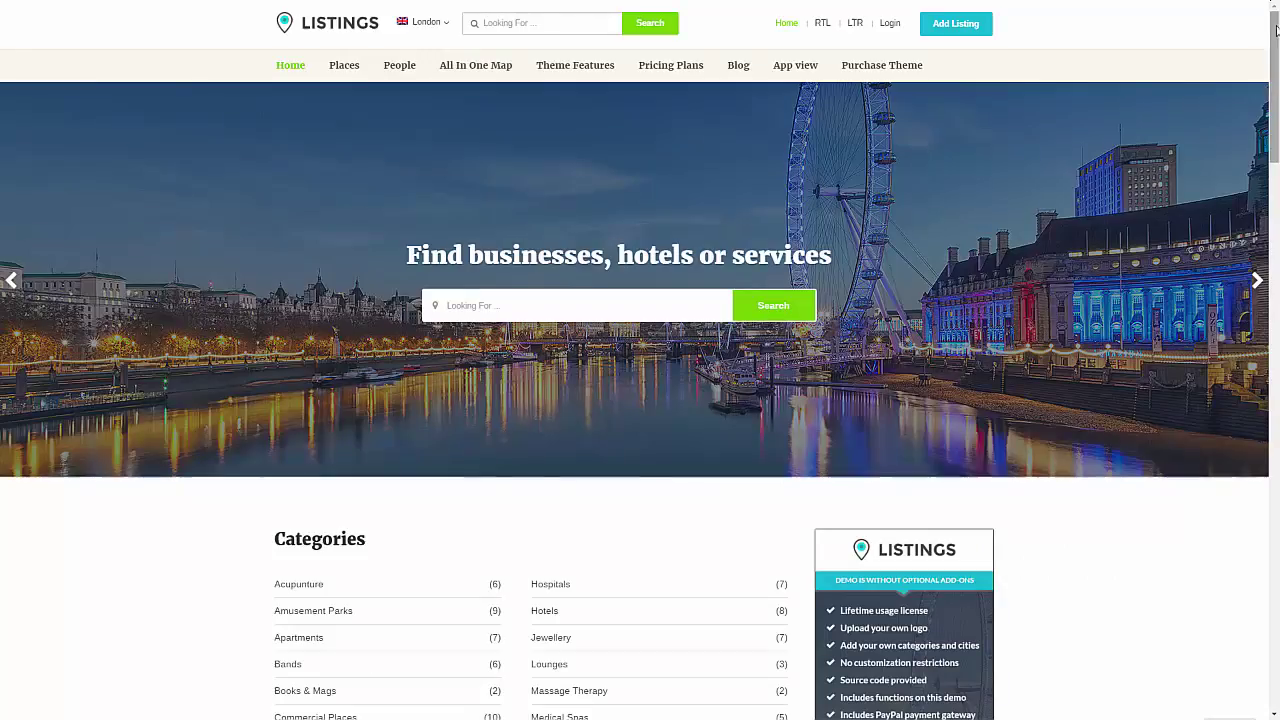
Scroll through the Listings demo site's directory categories and listings.
scroll(640, 360, "down", 5)
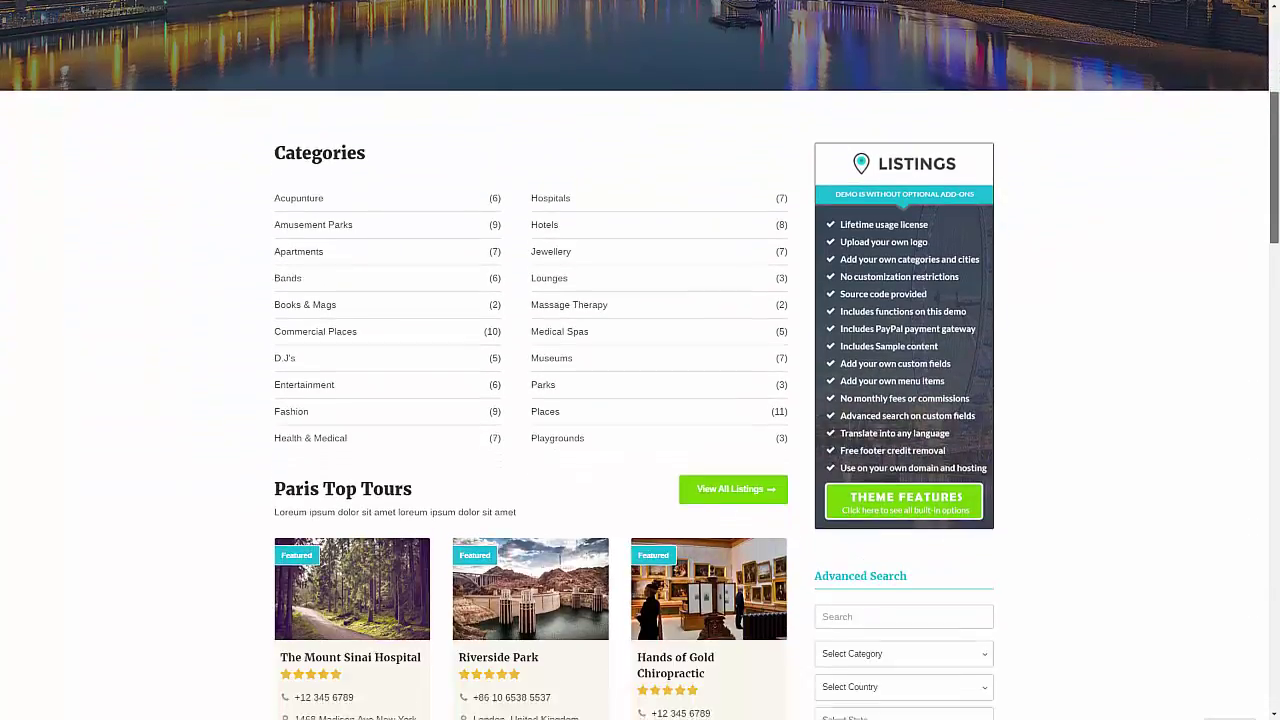
scroll(1277, 120, "down", 8)
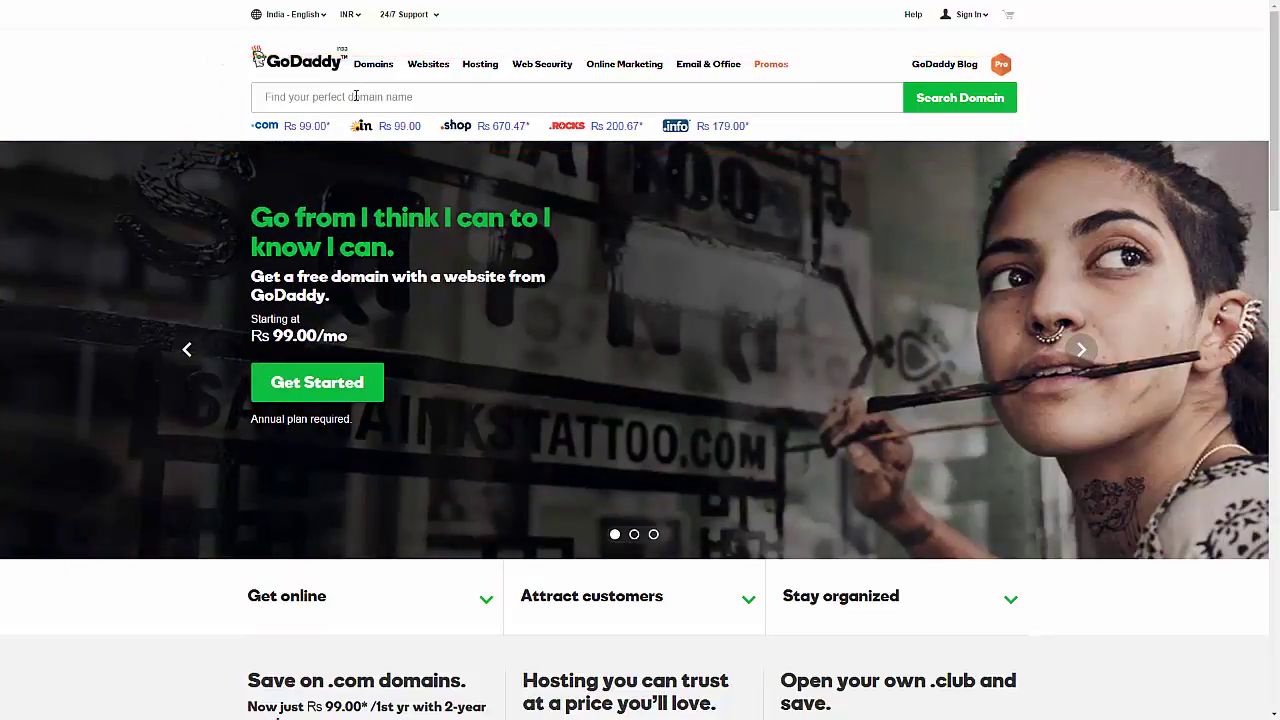
Search GoDaddy for the domain mysuperdirectory.com.
left_click(355, 96)
type("mysuperdirec")
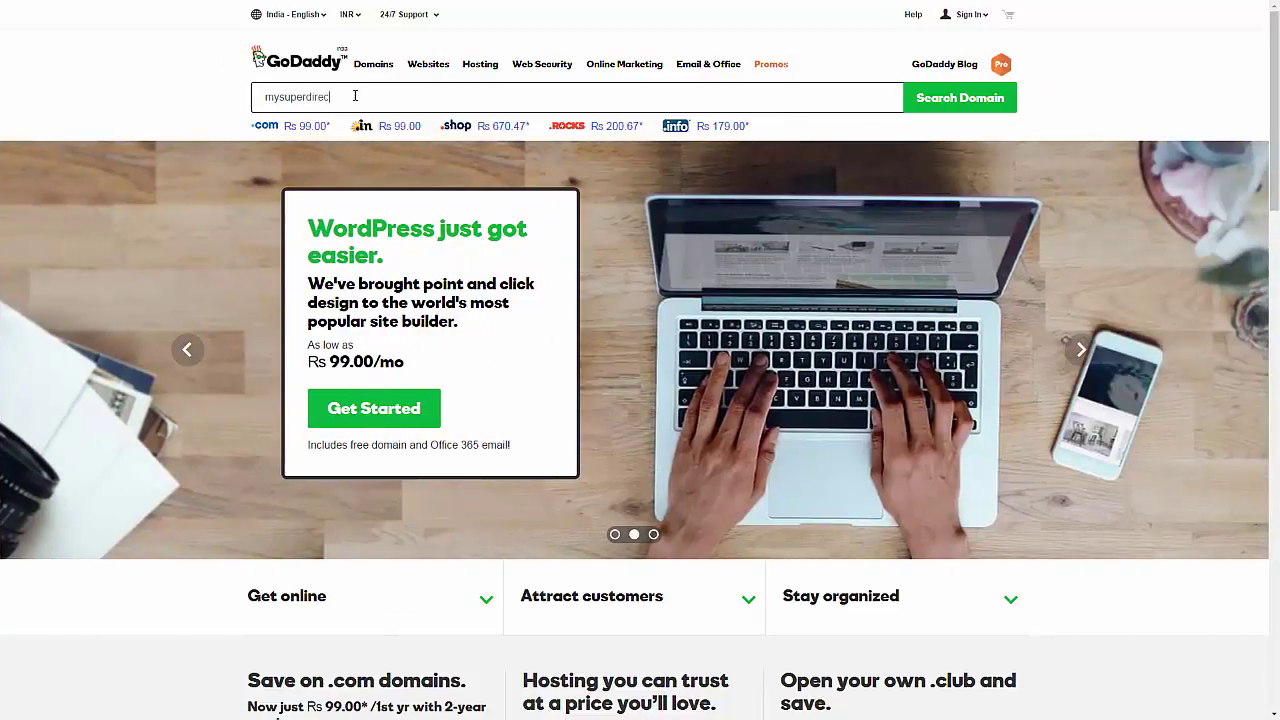
type("tory.com")
key("Return")
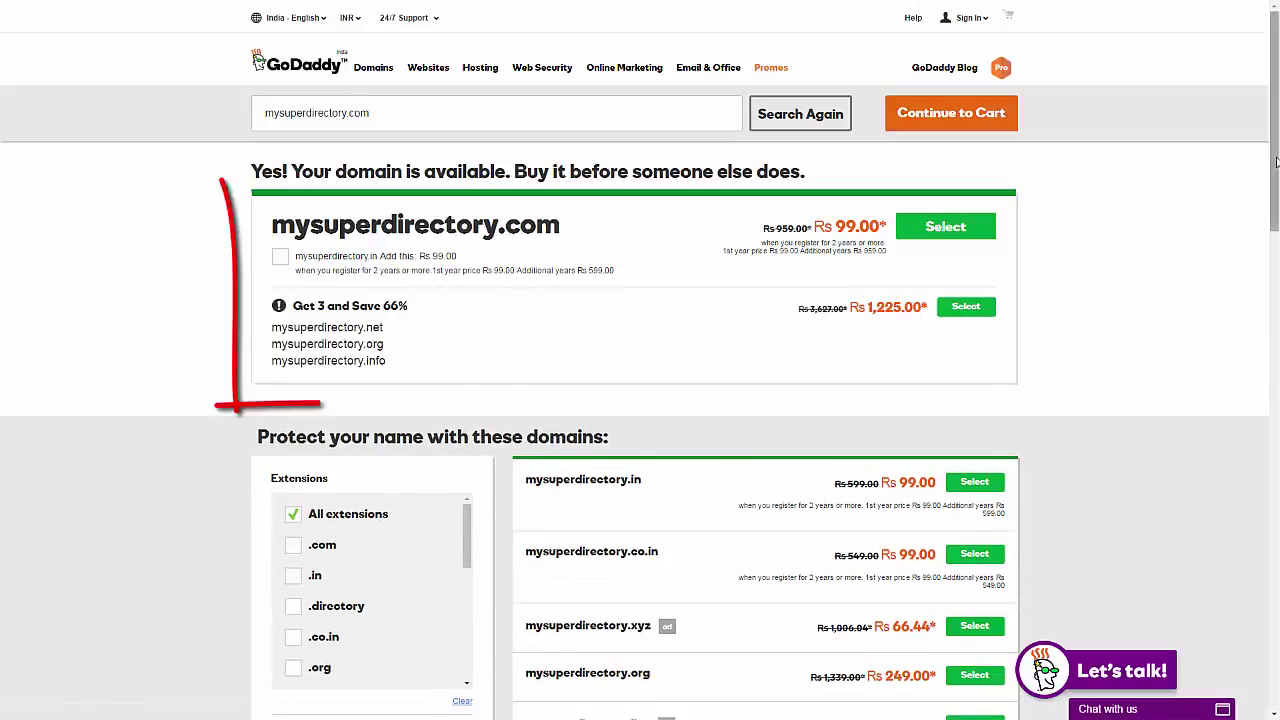
Select mysuperdirectory.com for purchase and continue to the cart.
left_click(921, 228)
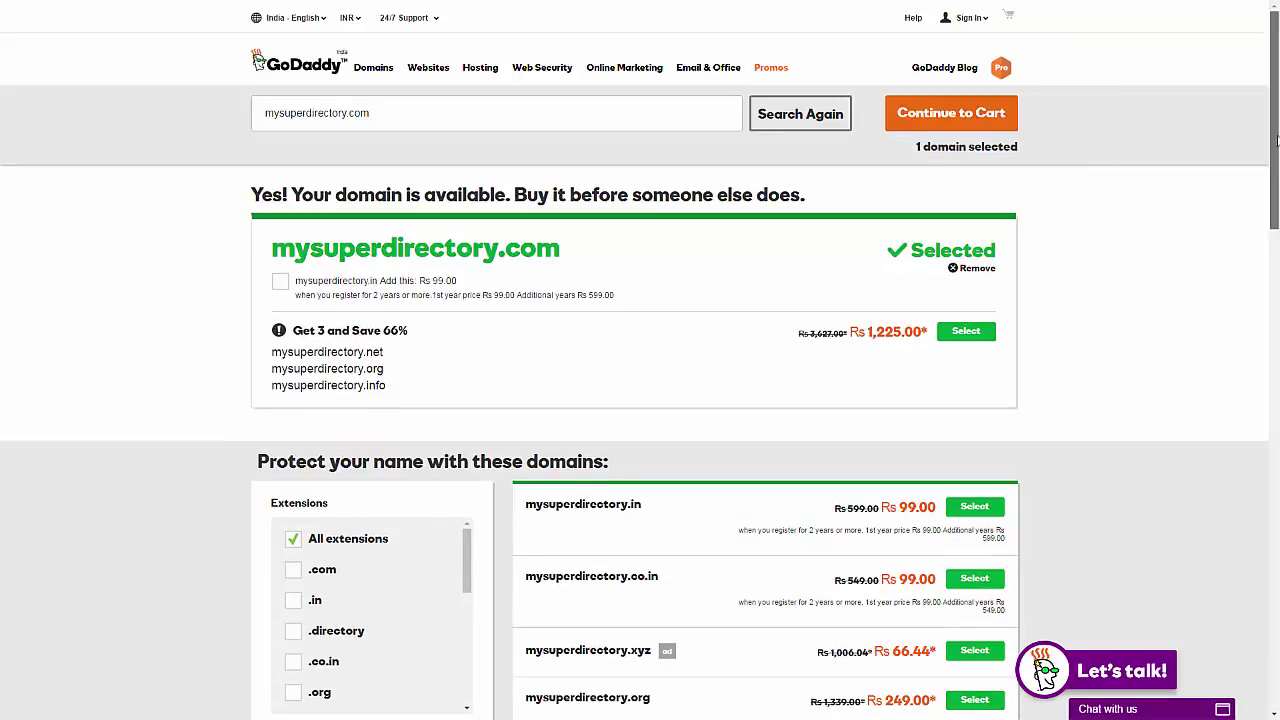
scroll(1276, 253, "down", 4)
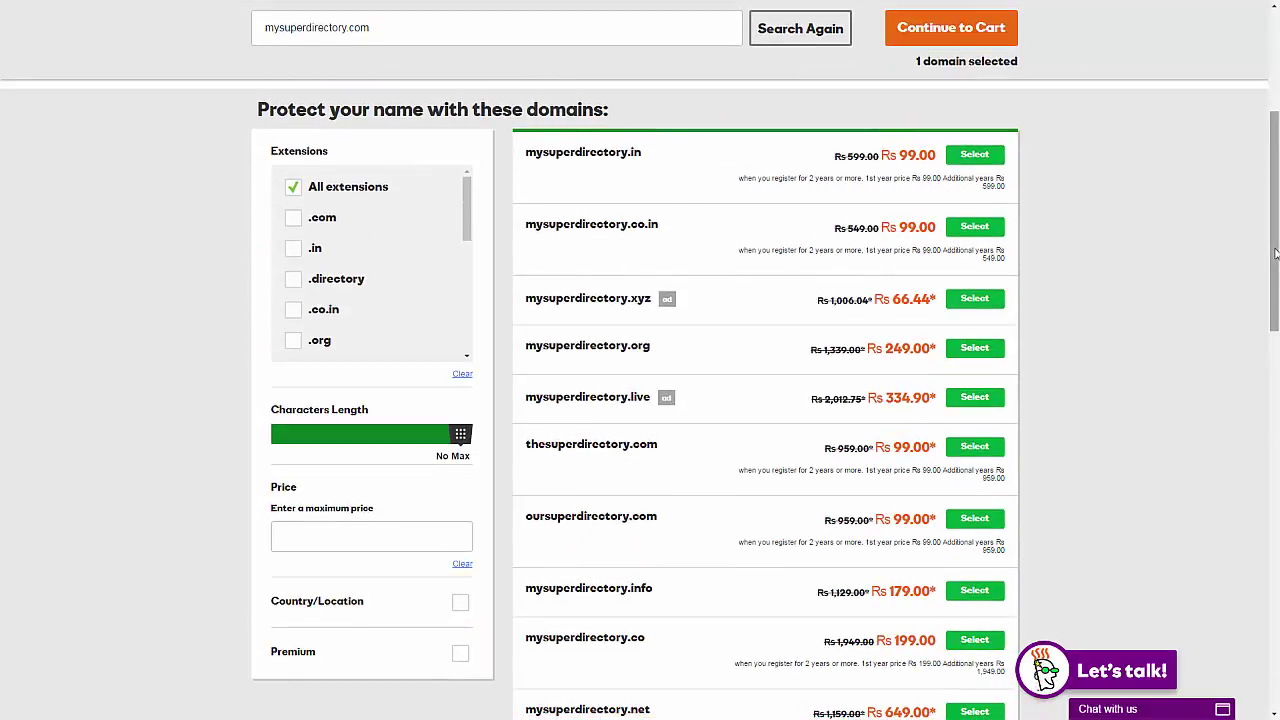
left_click_drag(1276, 253, 1277, 140)
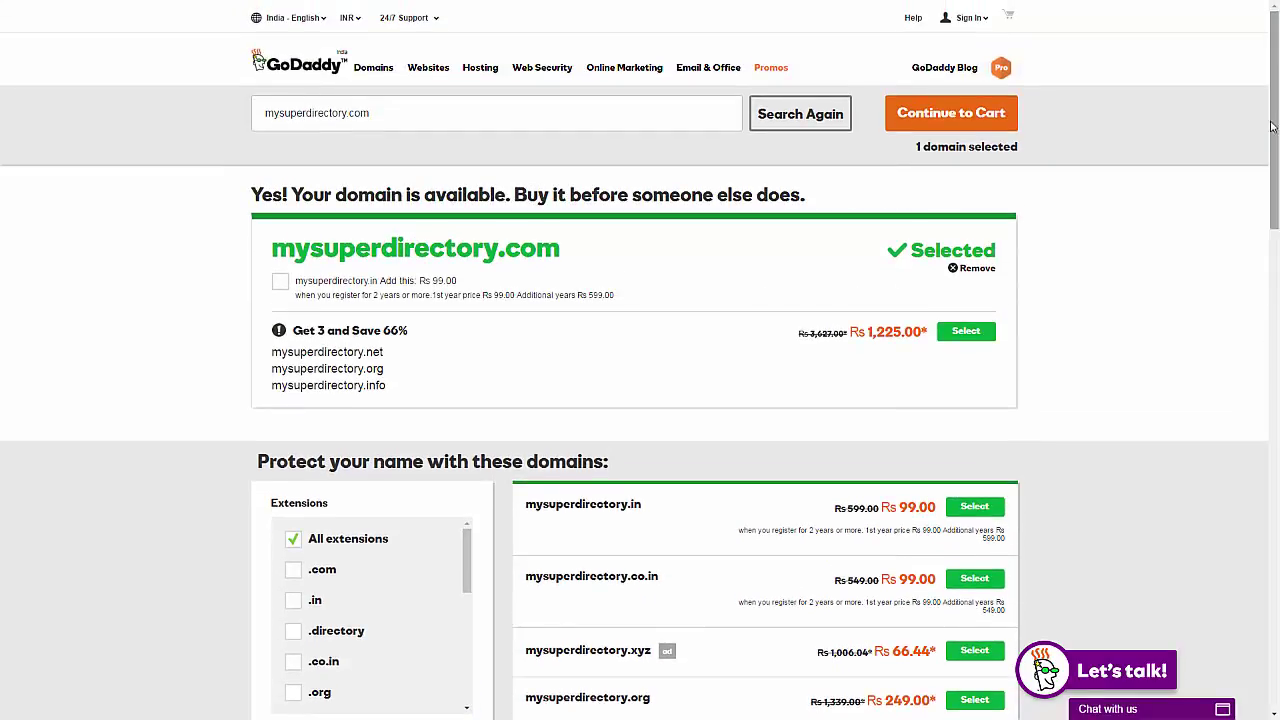
left_click(973, 122)
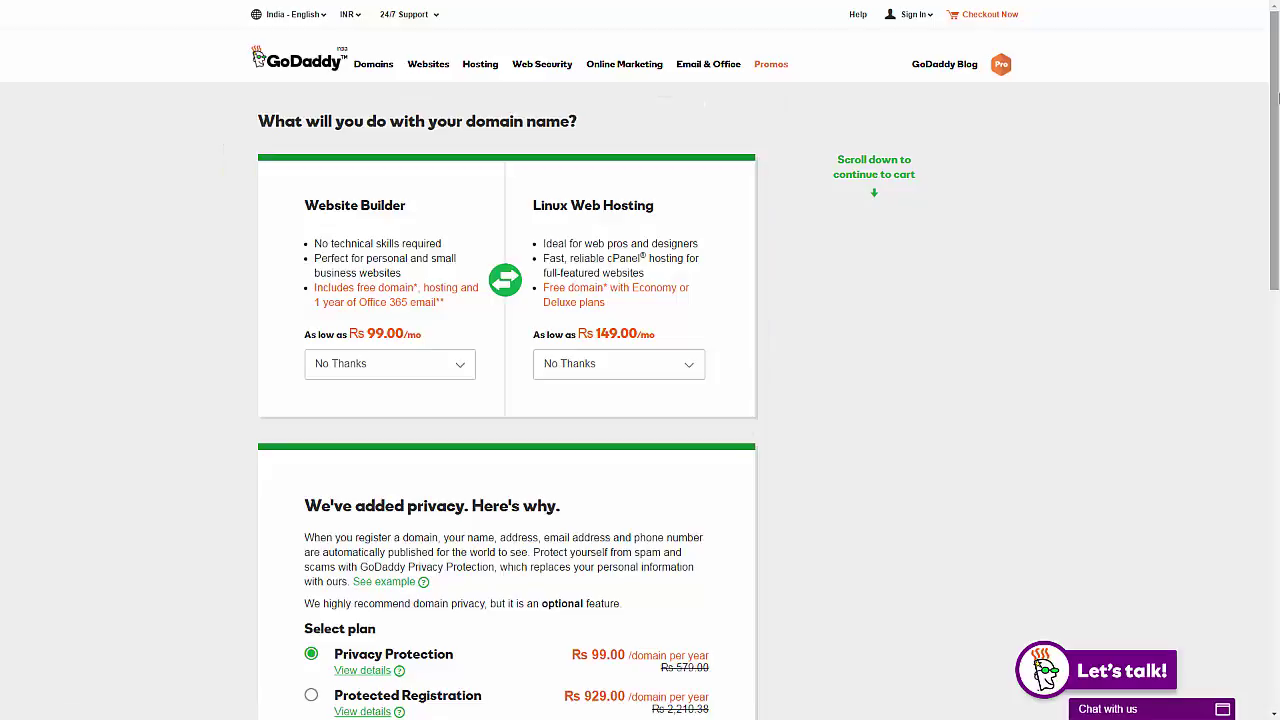
Decline the domain privacy add-on and continue with these options.
left_click_drag(1277, 96, 1277, 279)
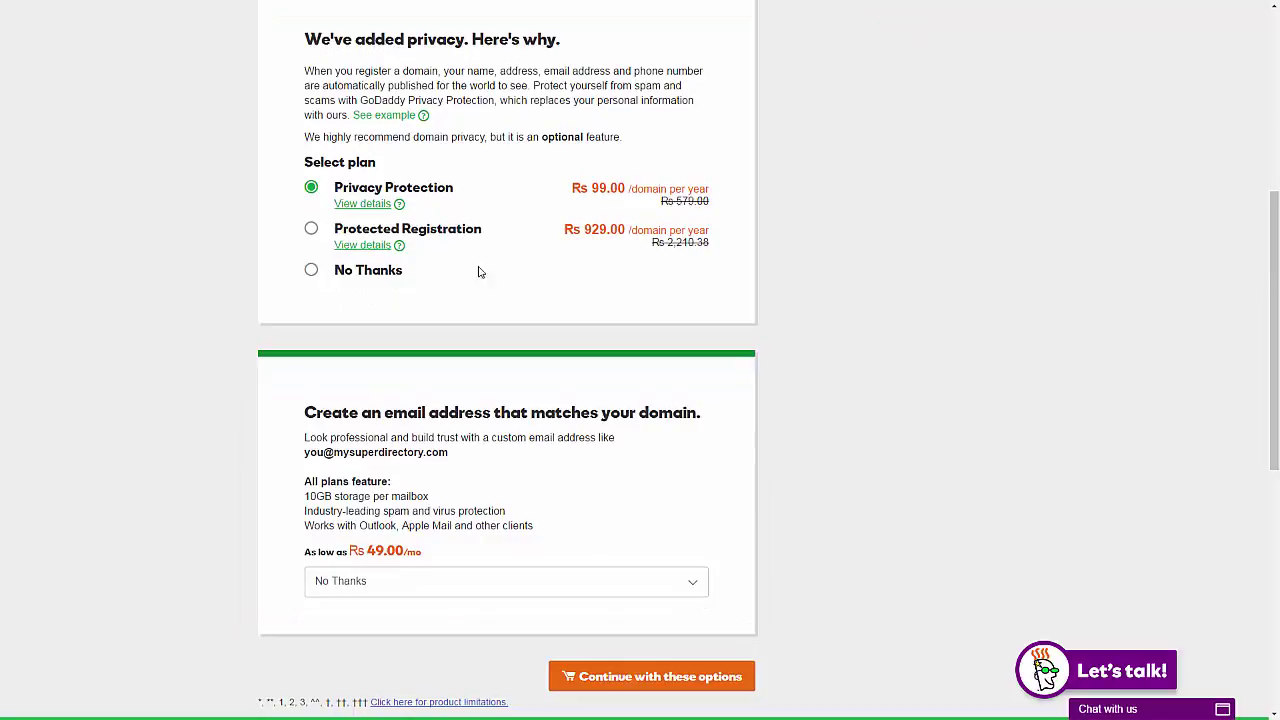
left_click(313, 272)
left_click(659, 679)
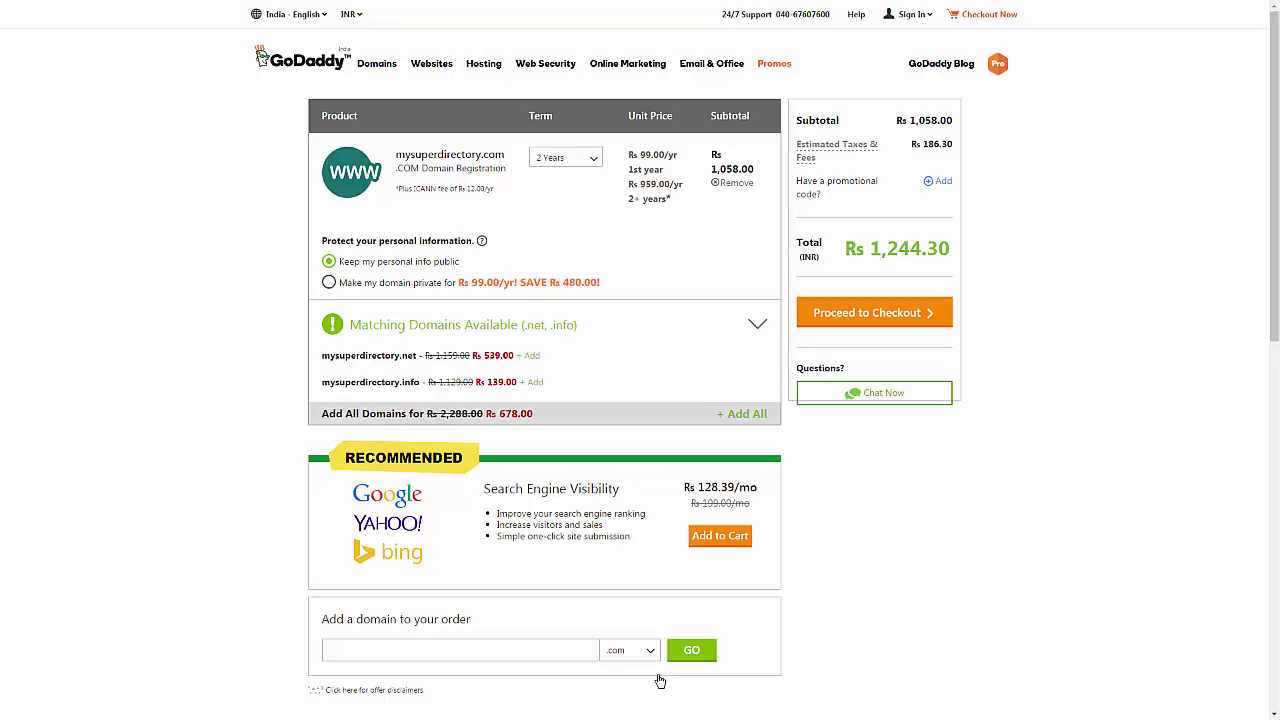
Set the registration term to 1 Year and proceed to checkout.
left_click(594, 159)
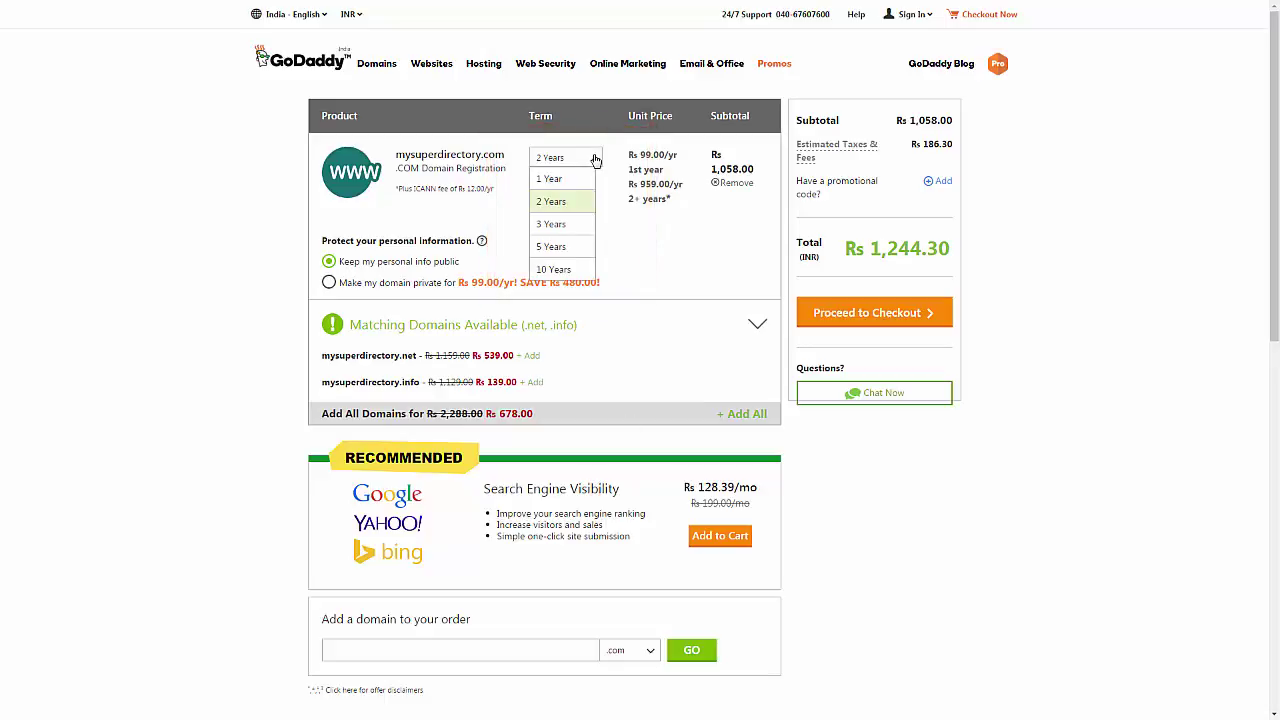
left_click(577, 180)
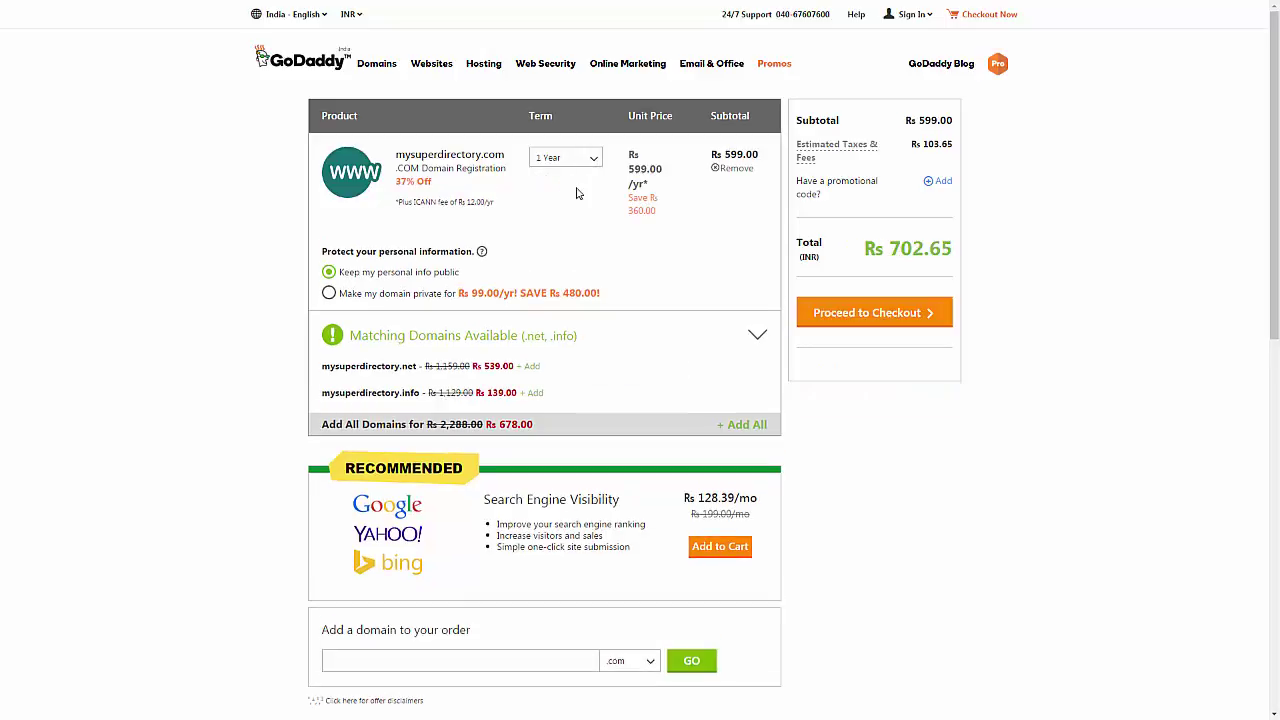
left_click(912, 318)
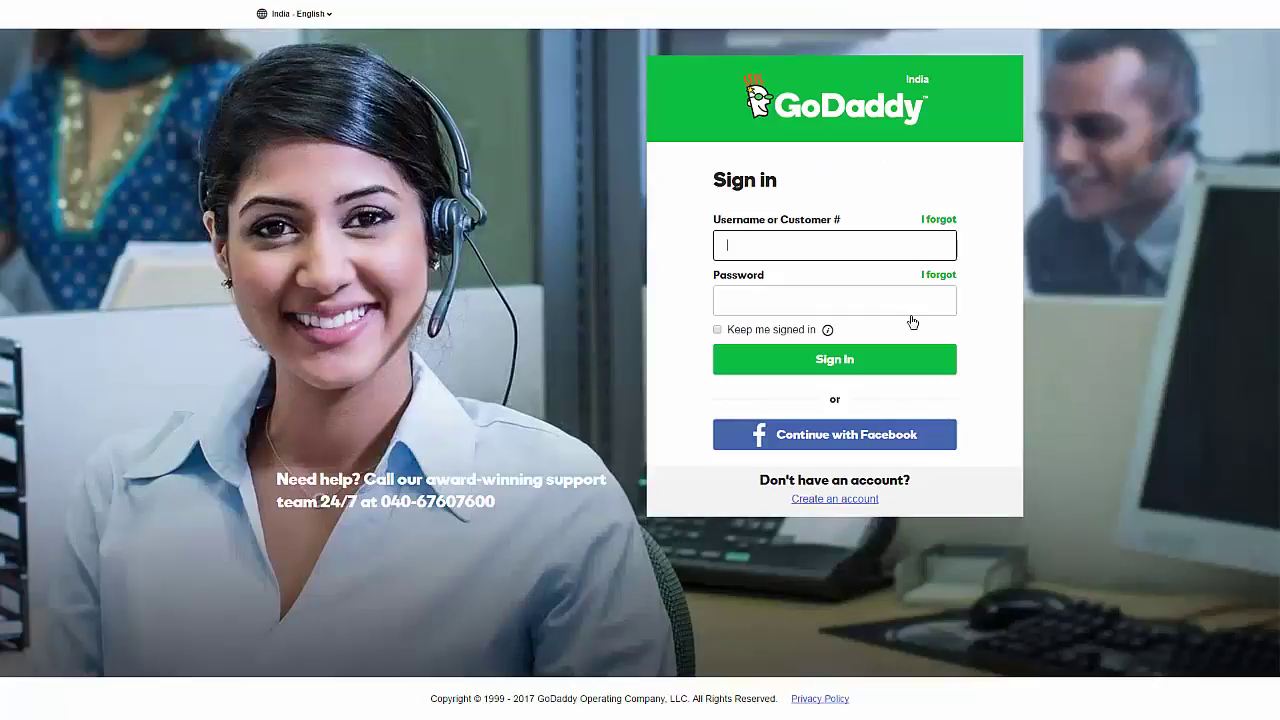
Create a GoDaddy account with an e-mail, username, password and support PIN.
left_click(846, 502)
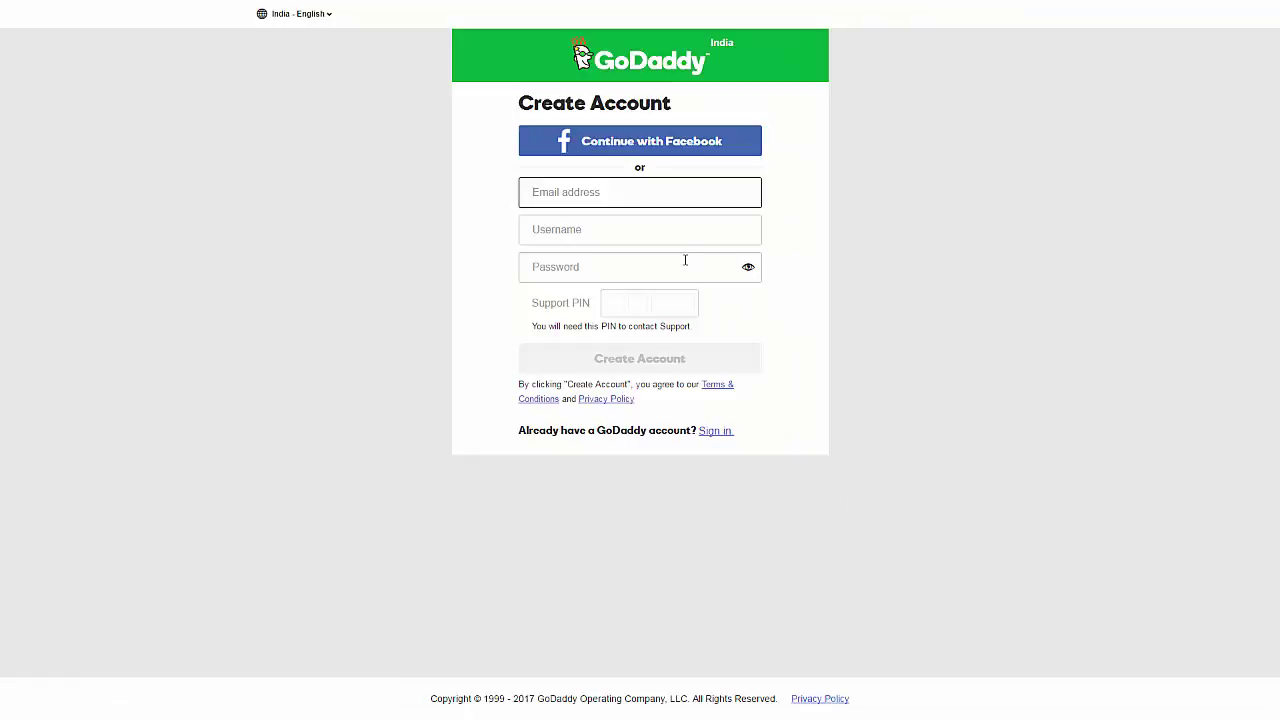
key("Tab")
key("Tab")
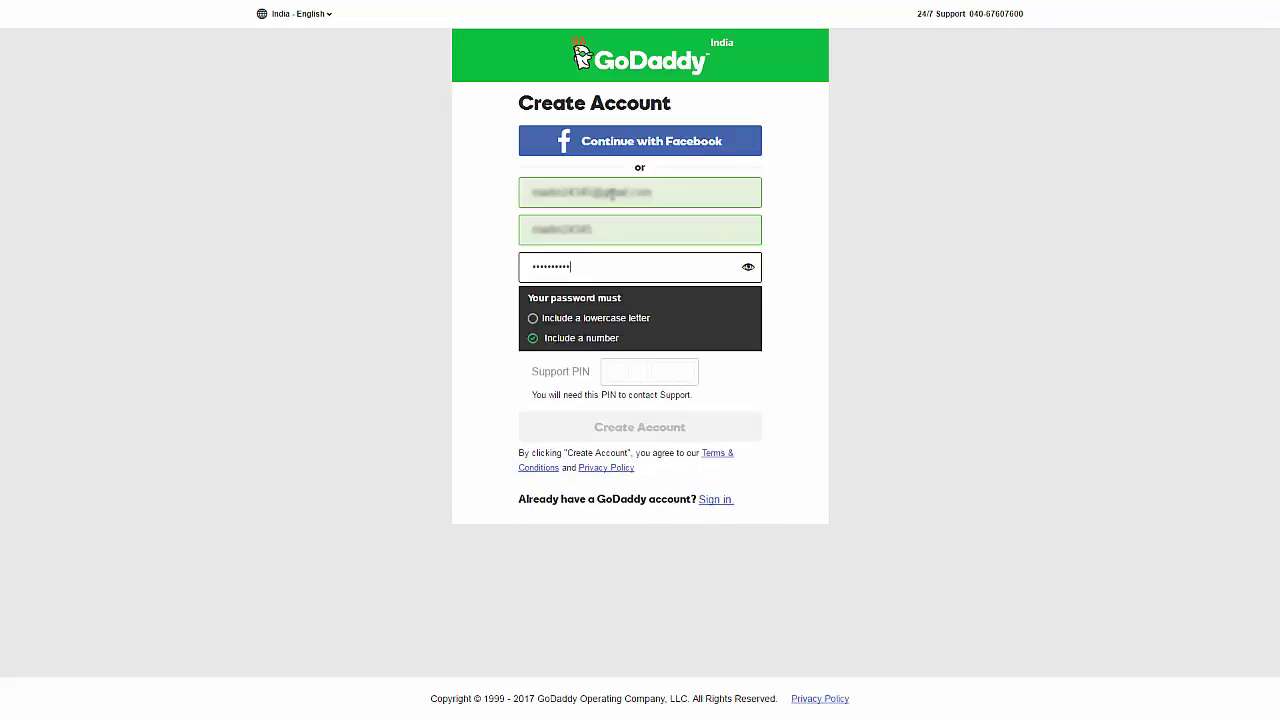
key("Tab")
left_click(614, 303)
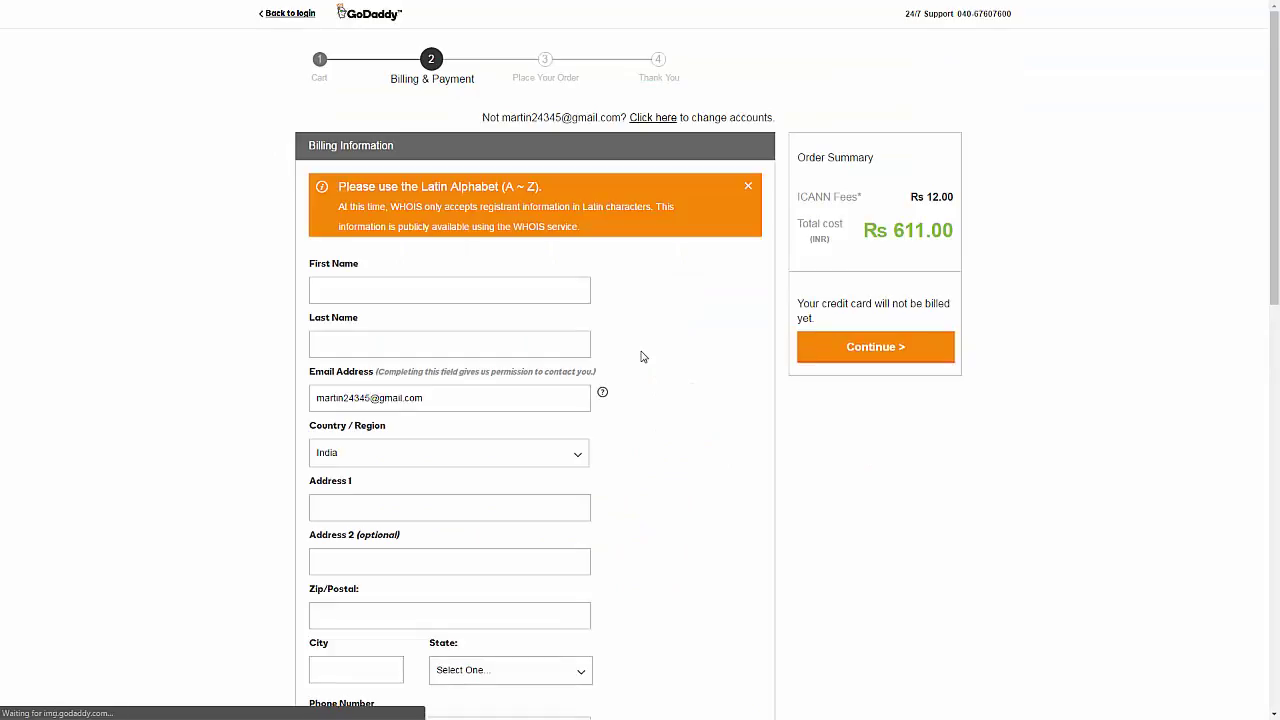
Enter the billing first and last name, India as country, city and zip code.
scroll(643, 357, "down", 1)
scroll(1278, 195, "down", 1)
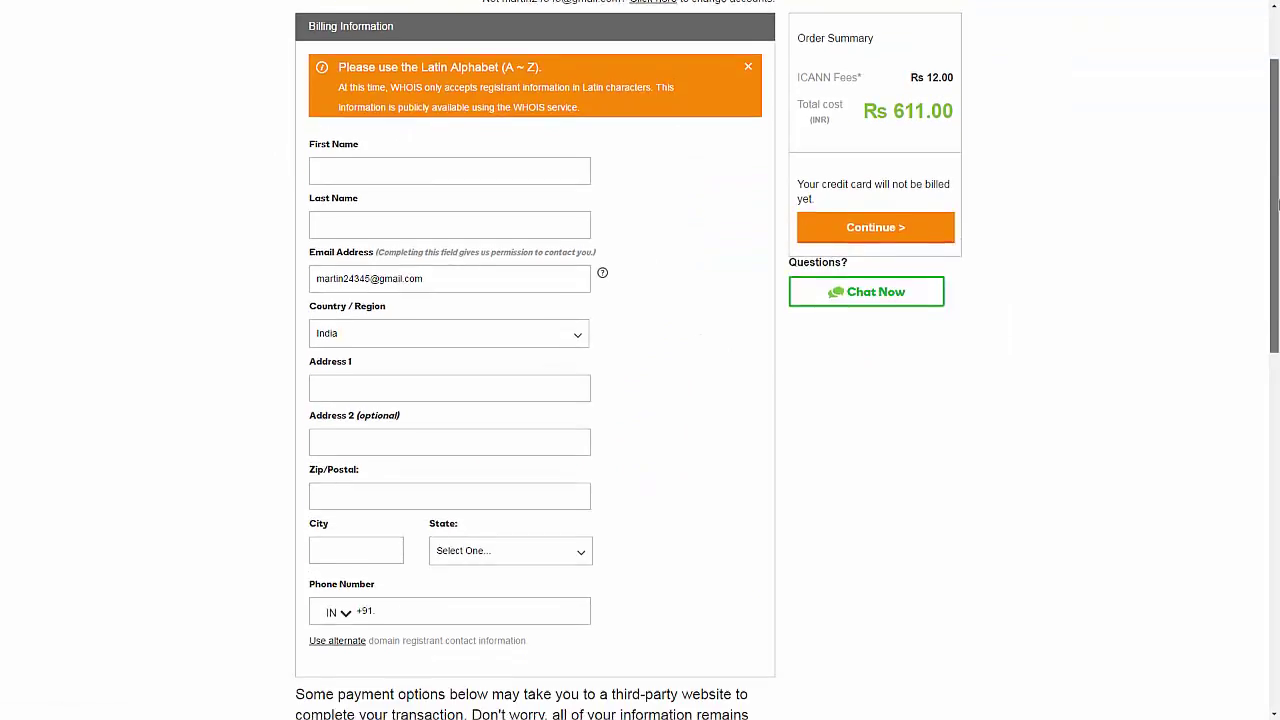
left_click(359, 170)
type("M")
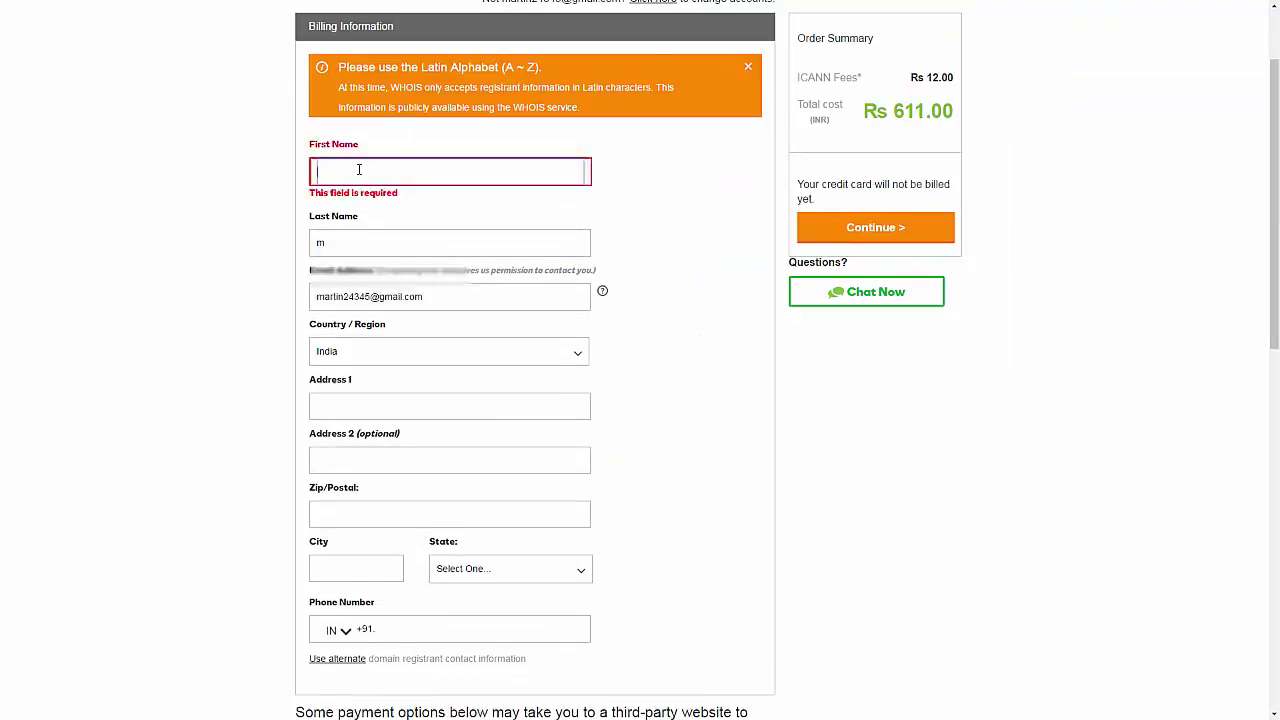
key("BackSpace")
key("Tab")
key("Tab")
key("Tab")
type("I")
key("Return")
key("Tab")
type("surat")
key("Tab")
key("Tab")
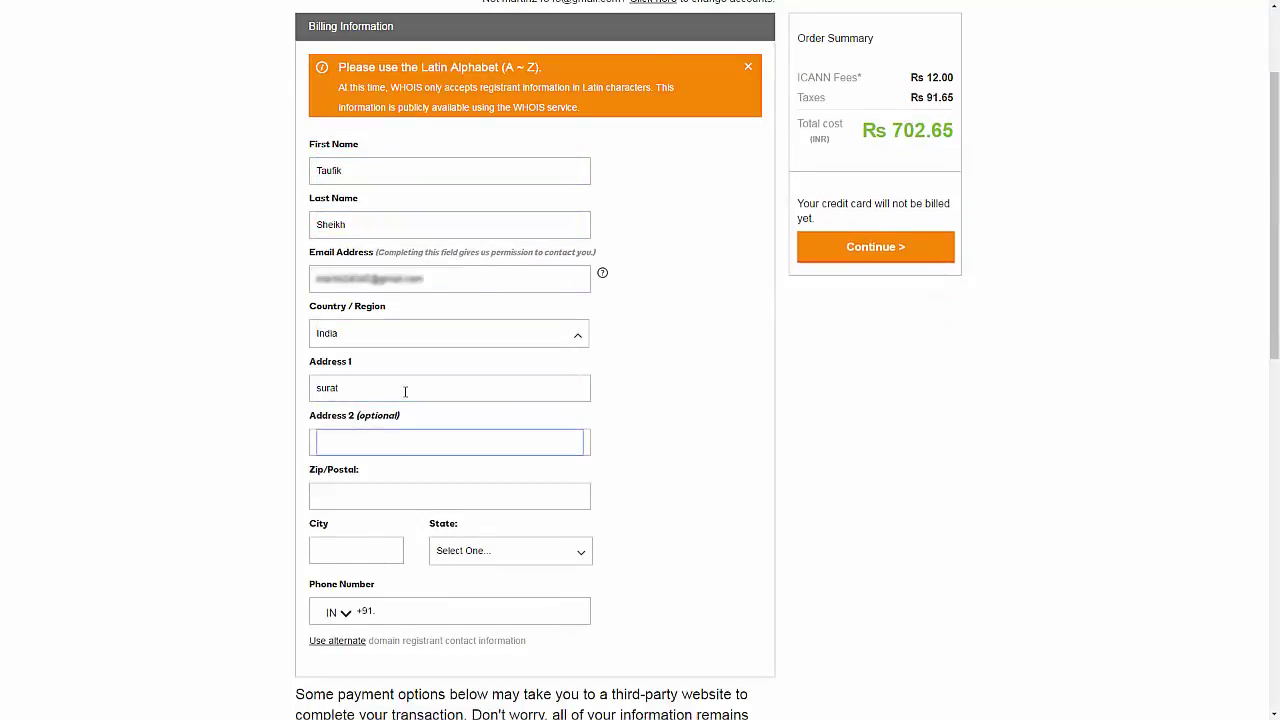
type("395009")
key("Tab")
Complete the billing city and choose Debit Cards as the payment method.
type("surat")
scroll(452, 399, "down", 3)
scroll(452, 399, "down", 4)
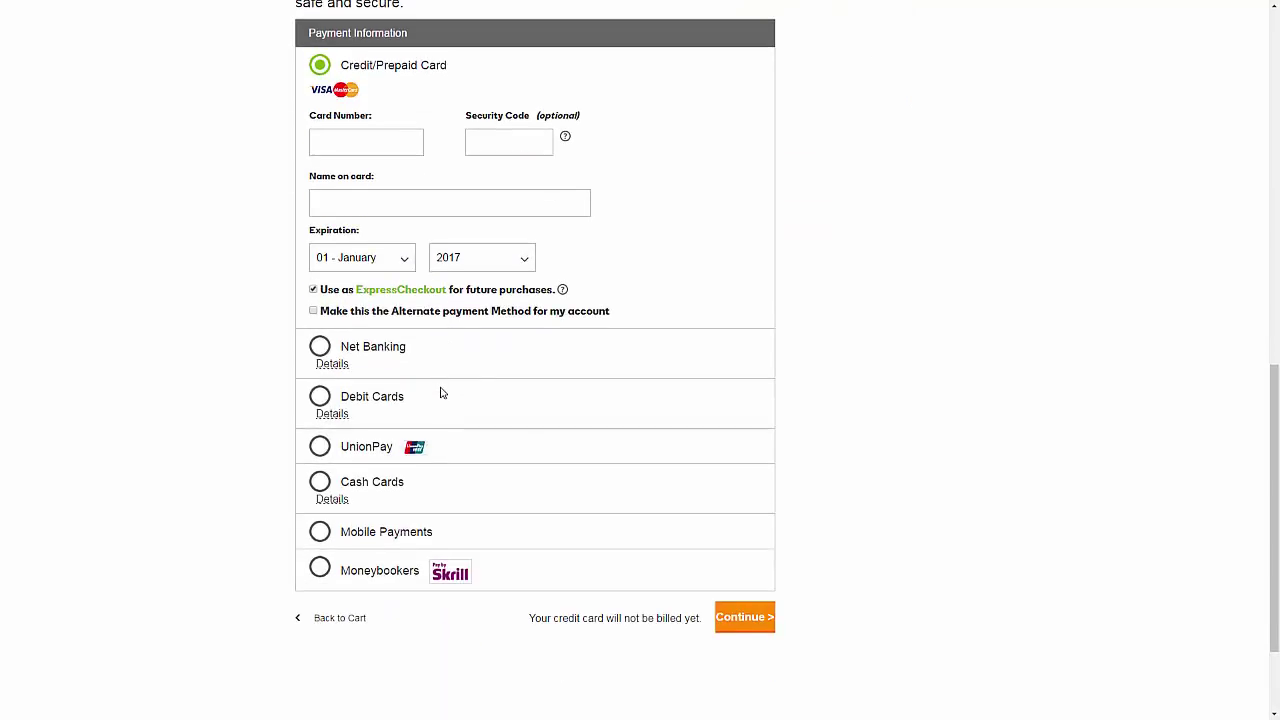
left_click_drag(1276, 584, 1276, 578)
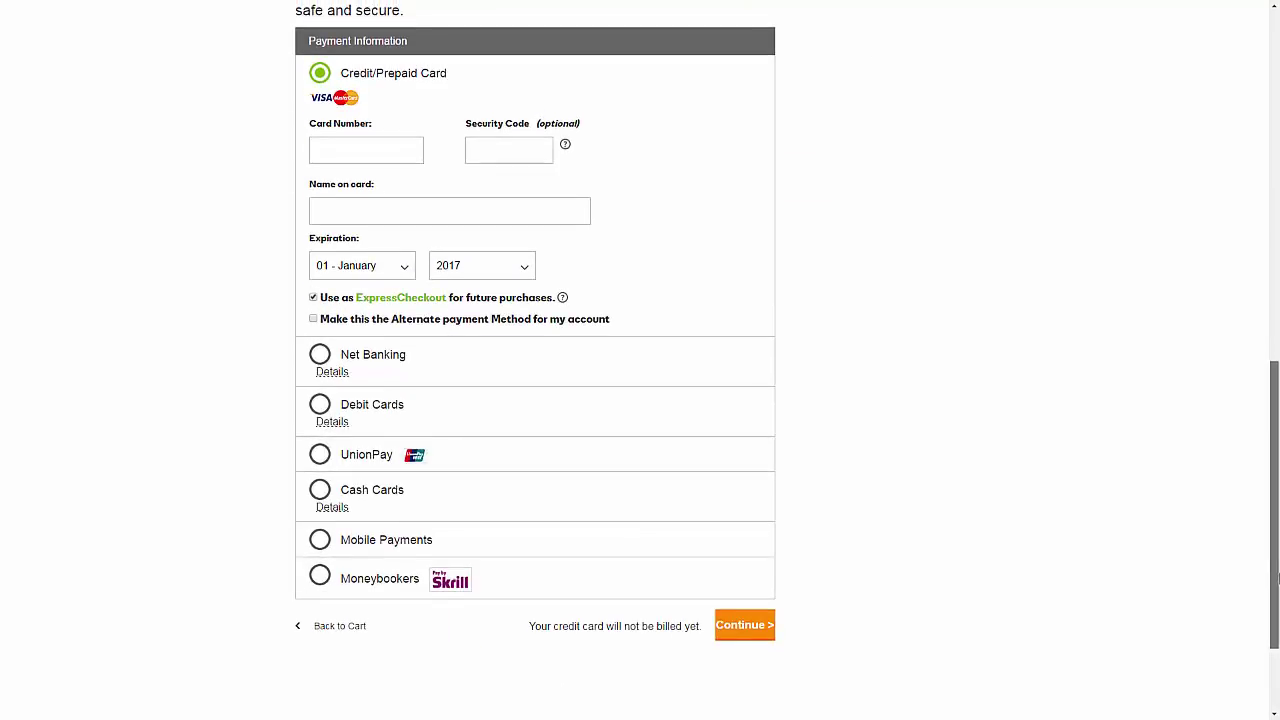
left_click(320, 405)
scroll(1015, 500, "up", 8)
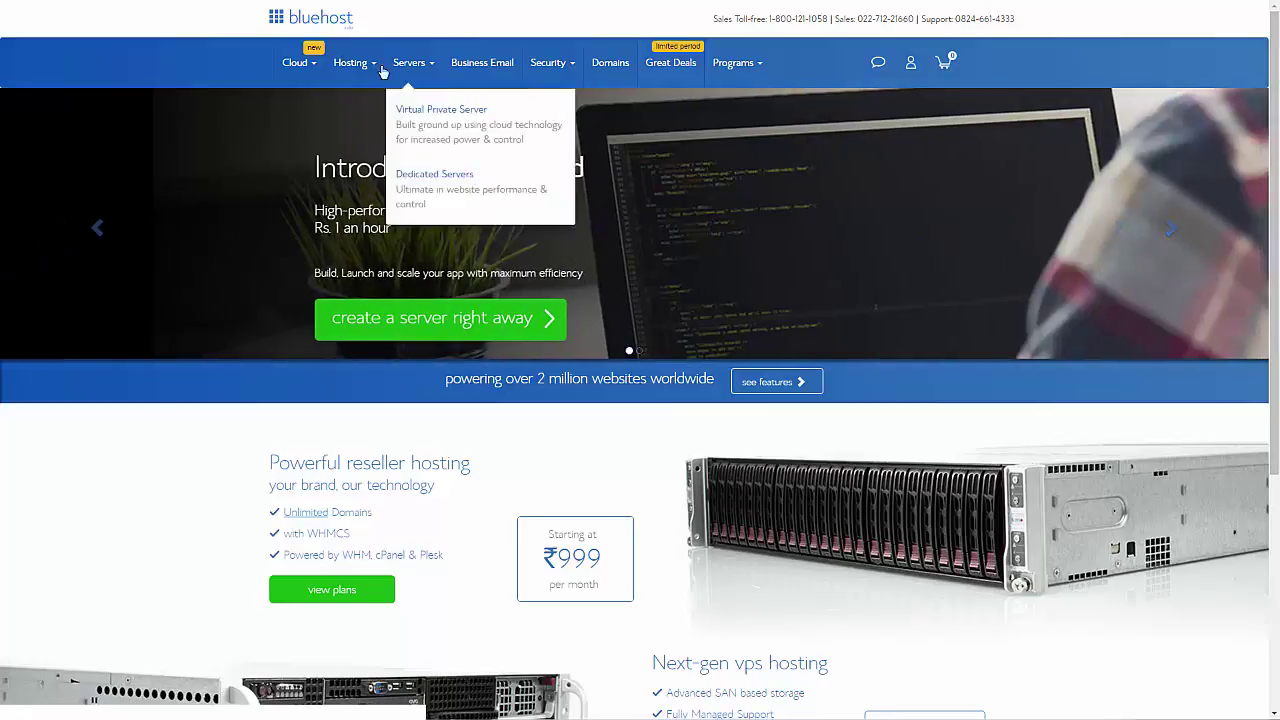
Show the Standard, Business and Pro plans on Bluehost's WordPress Hosting page.
mouse_move(372, 68)
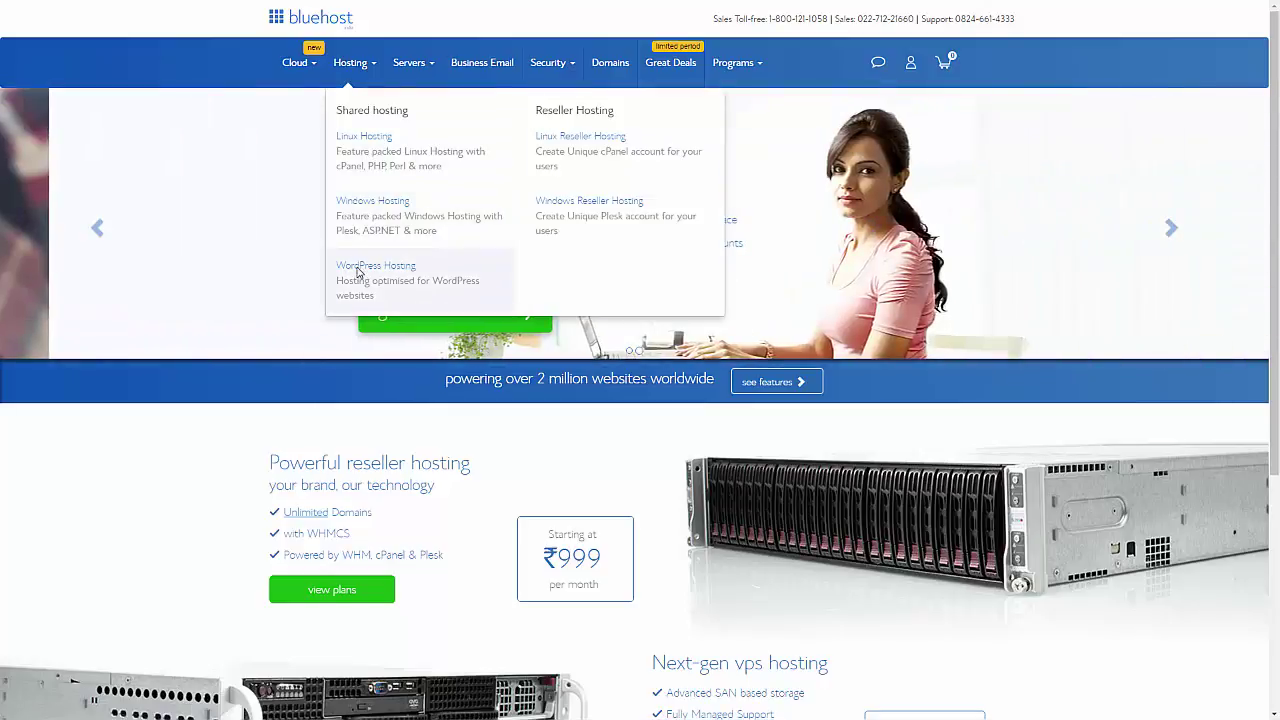
left_click(358, 270)
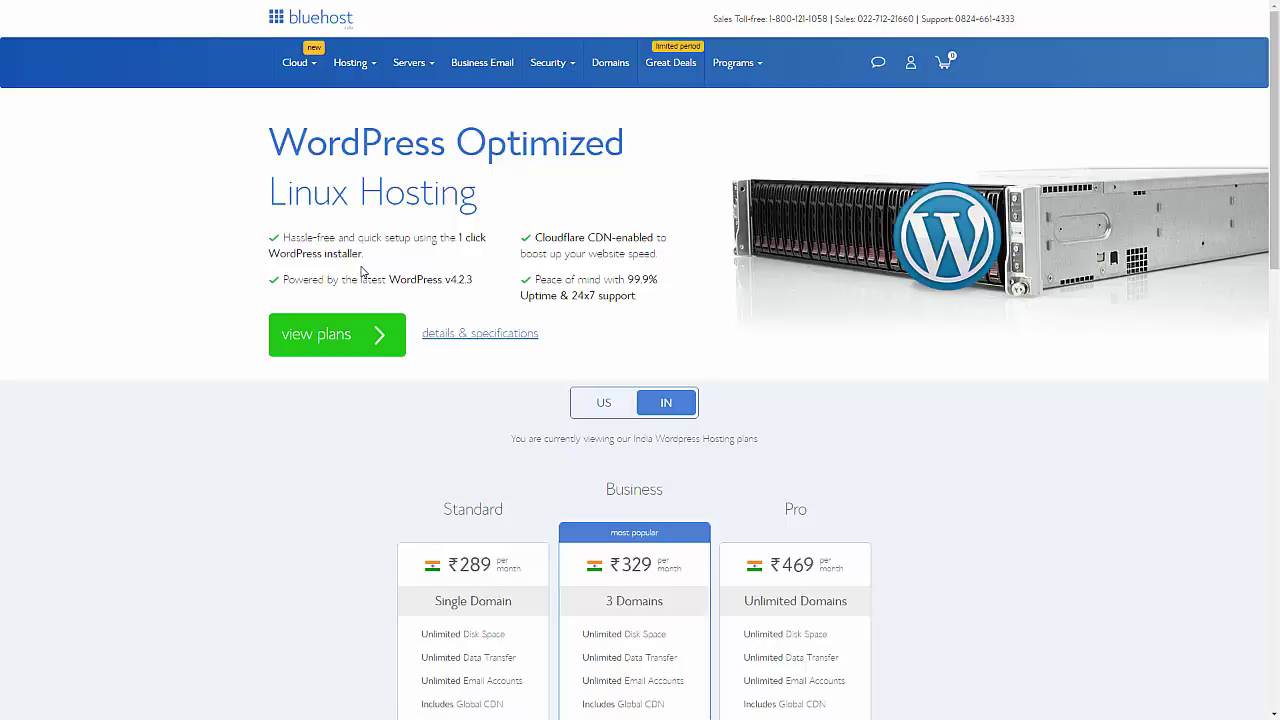
left_click_drag(1274, 218, 1274, 356)
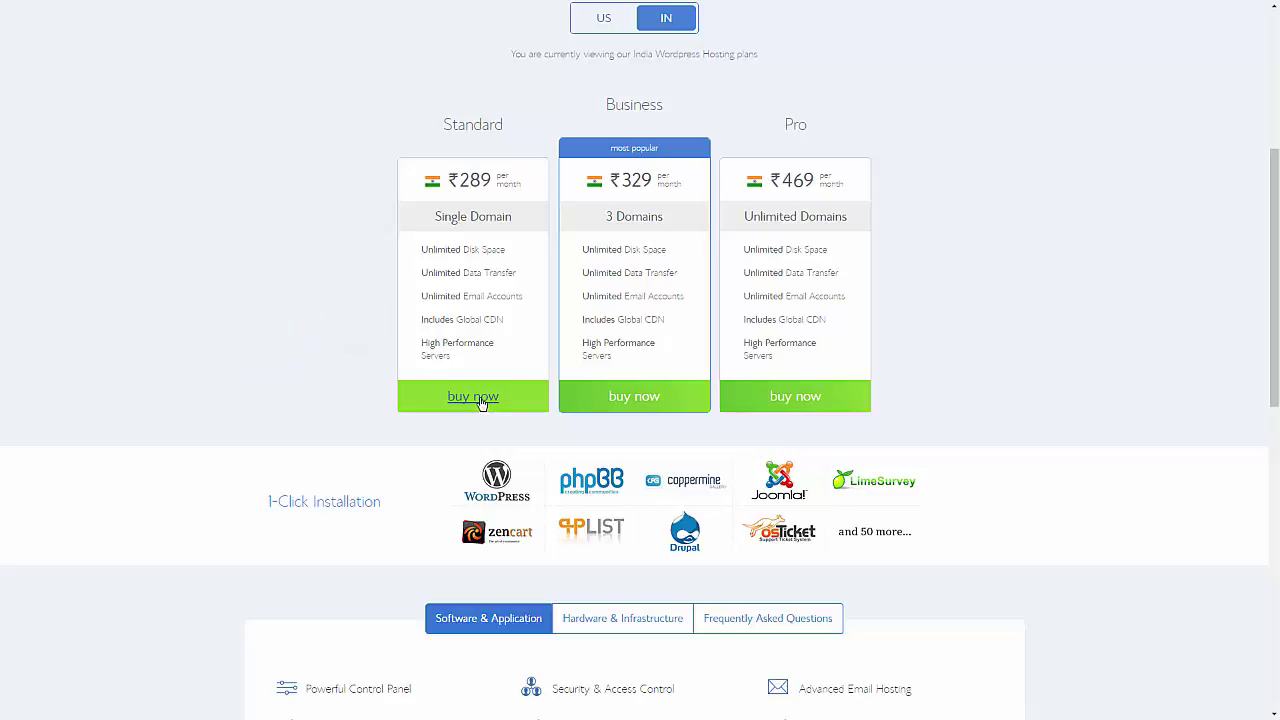
left_click(478, 398)
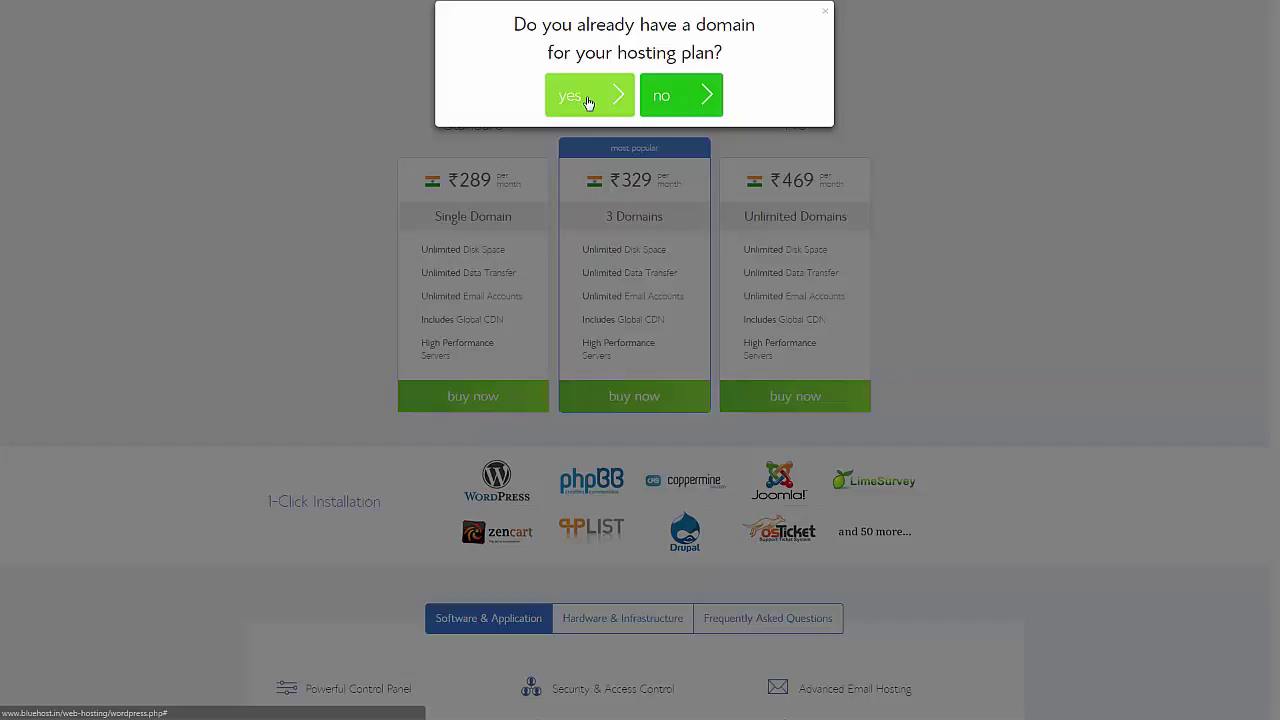
left_click(589, 100)
left_click(516, 44)
type("www.mysuperdirector")
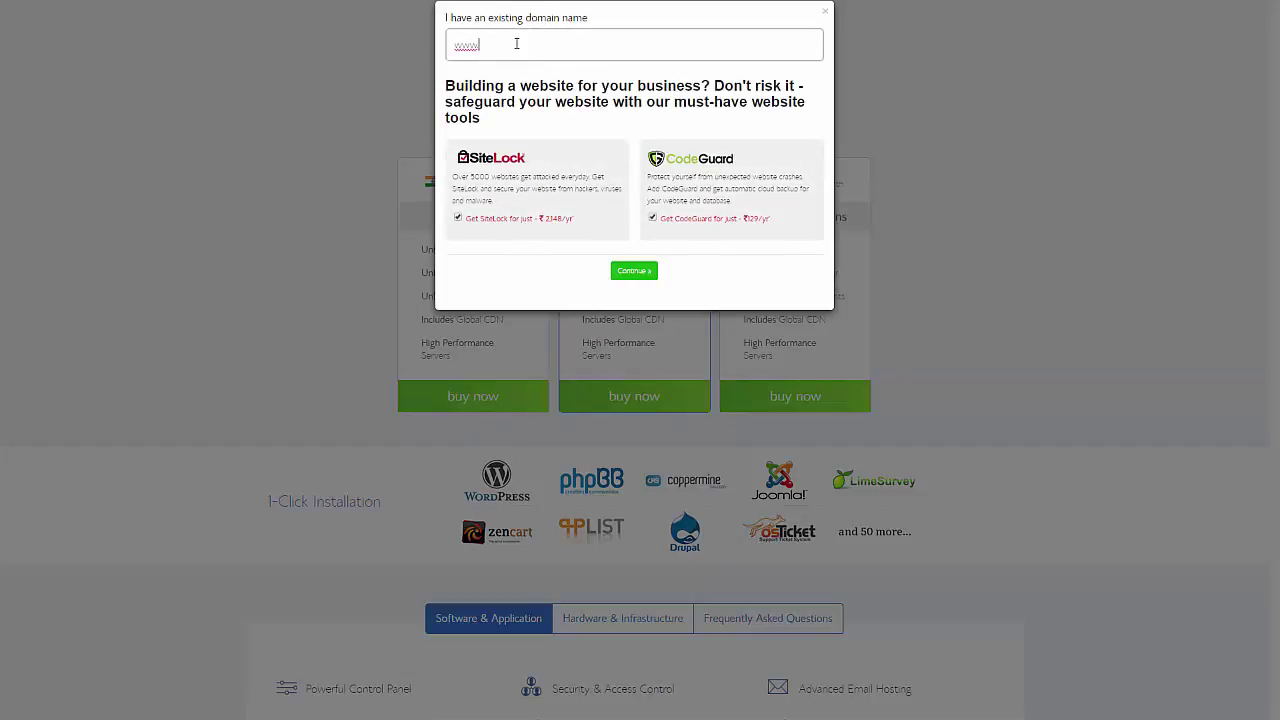
type("y.com")
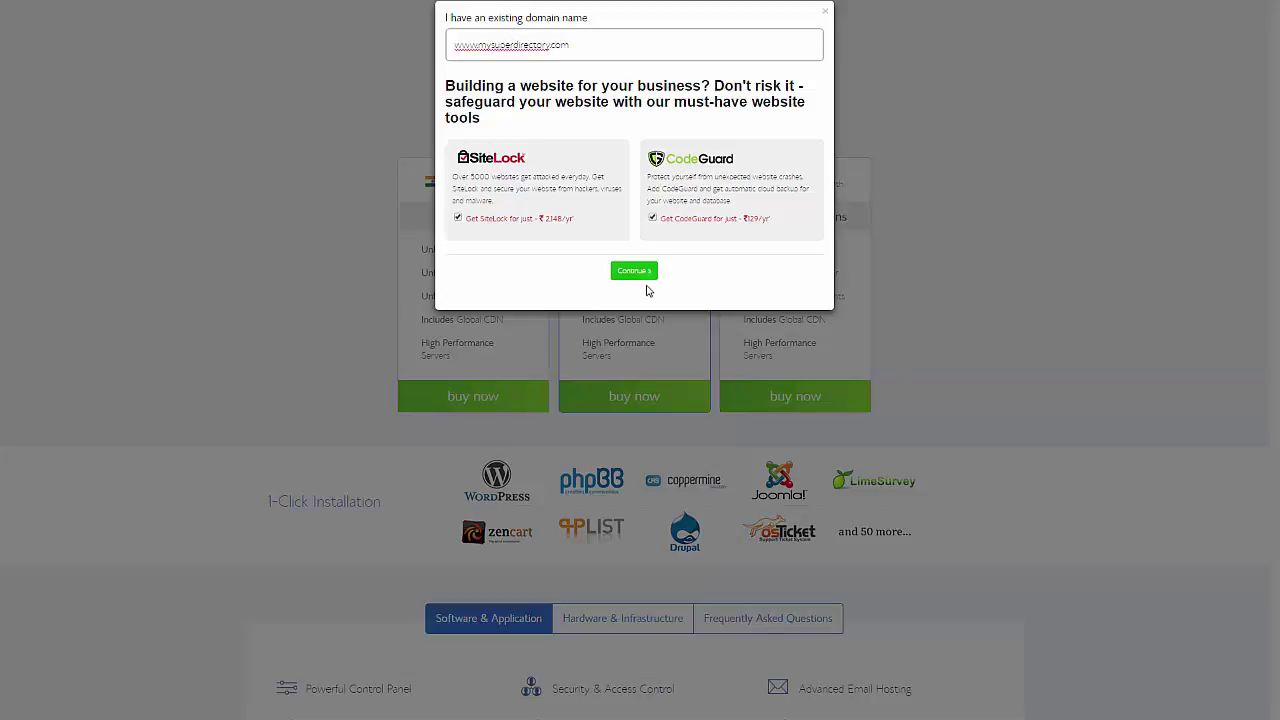
left_click(640, 272)
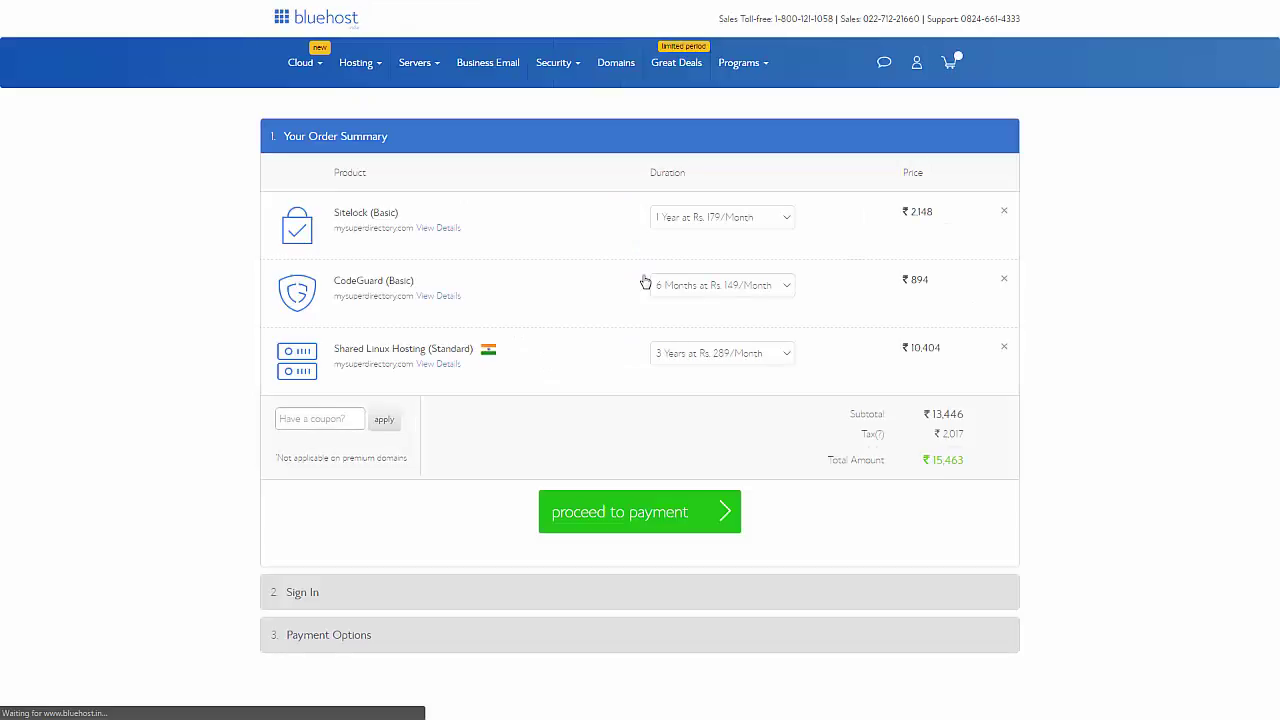
Remove SiteLock and CodeGuard, set a 1 Year term, and go to payment.
left_click(1005, 215)
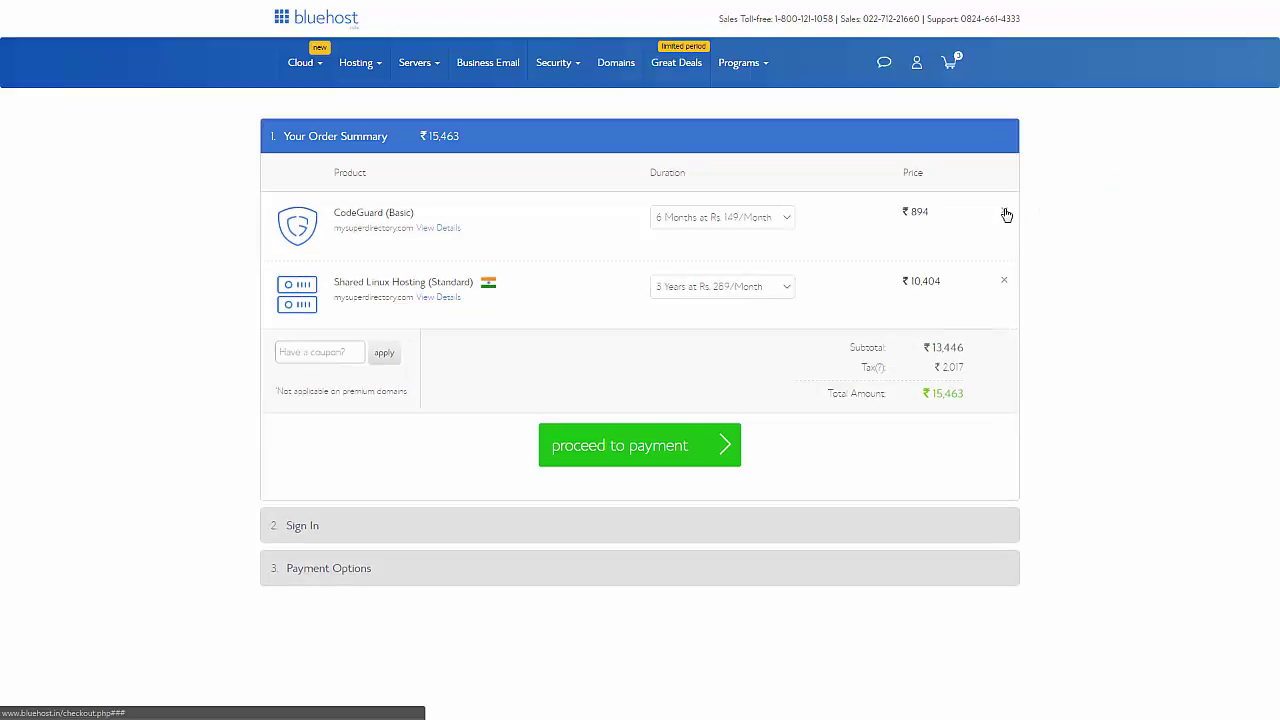
left_click(1005, 215)
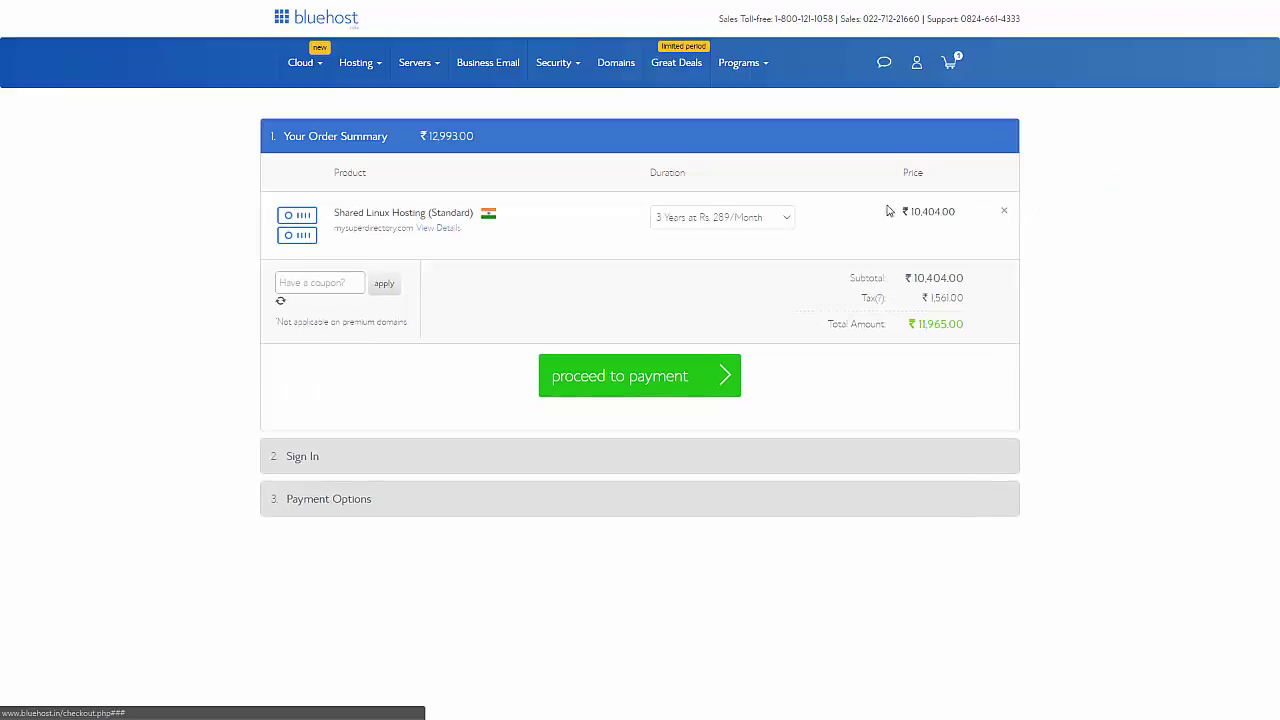
left_click(788, 218)
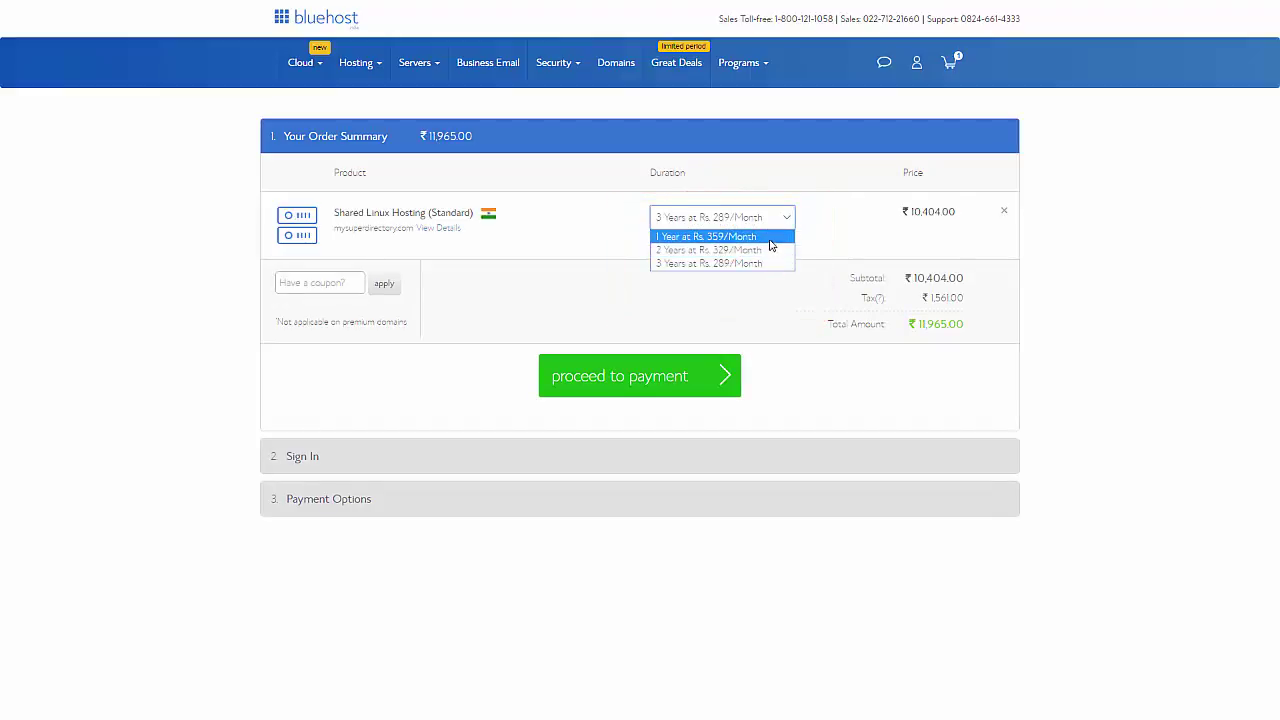
left_click(768, 238)
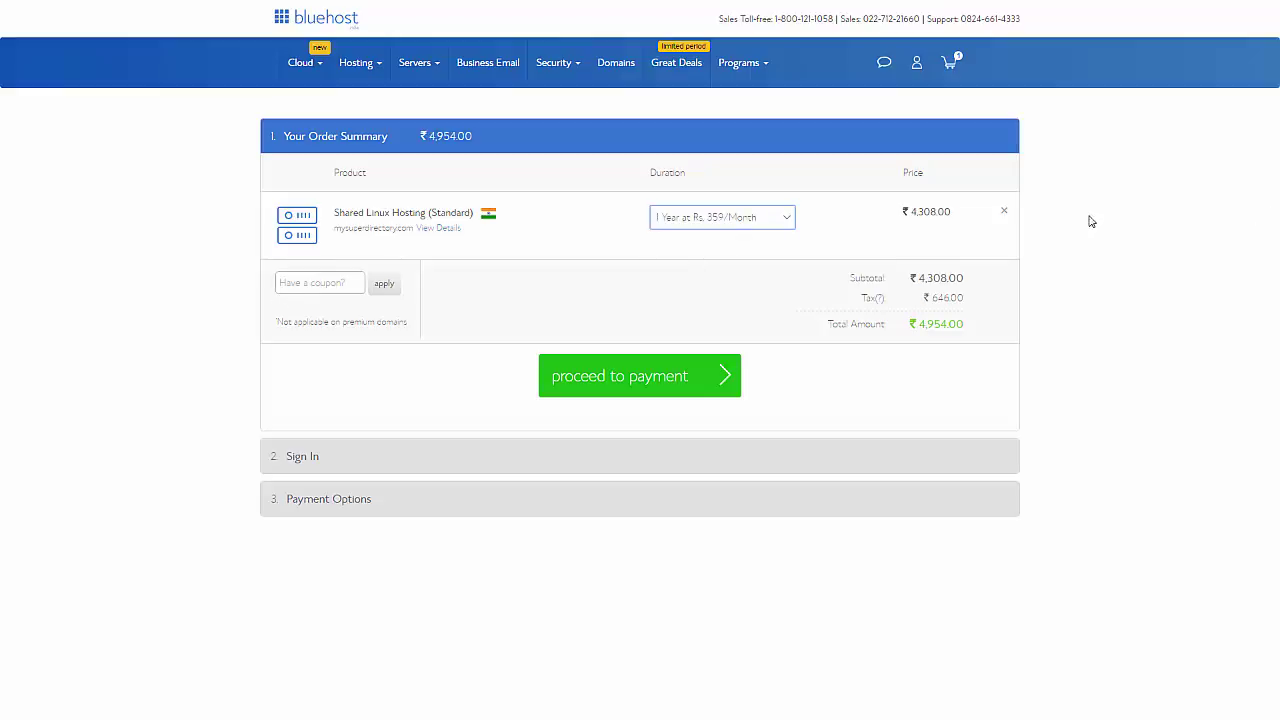
left_click(625, 393)
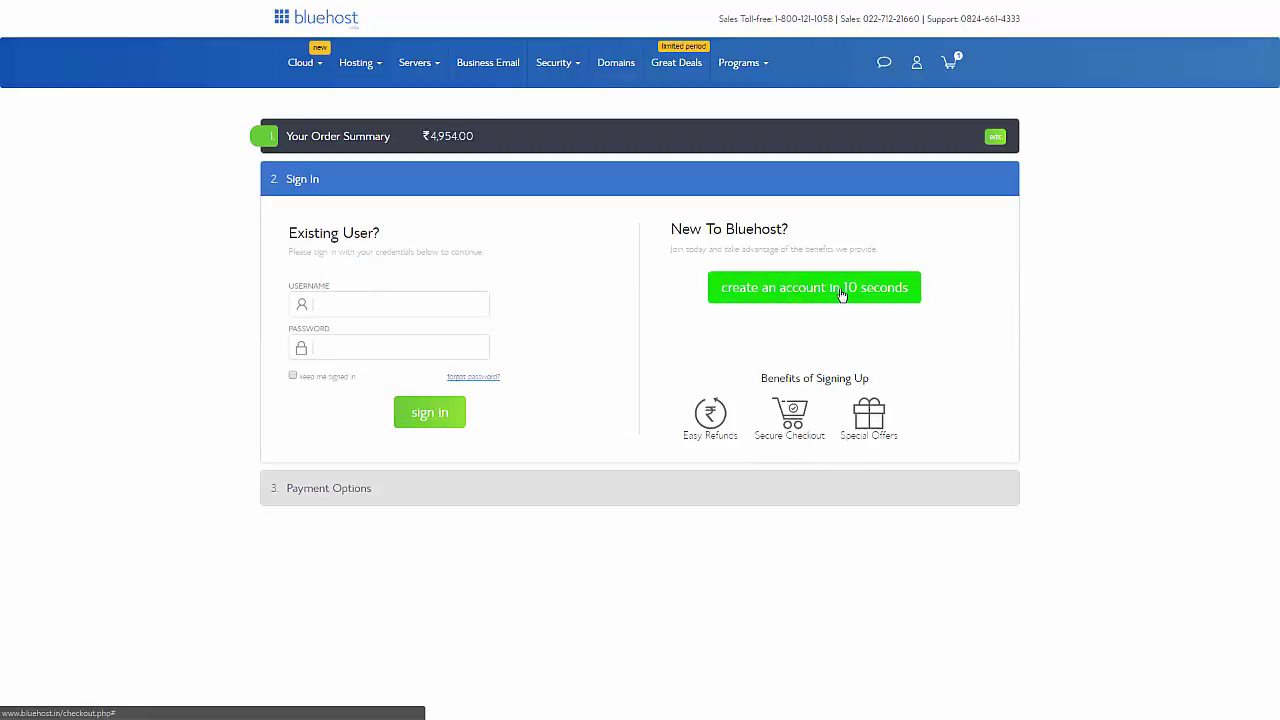
Start a new Bluehost account with the full name, e-mail and phone numbers.
left_click(843, 292)
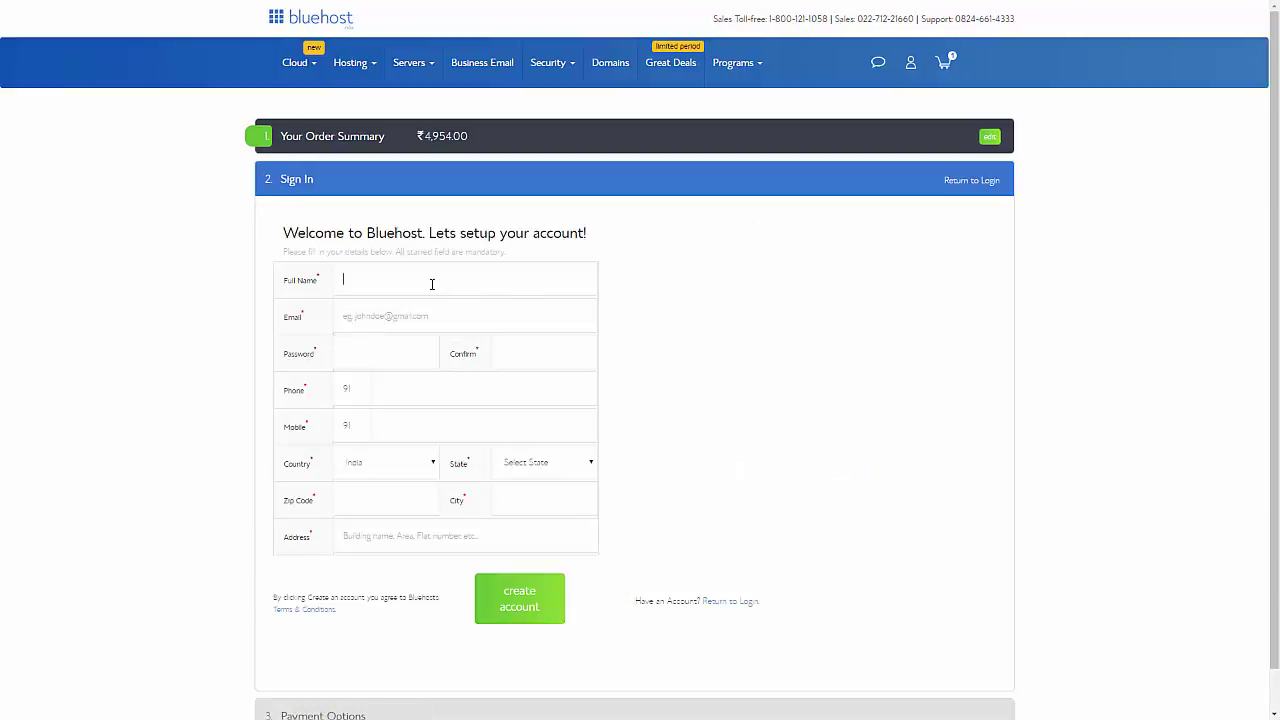
key("Tab")
key("Tab")
type("******")
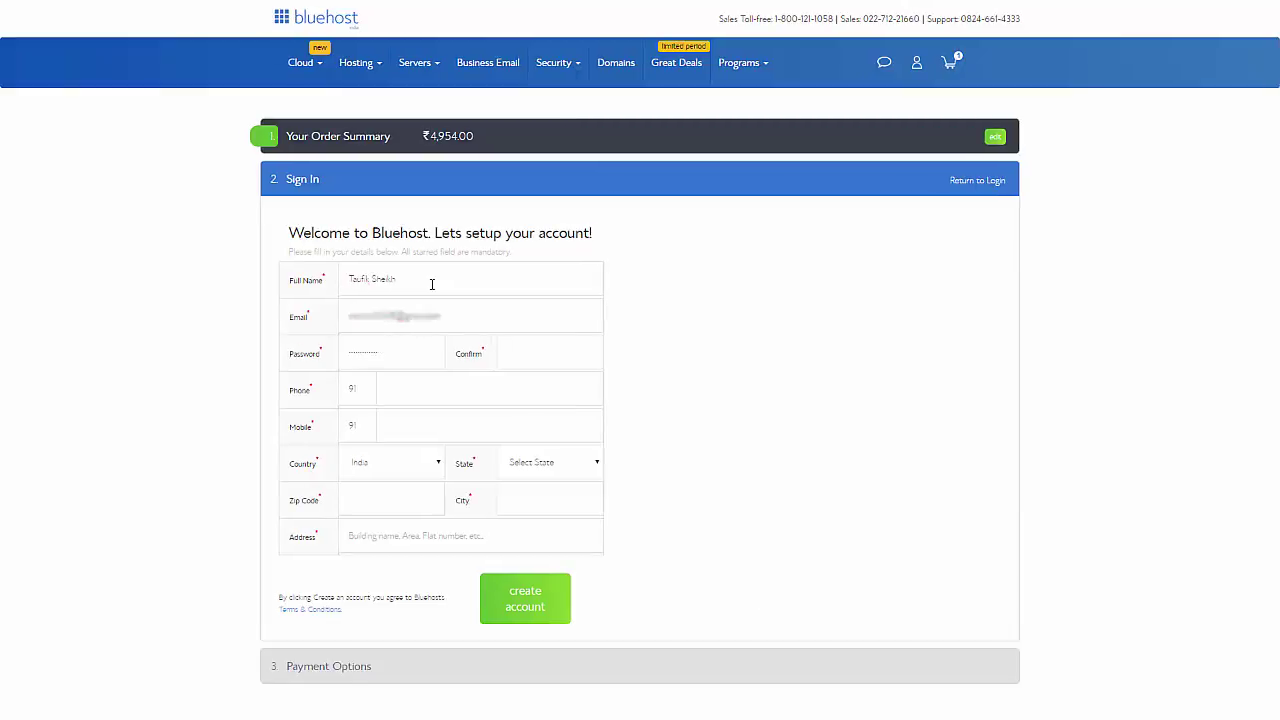
type("******")
key("Tab")
key("Tab")
Choose Gujarat as state, fill in zip, city and address, then create the account.
left_click(550, 462)
left_click(550, 313)
left_click(386, 490)
type("395005")
left_click(568, 487)
type("Surat")
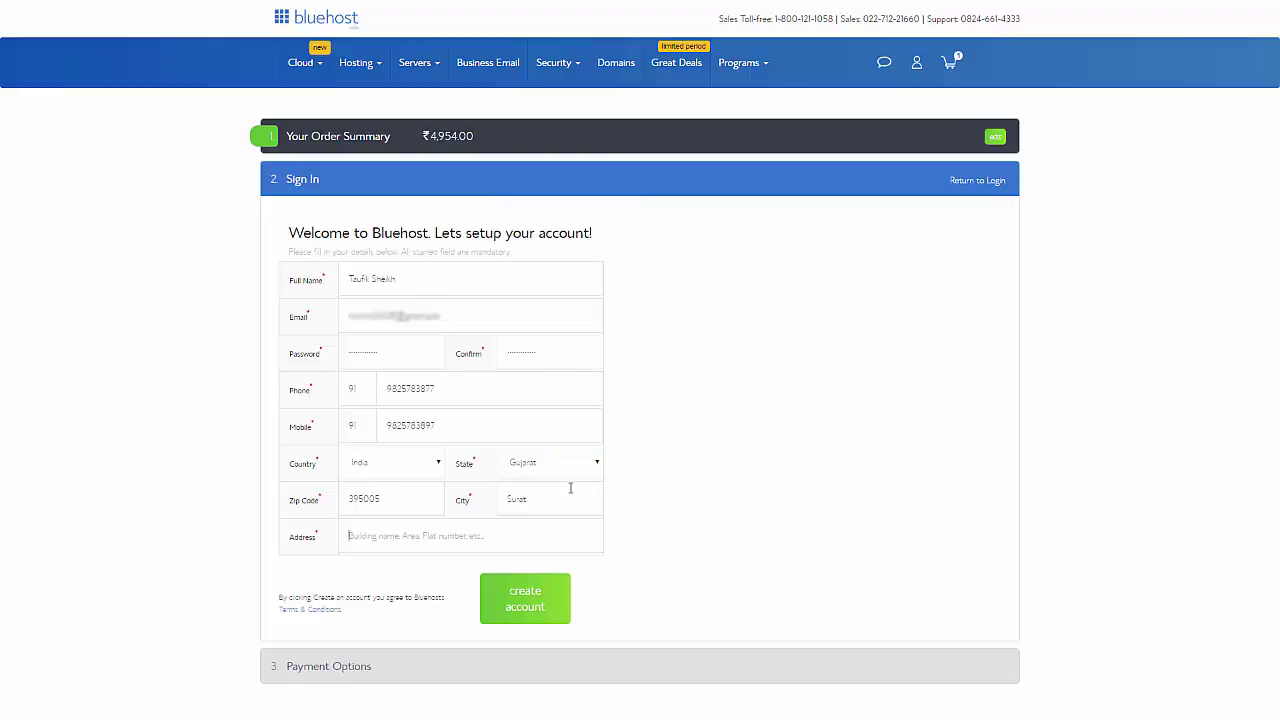
key("Tab")
type("Surat")
left_click(548, 598)
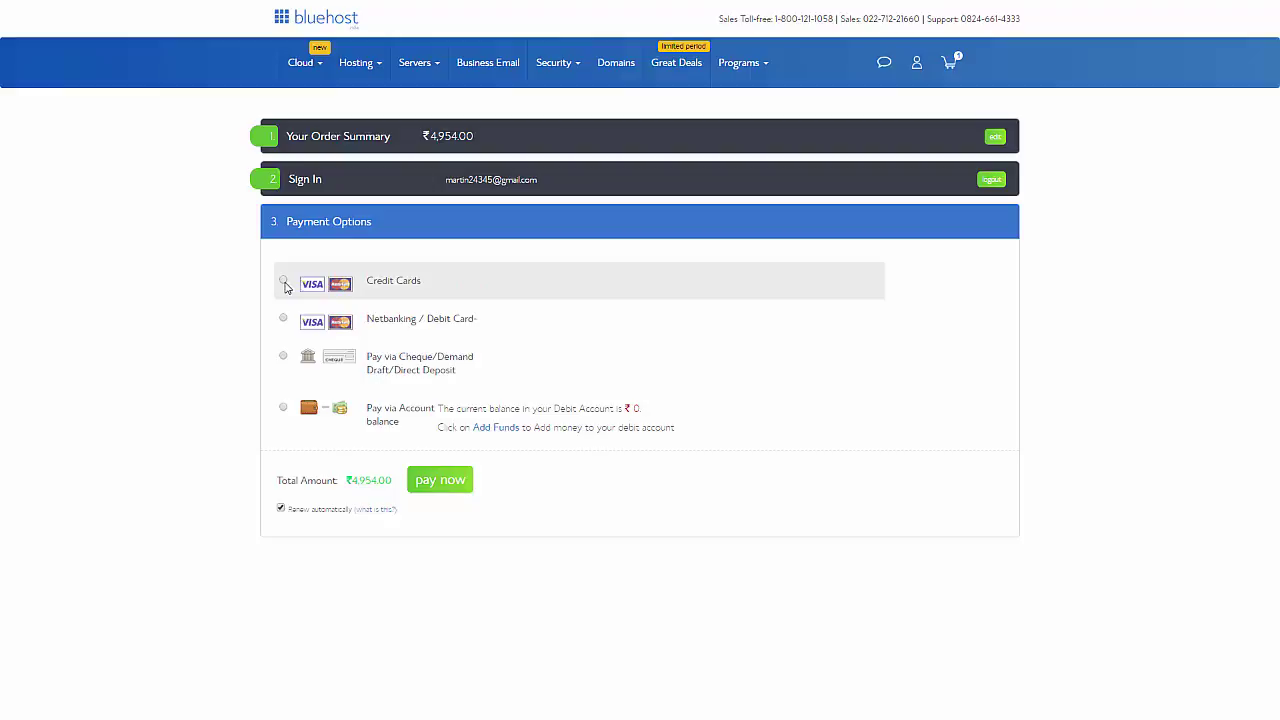
Pay the ₹4,954.00 hosting order via Netbanking / Debit Card.
left_click(283, 319)
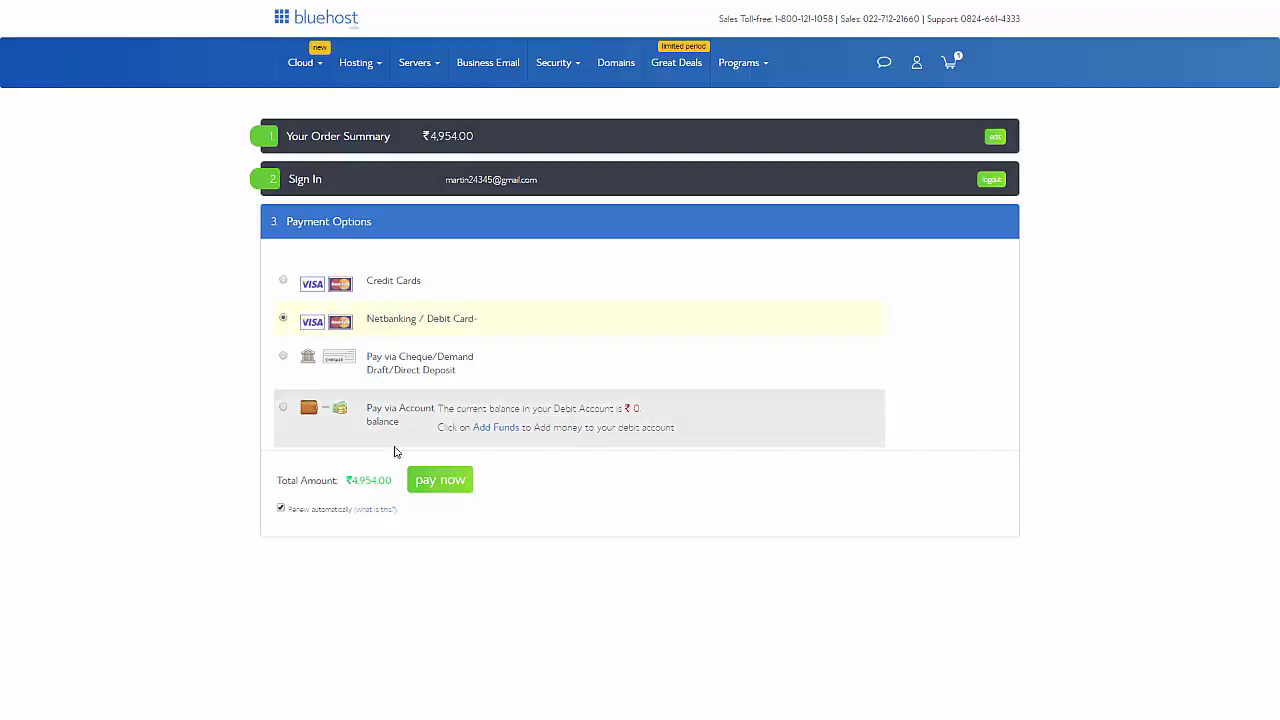
left_click(440, 481)
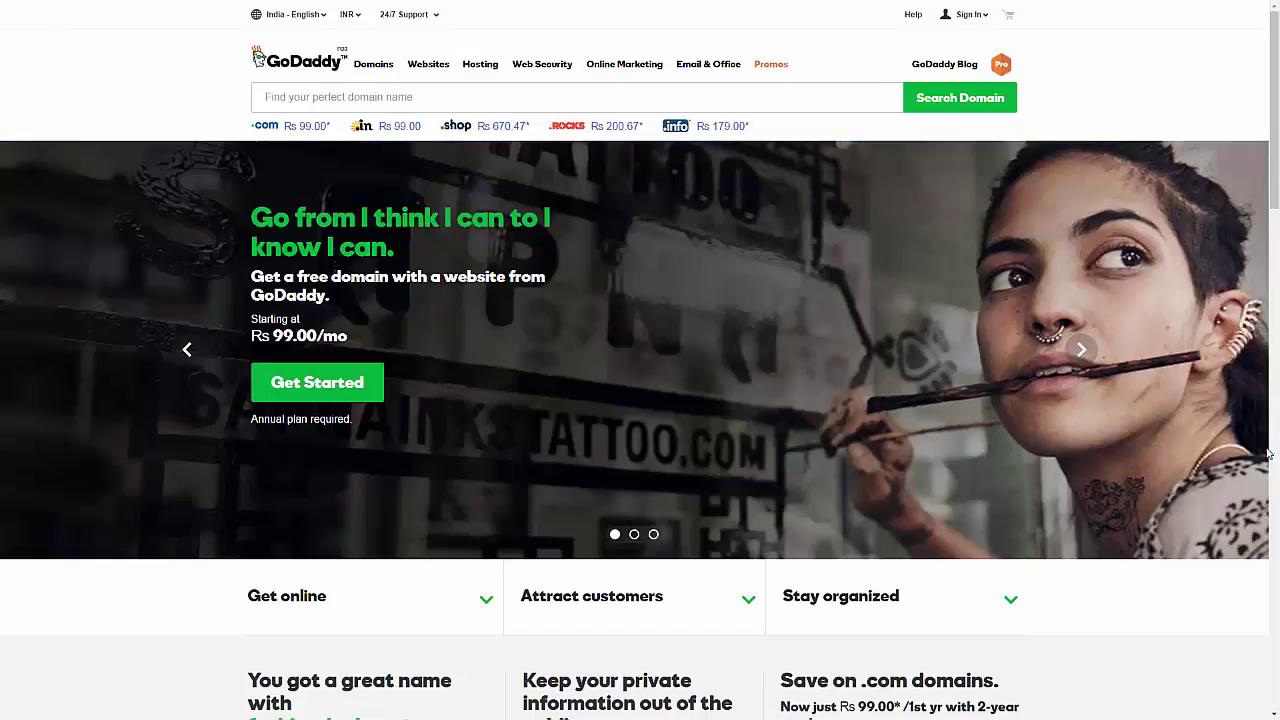
Sign in to the GoDaddy account with the saved username and its password.
left_click(976, 15)
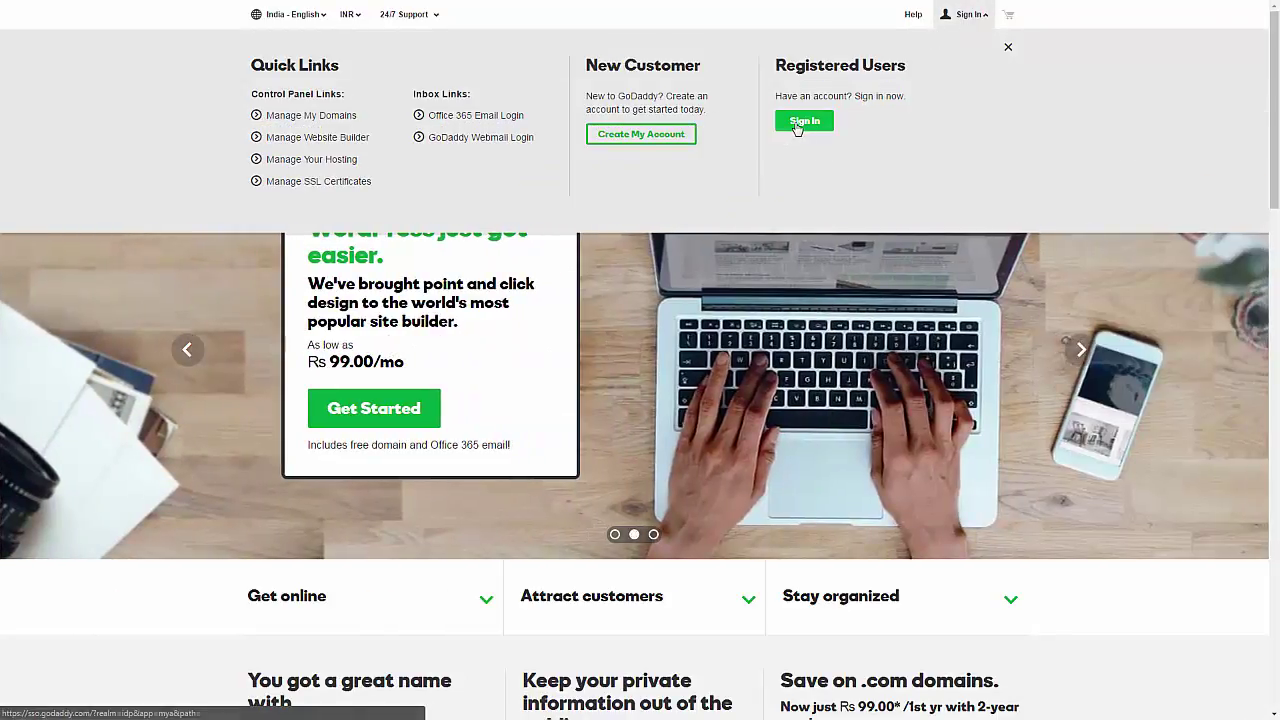
left_click(798, 124)
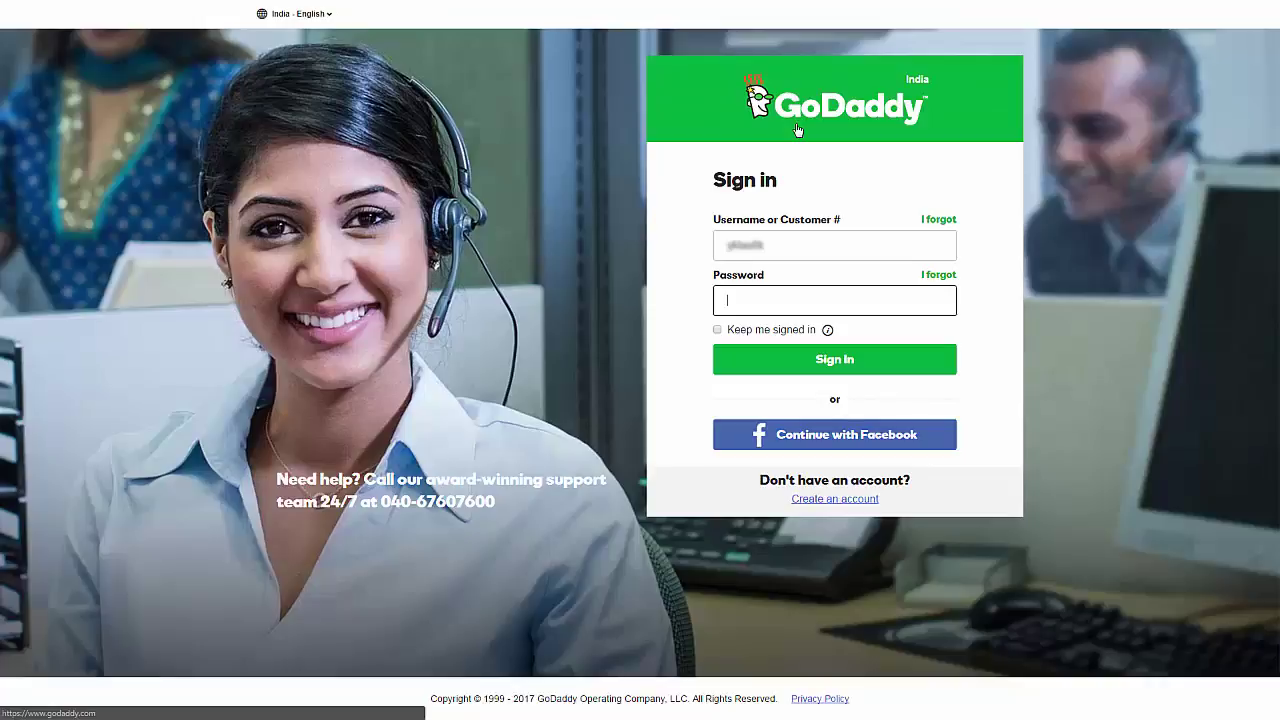
double_click(735, 245)
key("Tab")
type("************")
left_click(832, 370)
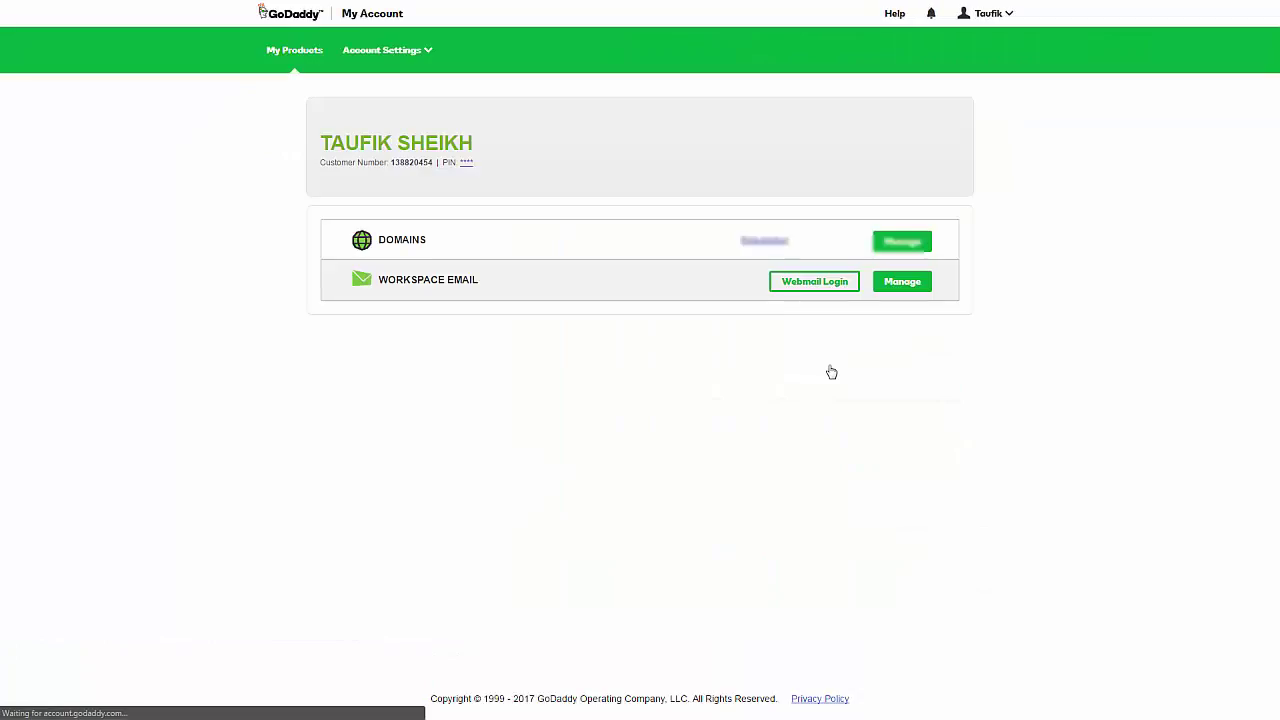
Open DNS management for the second owned domain, showing its ns3/ns4.hosting.co.in nameservers.
left_click(902, 246)
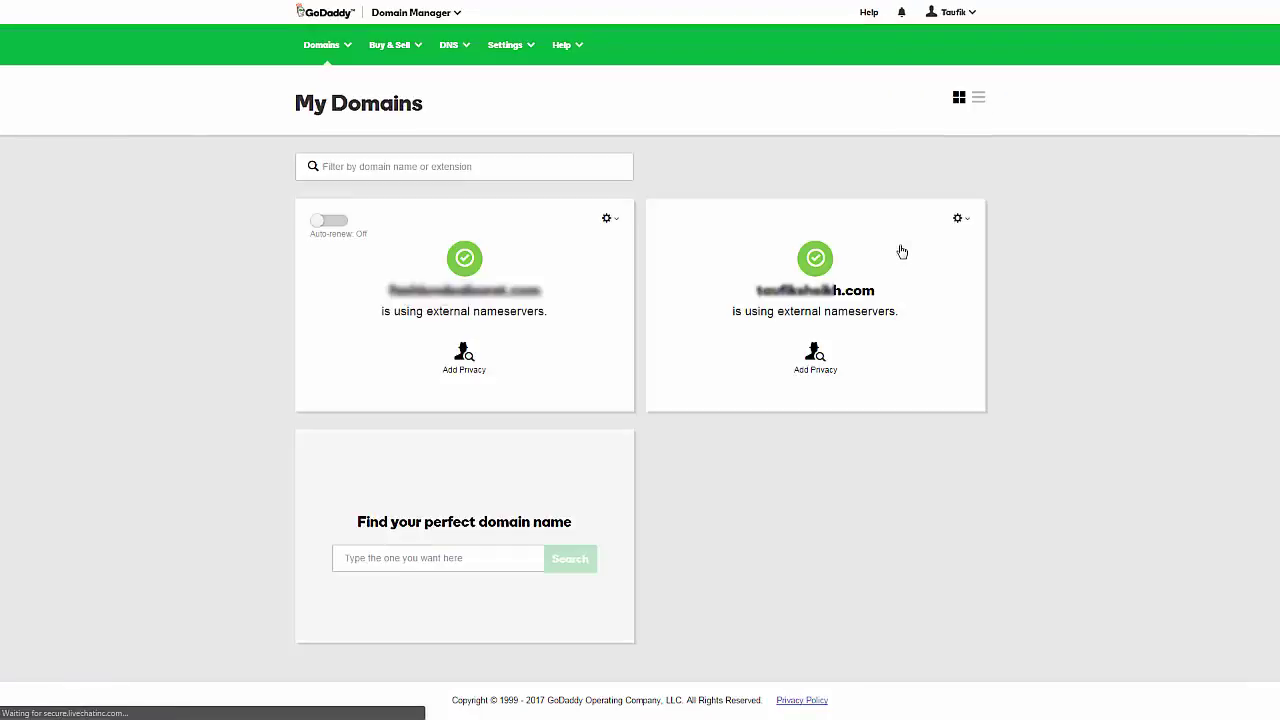
left_click(965, 219)
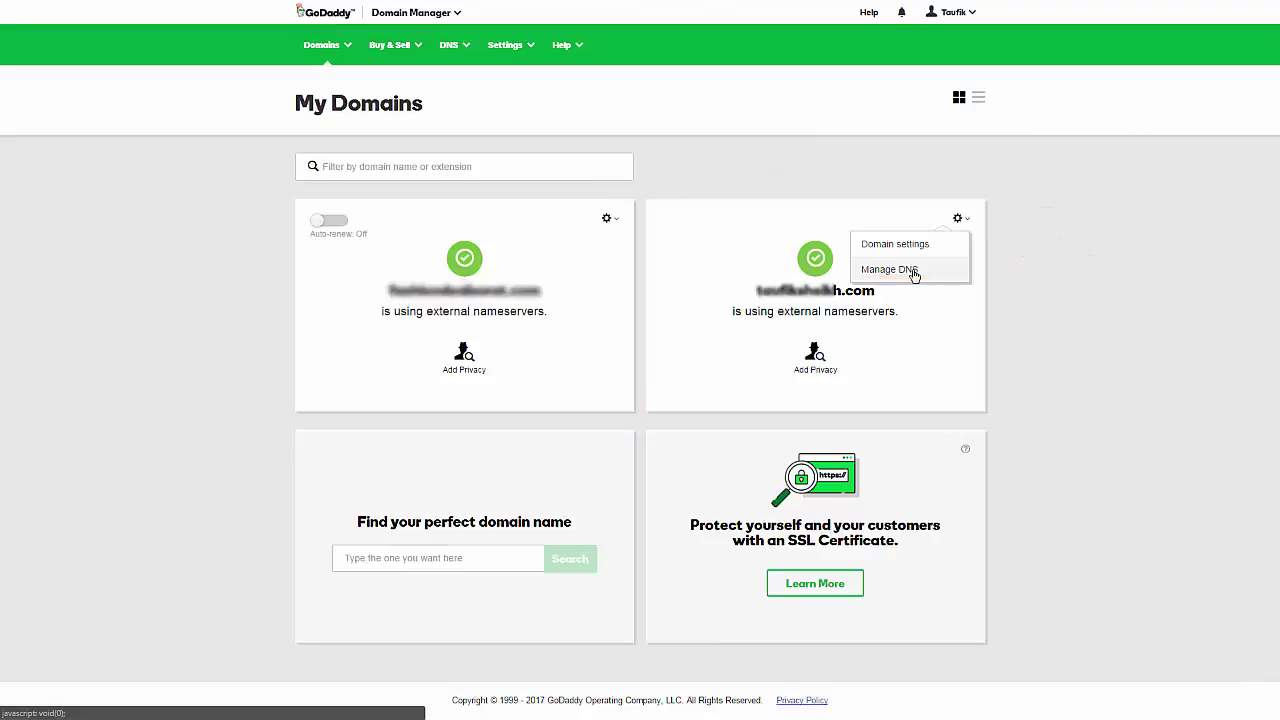
left_click(913, 272)
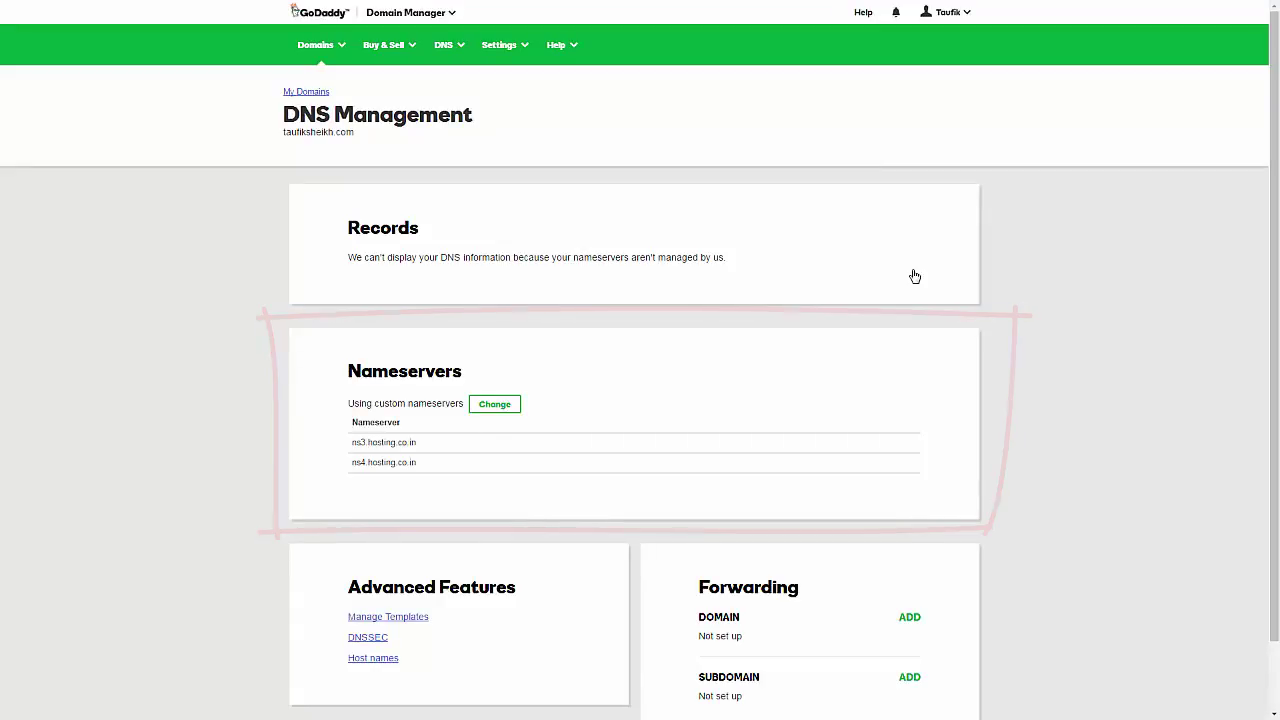
Switch the domain to Custom nameservers ns3.bluehost.com and ns4.bluehost.com.
left_click(490, 404)
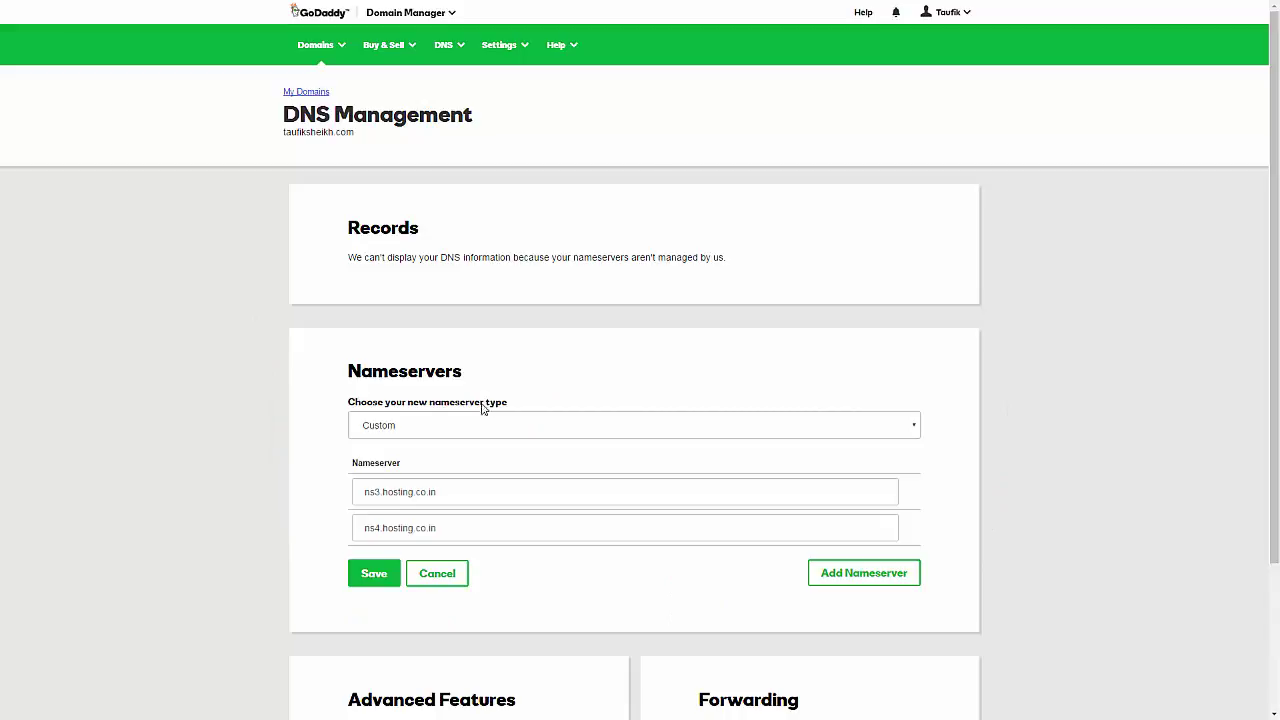
left_click(486, 424)
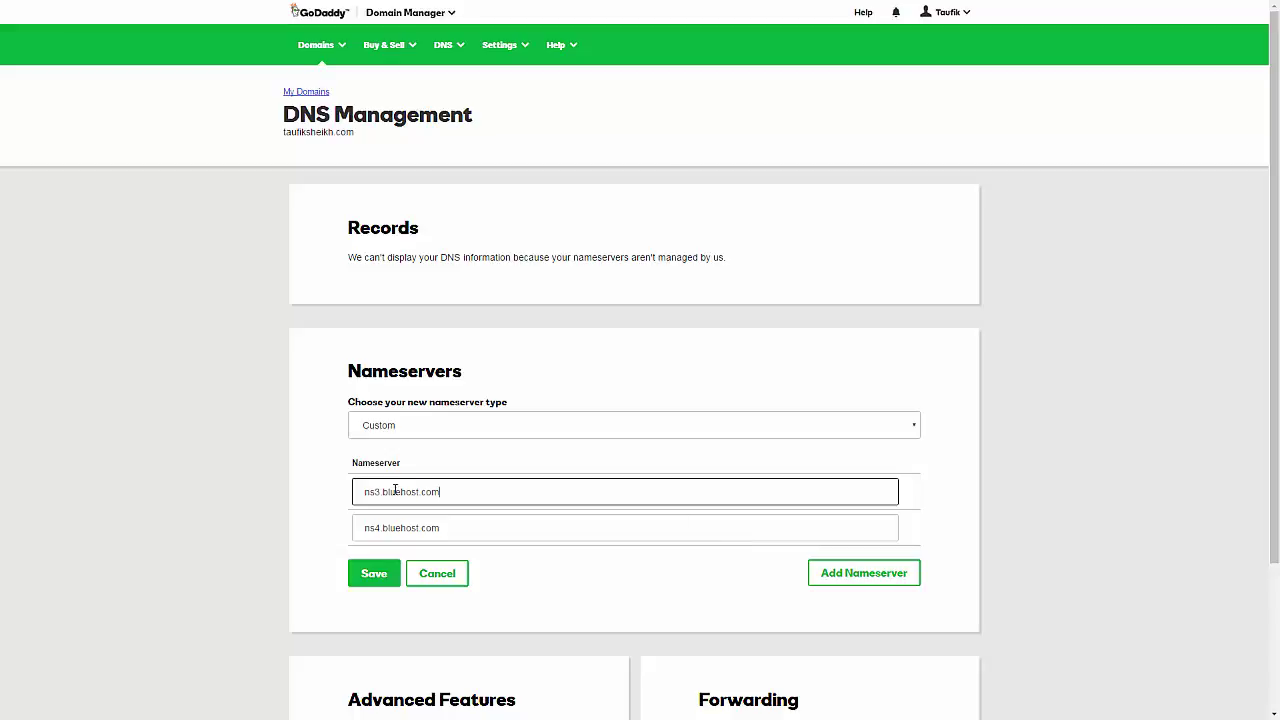
left_click_drag(370, 491, 466, 526)
left_click_drag(368, 528, 394, 535)
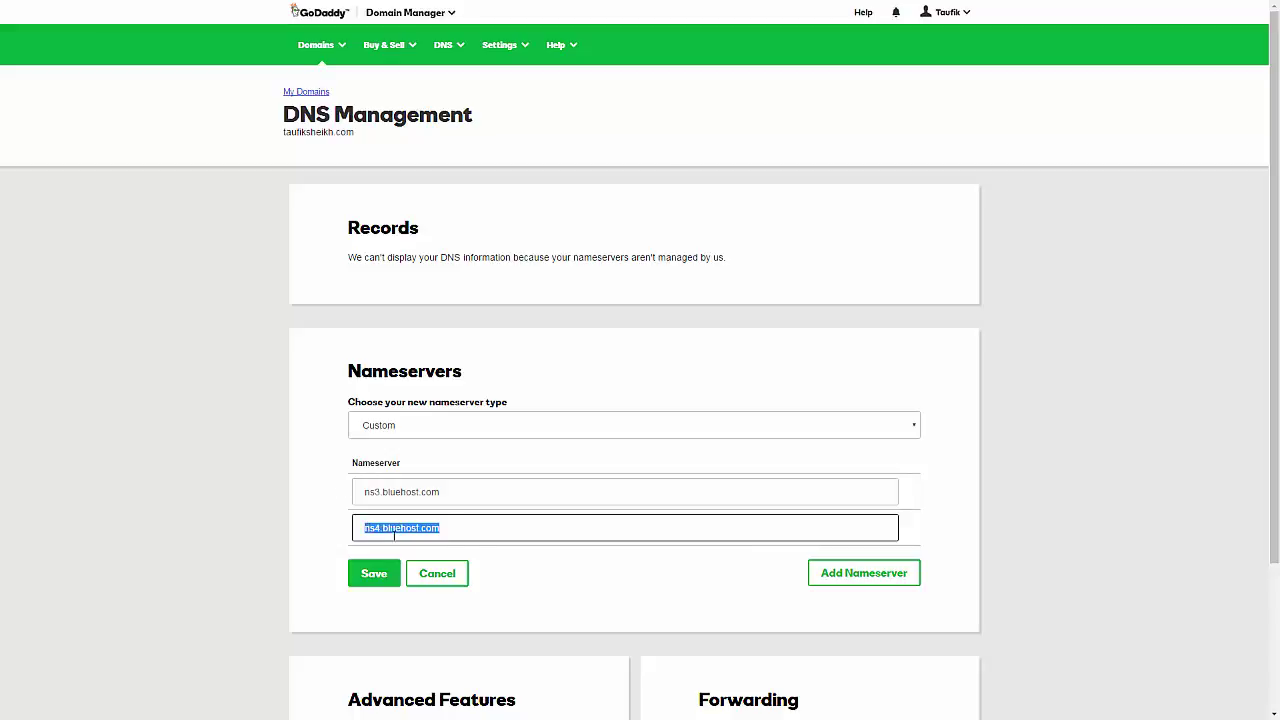
left_click(526, 572)
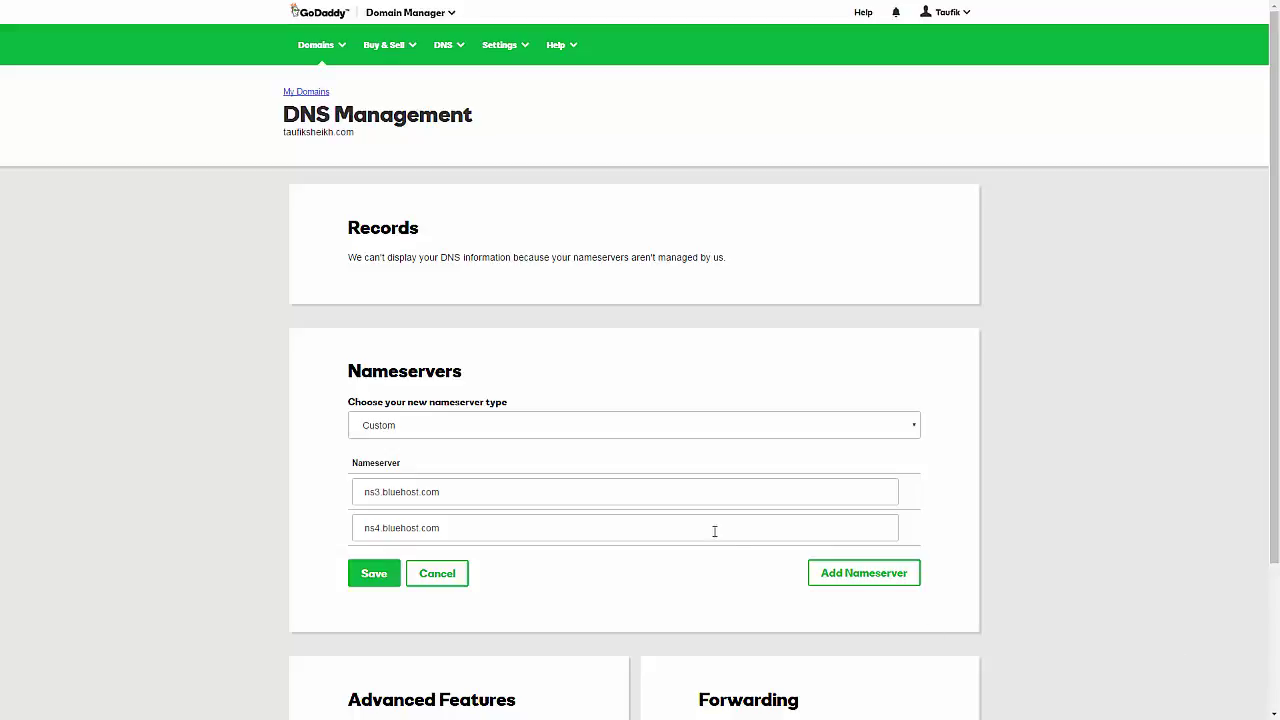
left_click_drag(483, 489, 329, 490)
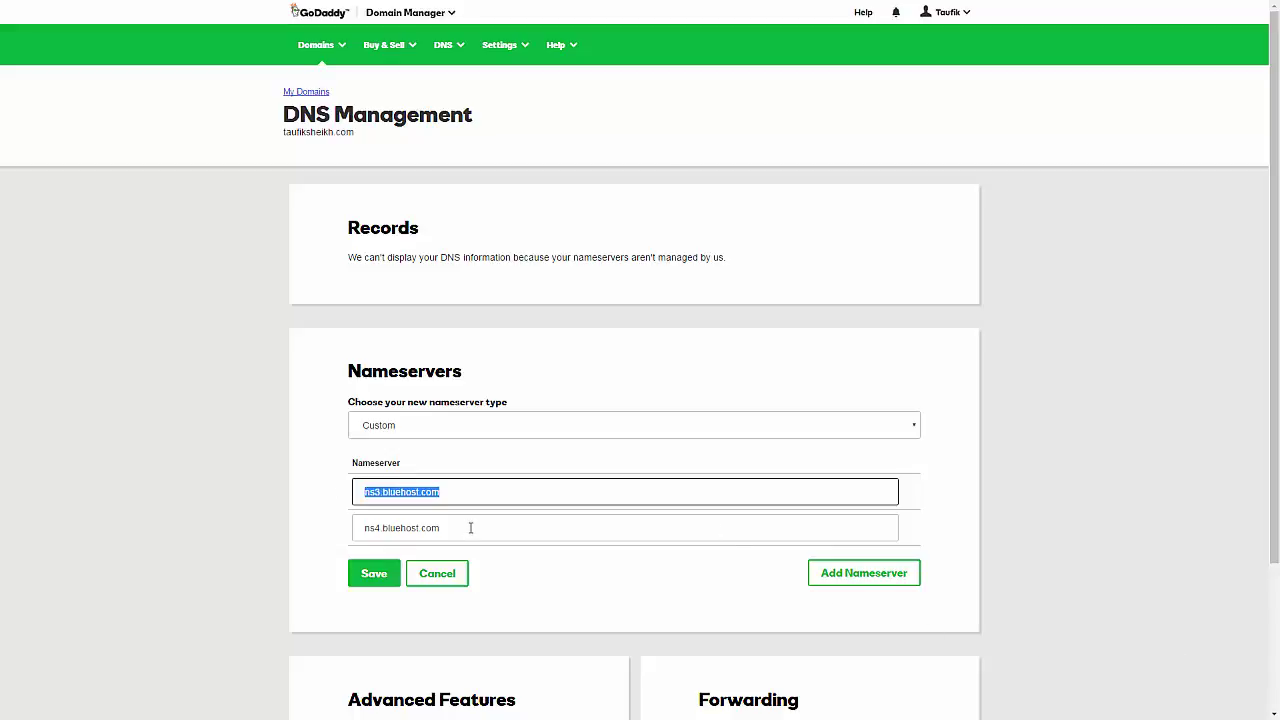
left_click_drag(470, 527, 372, 534)
left_click(527, 573)
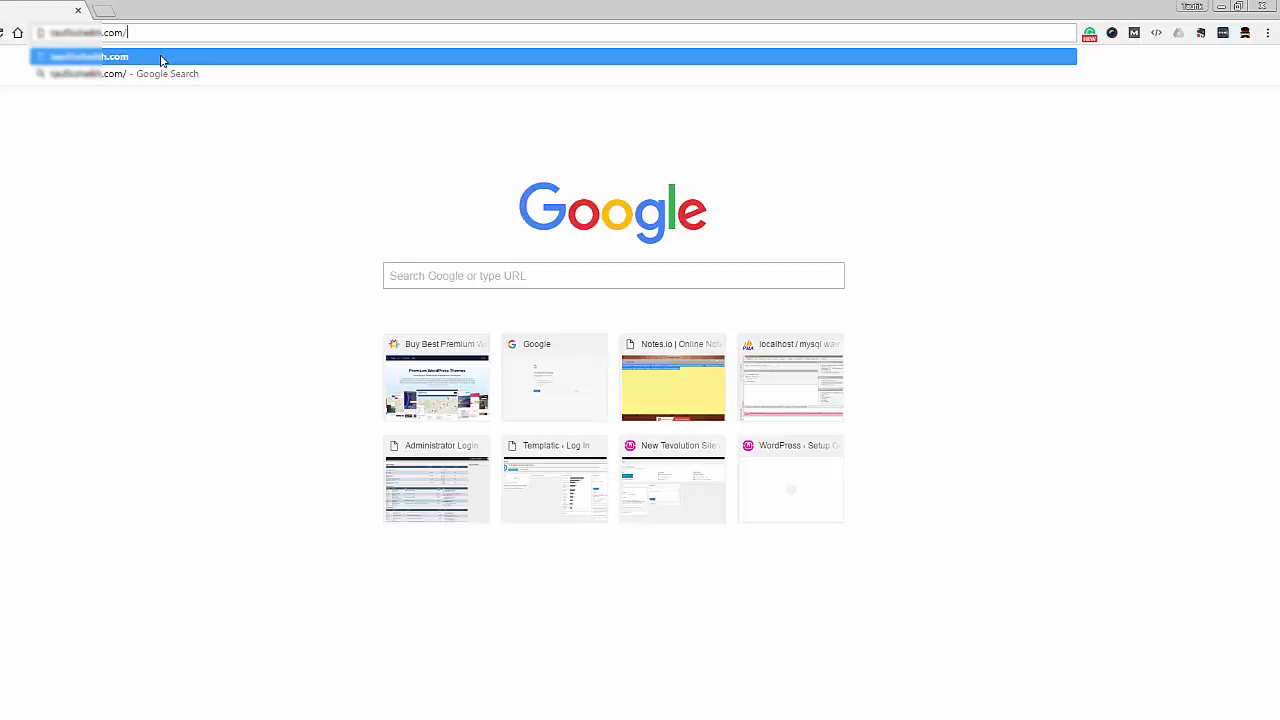
Add /cpanel to the domain's web address to reach the cPanel login.
type("cpanel")
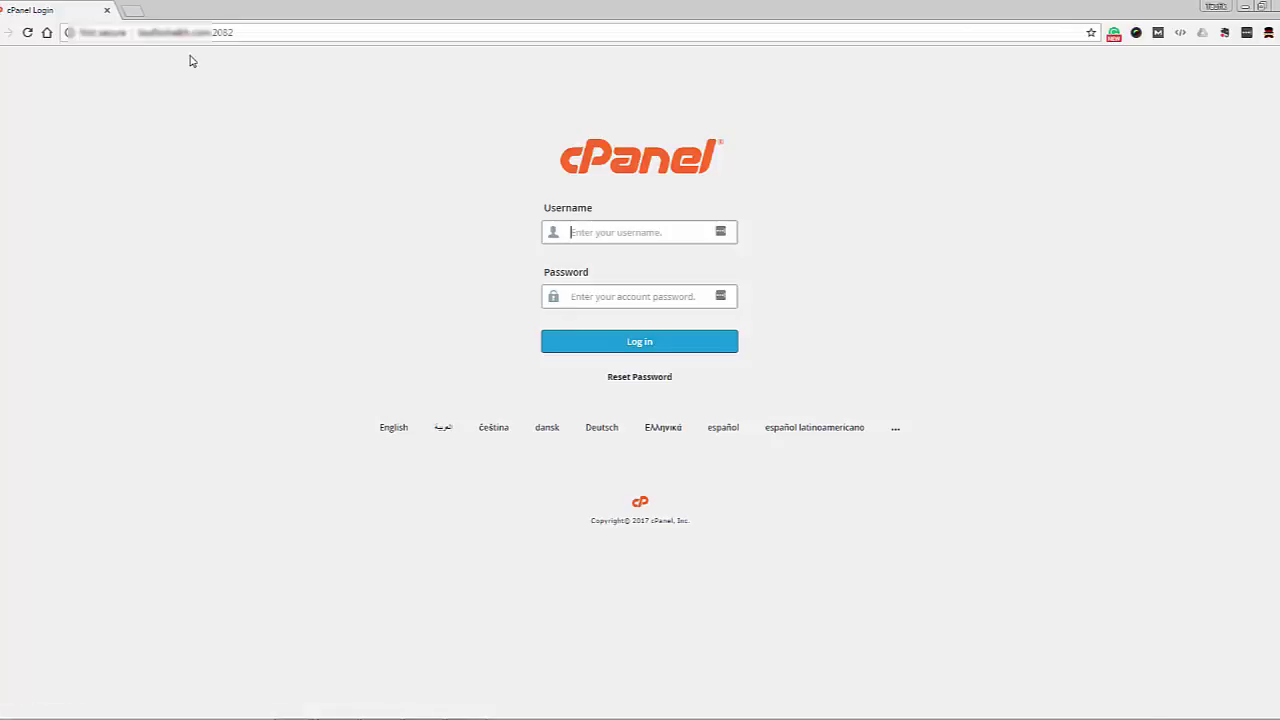
Log into cPanel with the saved username and the pasted password.
left_click(585, 236)
left_click(585, 252)
left_click(606, 292)
key("ctrl+v")
left_click(633, 354)
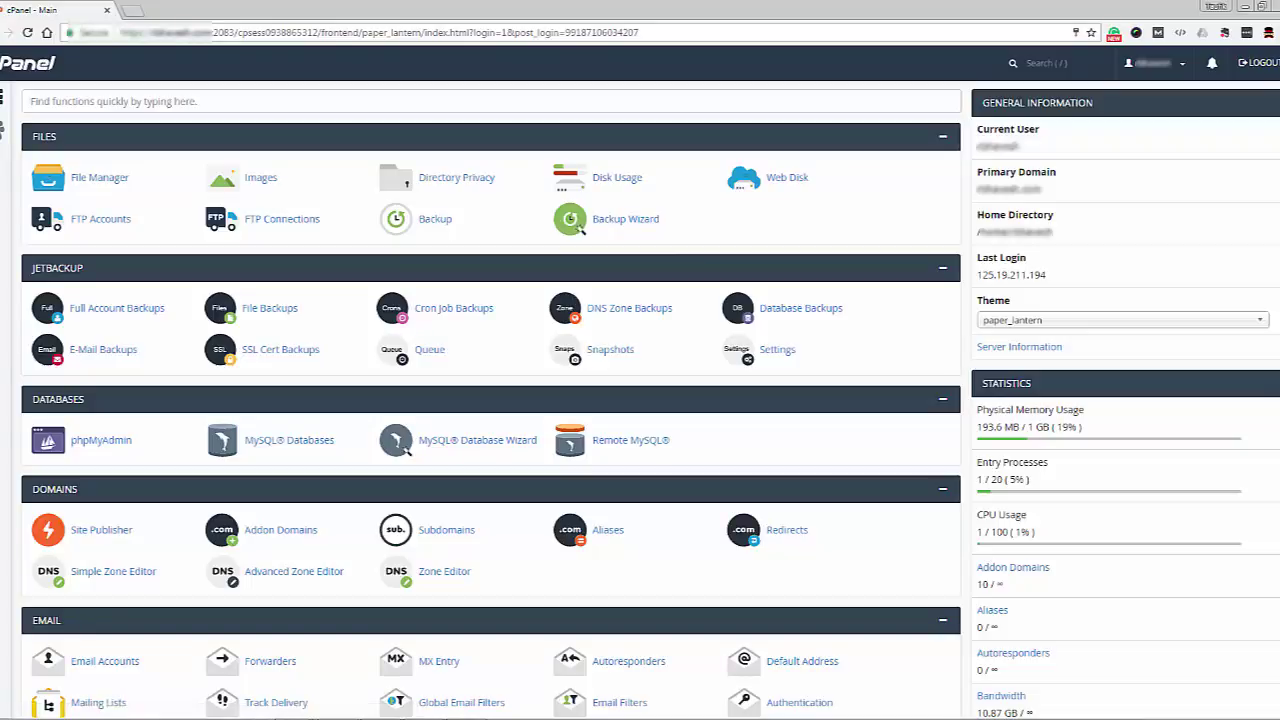
Launch the Softaculous Apps Installer from the Software section.
scroll(640, 400, "down", 6)
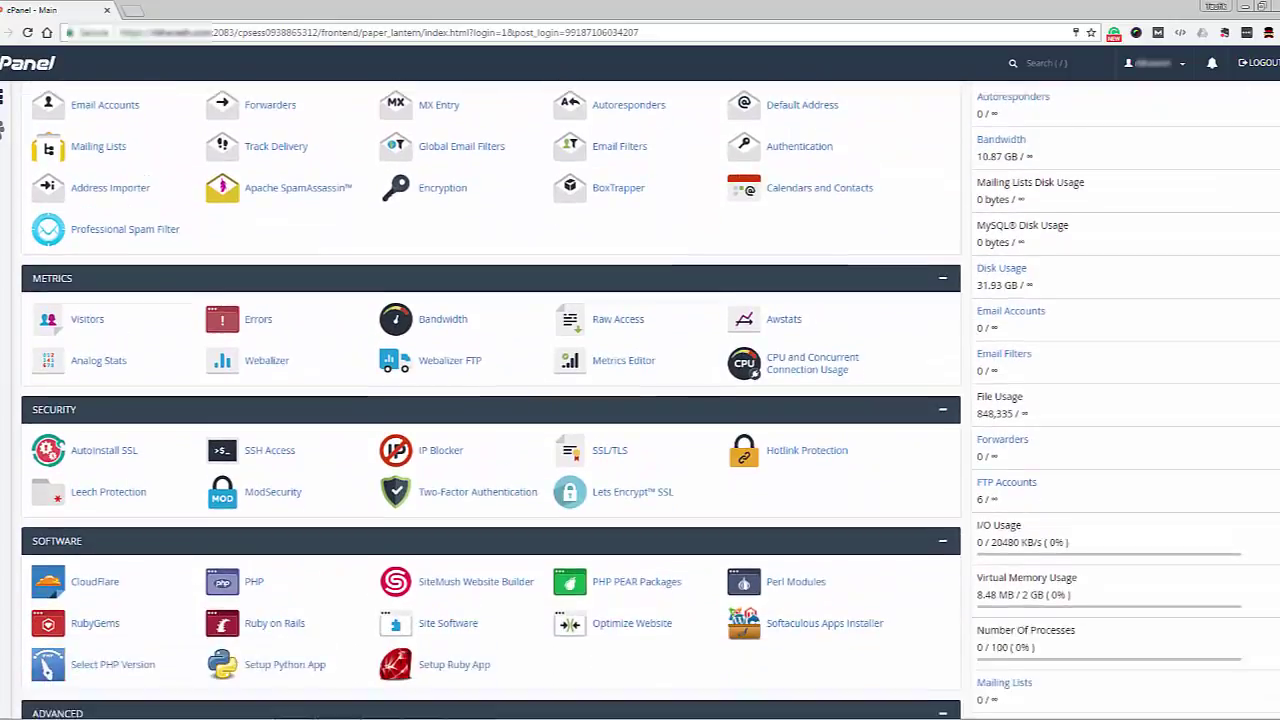
scroll(906, 375, "down", 4)
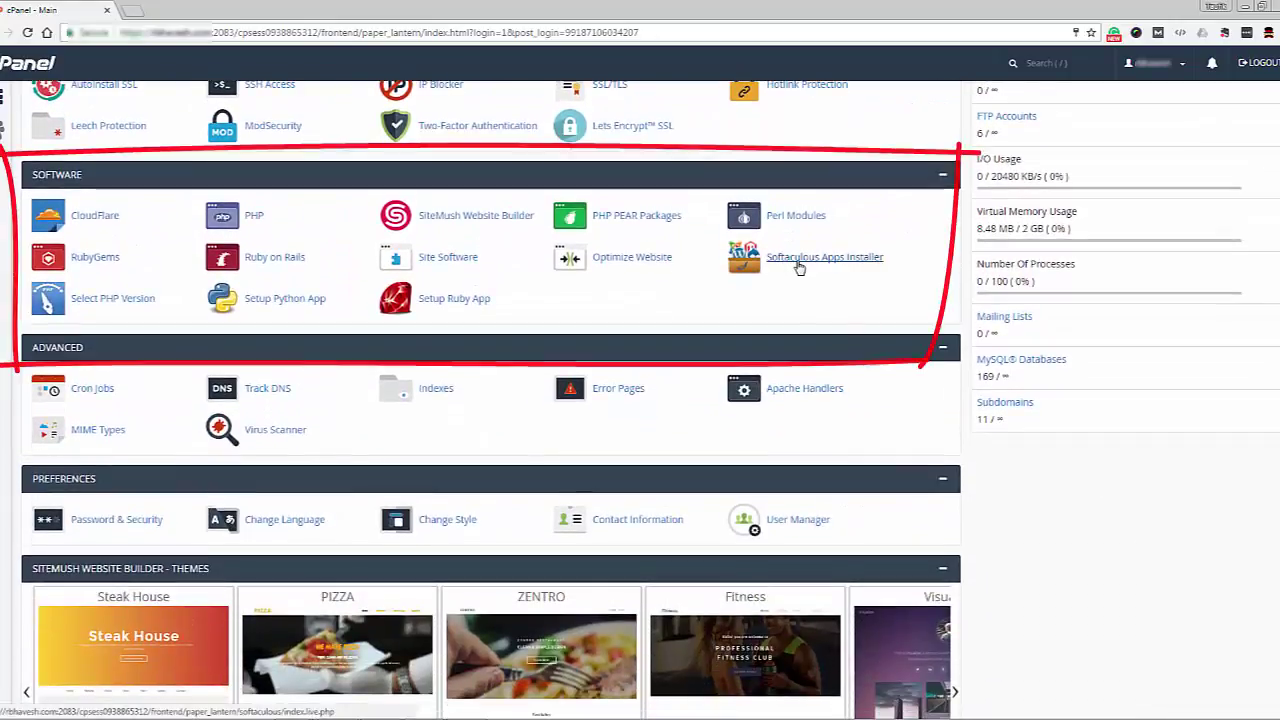
left_click(799, 266)
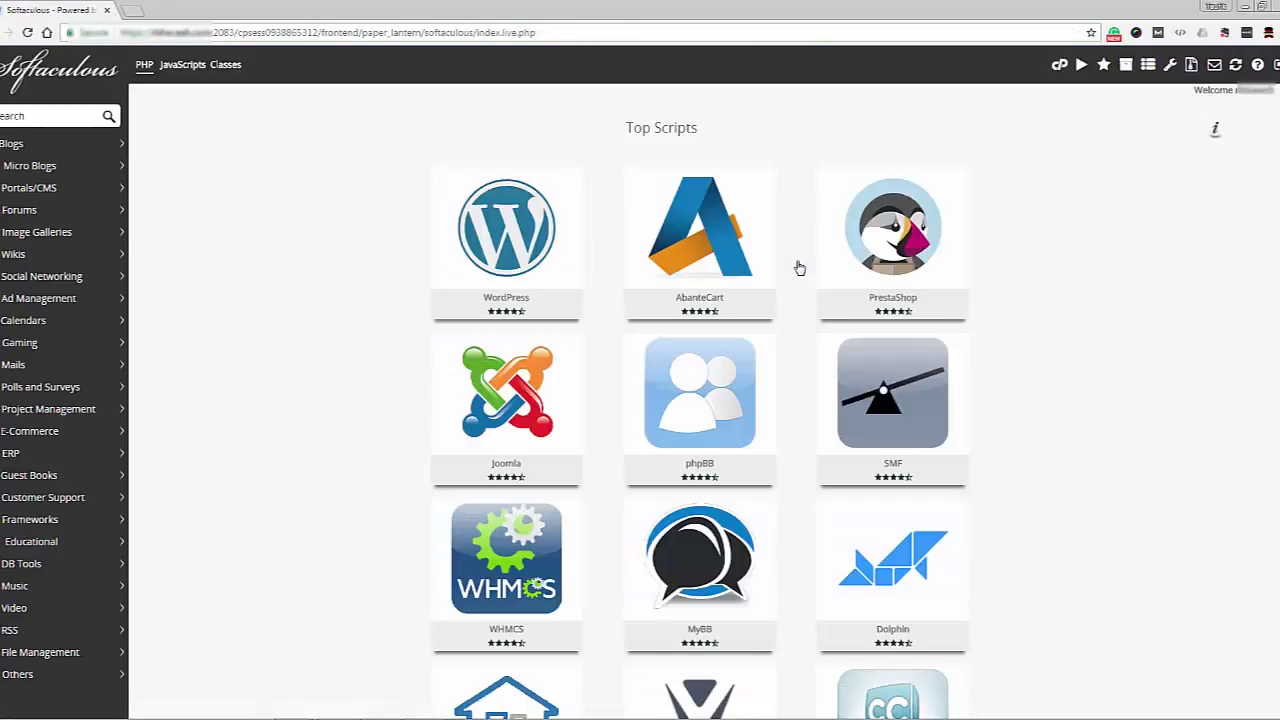
left_click(490, 230)
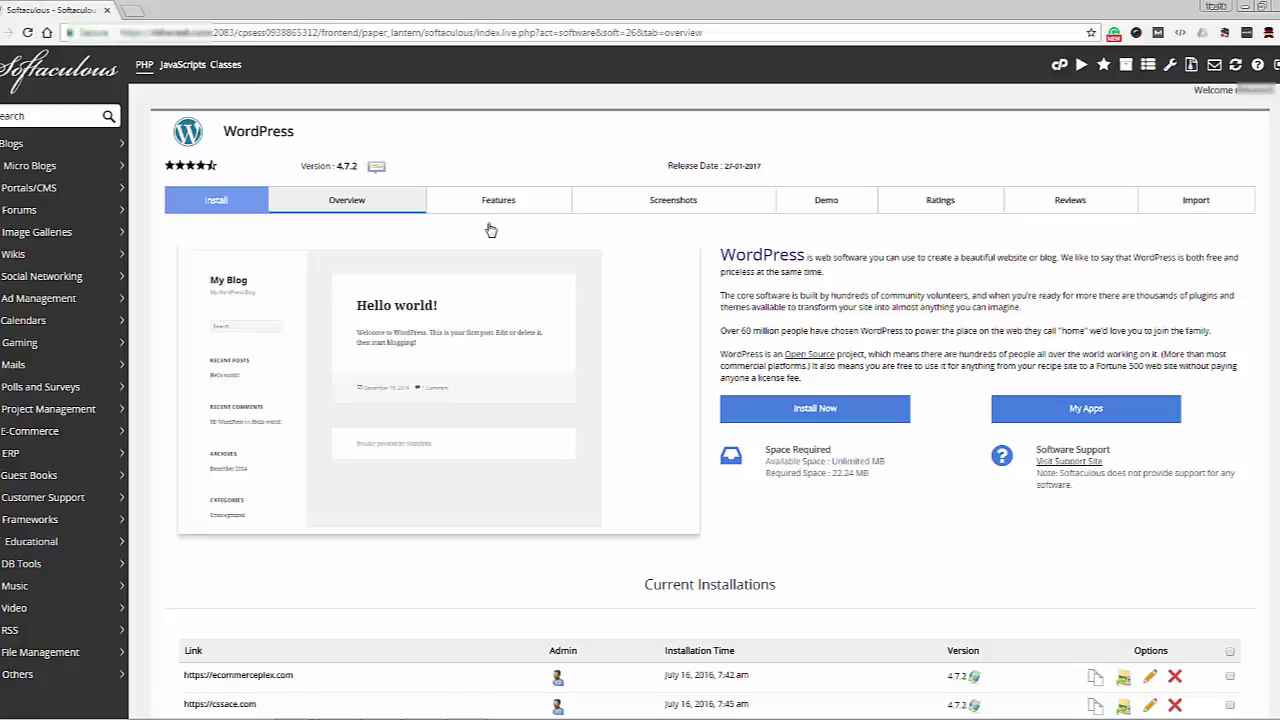
left_click(810, 415)
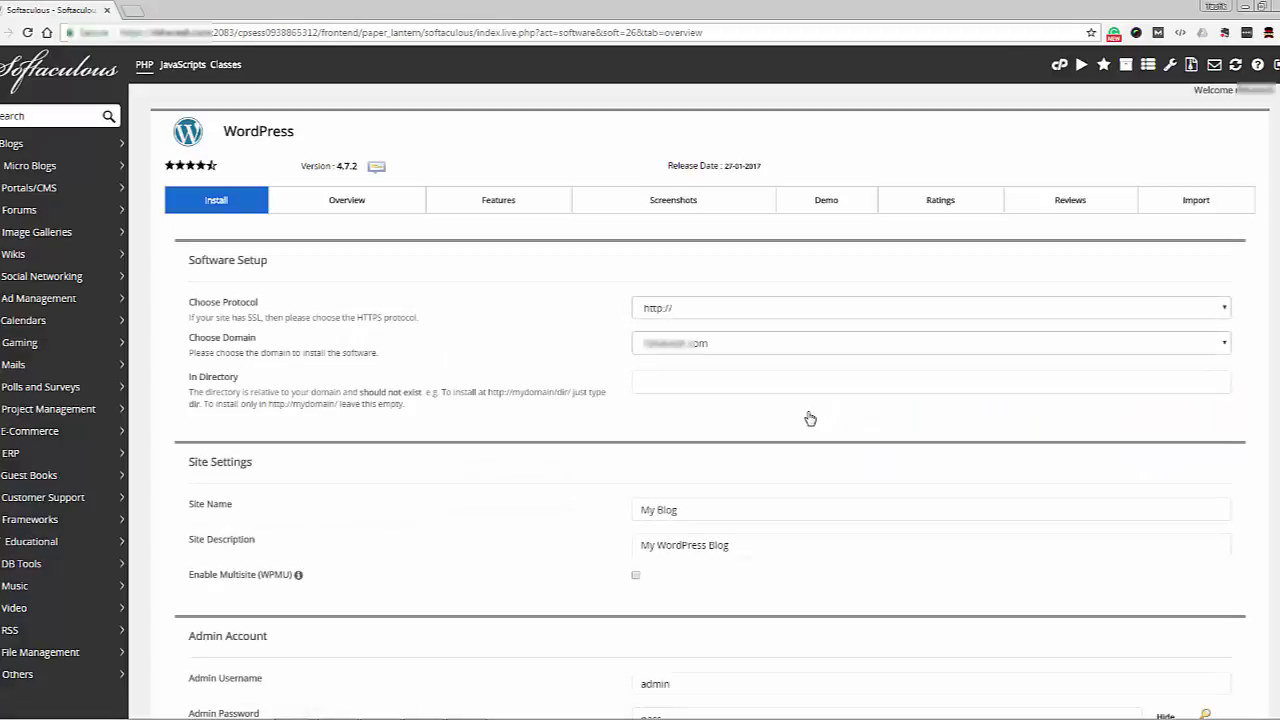
left_click(697, 308)
left_click(700, 337)
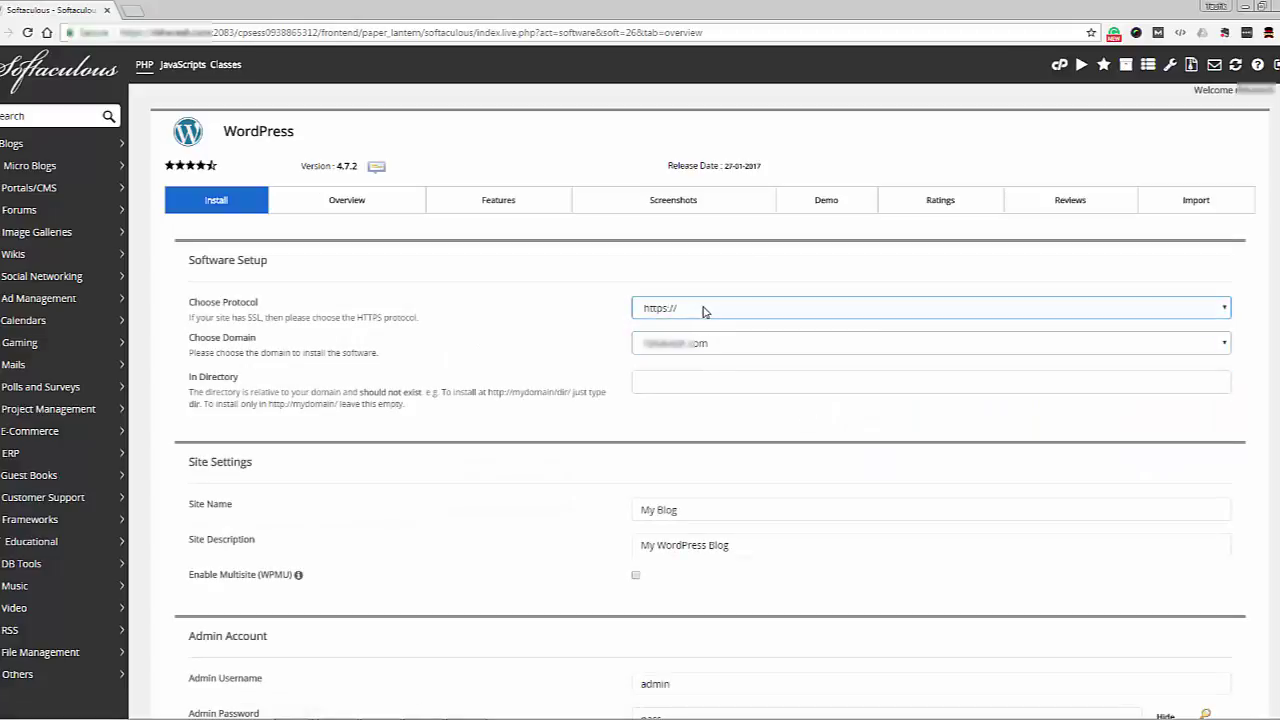
left_click(665, 343)
scroll(680, 500, "down", 1)
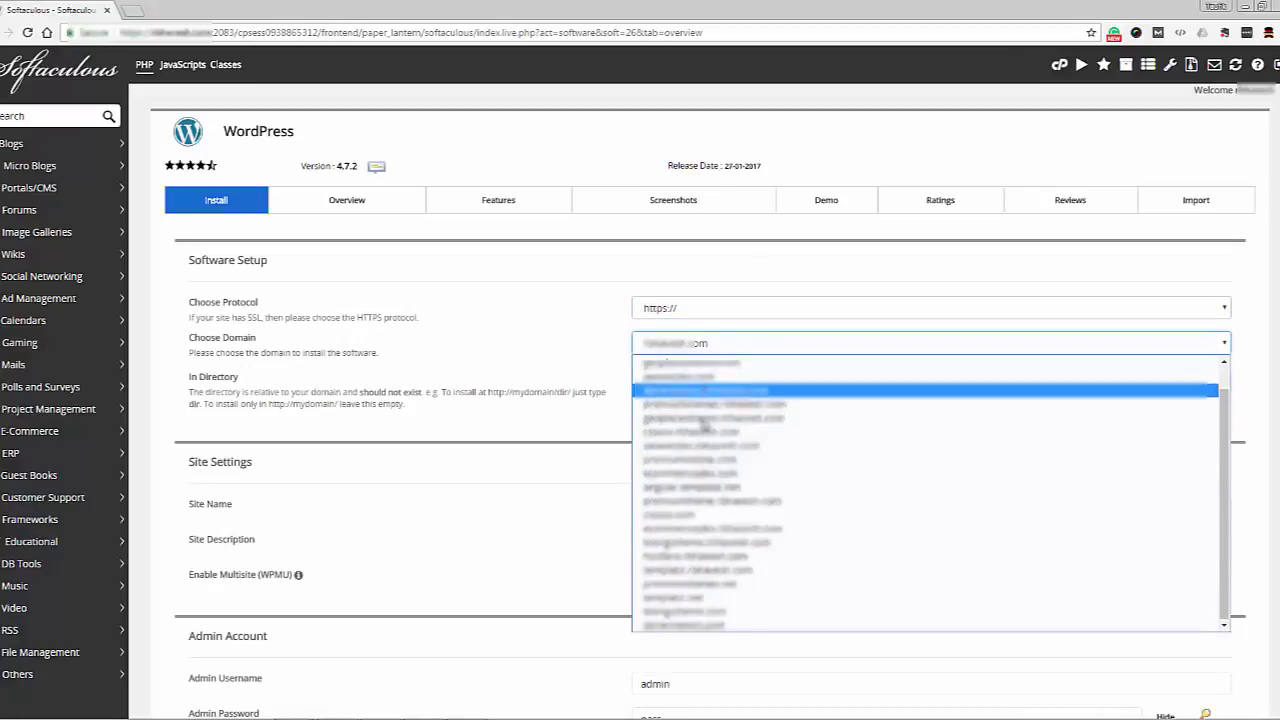
left_click(679, 625)
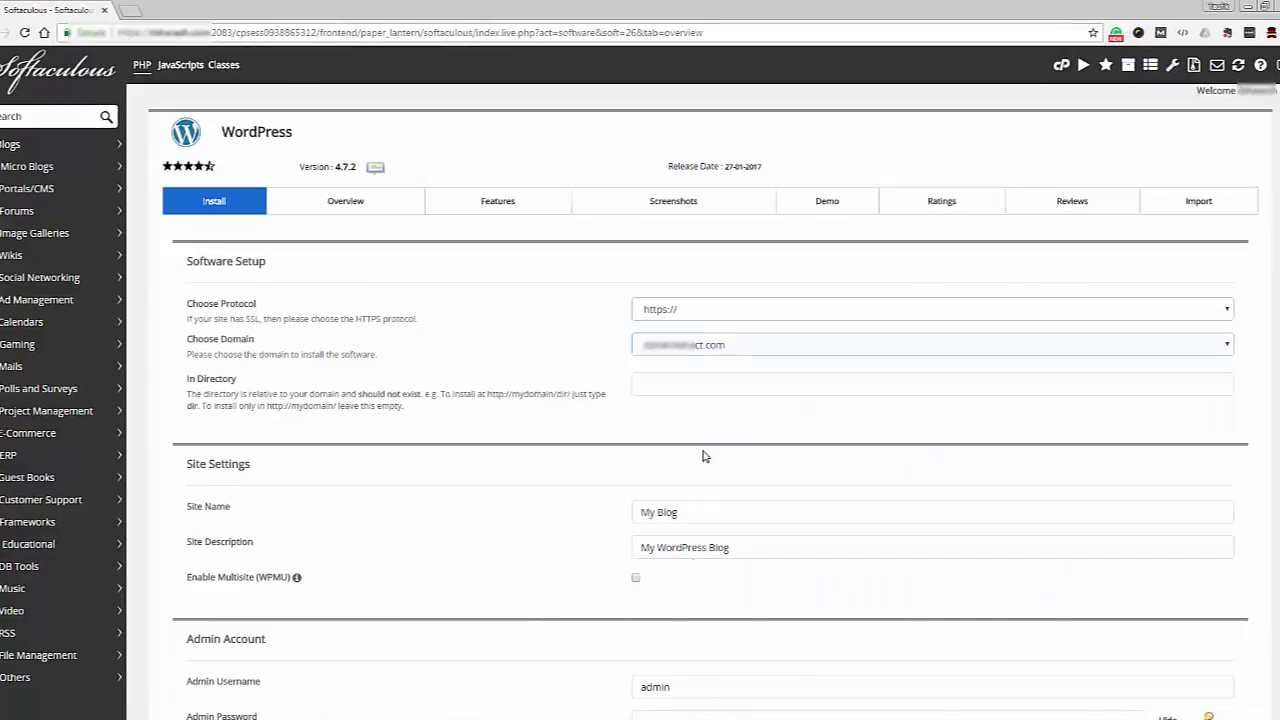
Replace the default admin password with a new one and run the installation.
left_click(690, 514)
scroll(690, 515, "down", 2)
scroll(690, 515, "down", 3)
double_click(695, 380)
key("BackSpace")
type("***********")
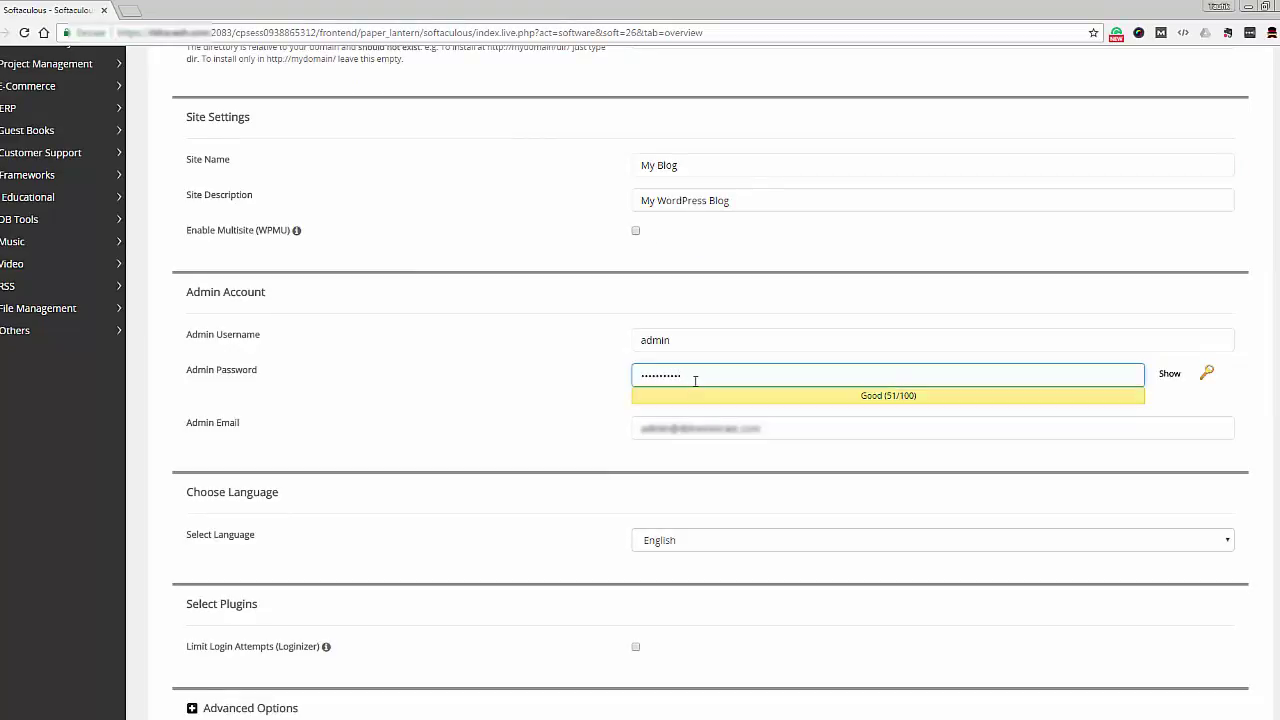
scroll(610, 523, "down", 3)
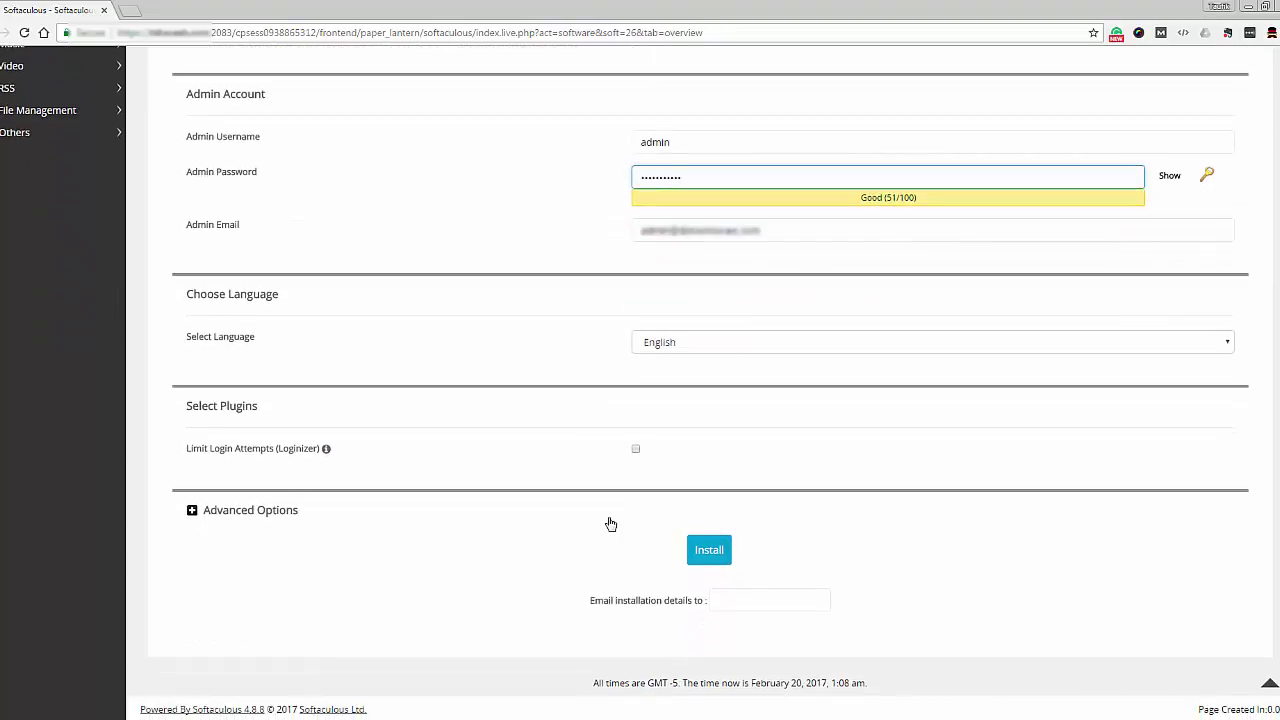
left_click(713, 558)
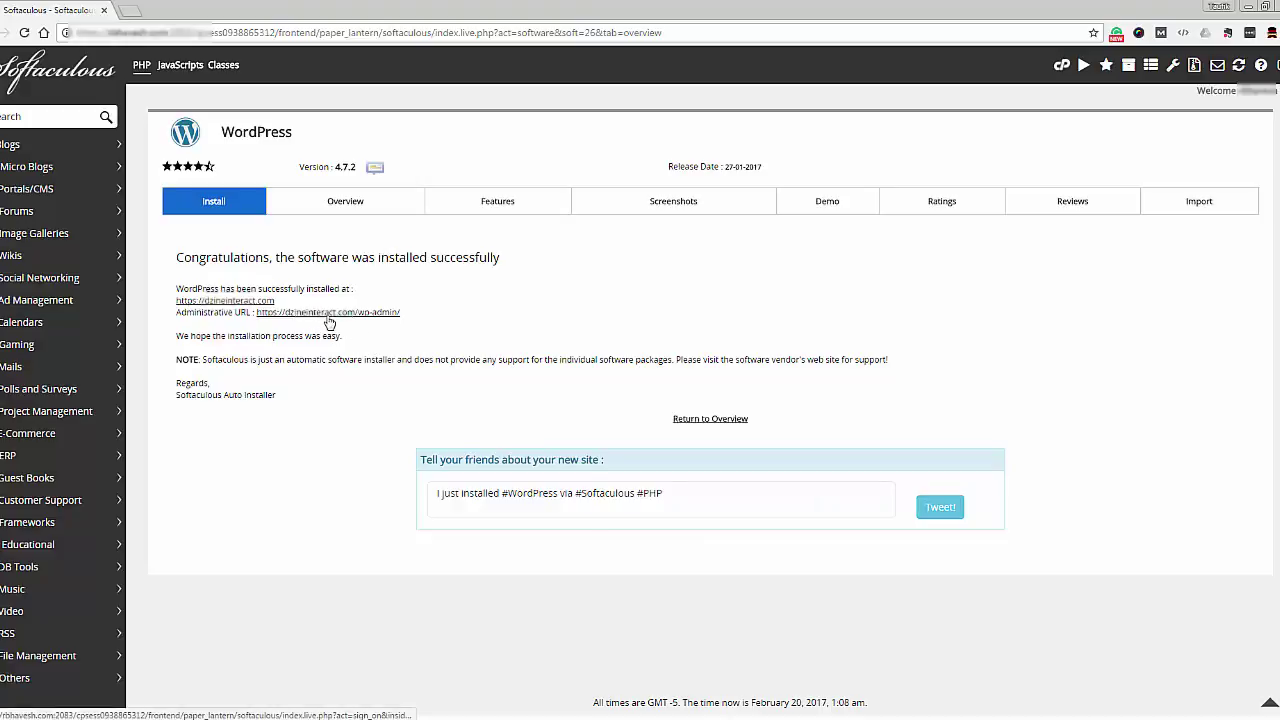
View the newly installed My Blog site, then edit the address bar for templatic.com.
left_click(225, 301)
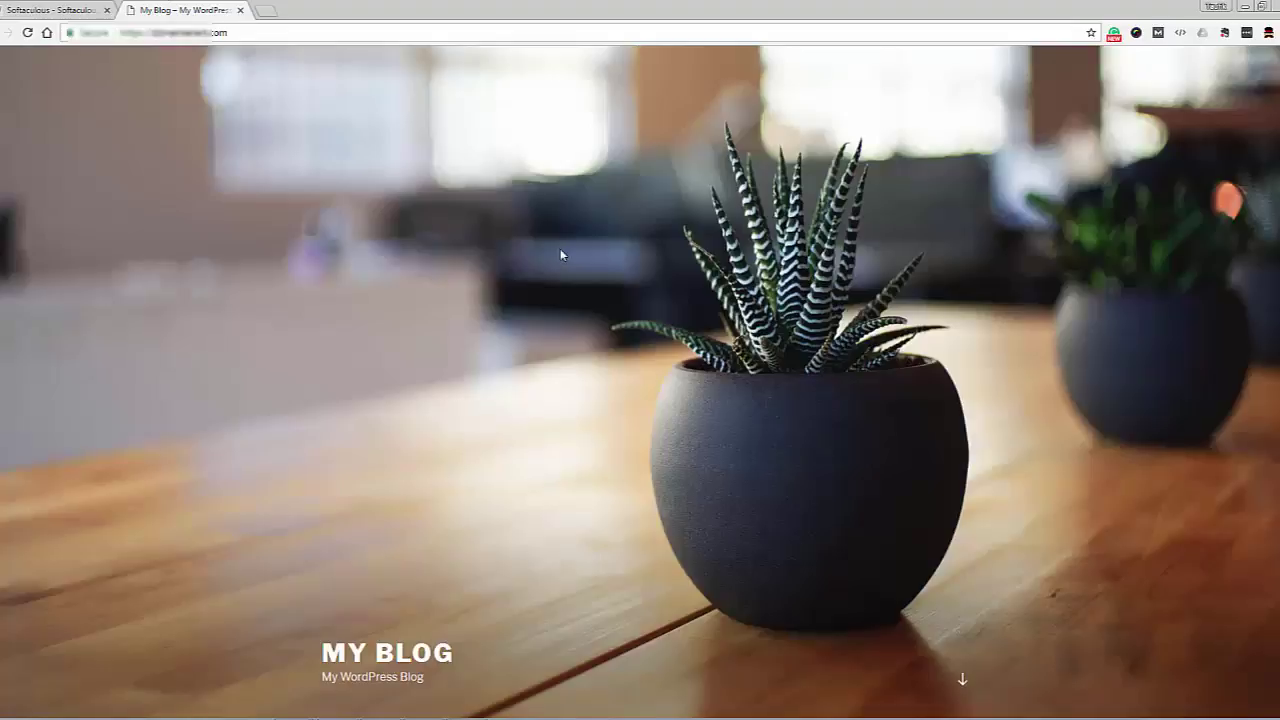
scroll(561, 250, "down", 10)
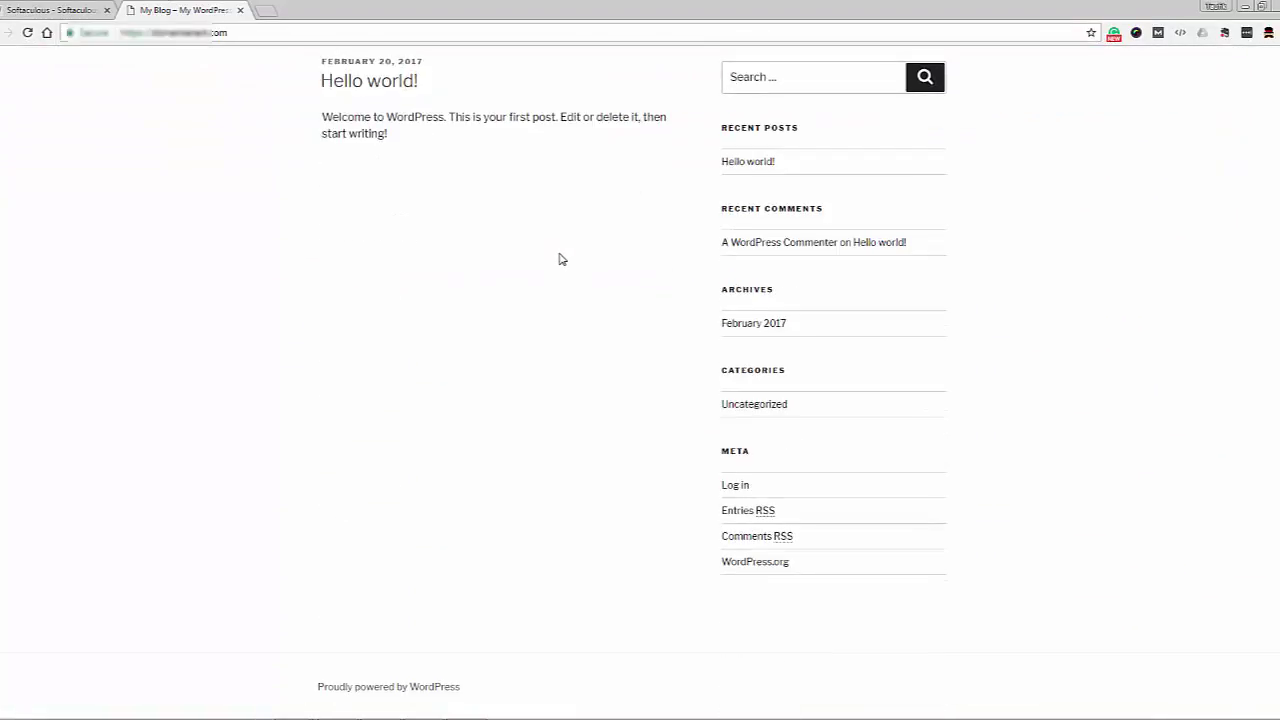
scroll(559, 253, "up", 10)
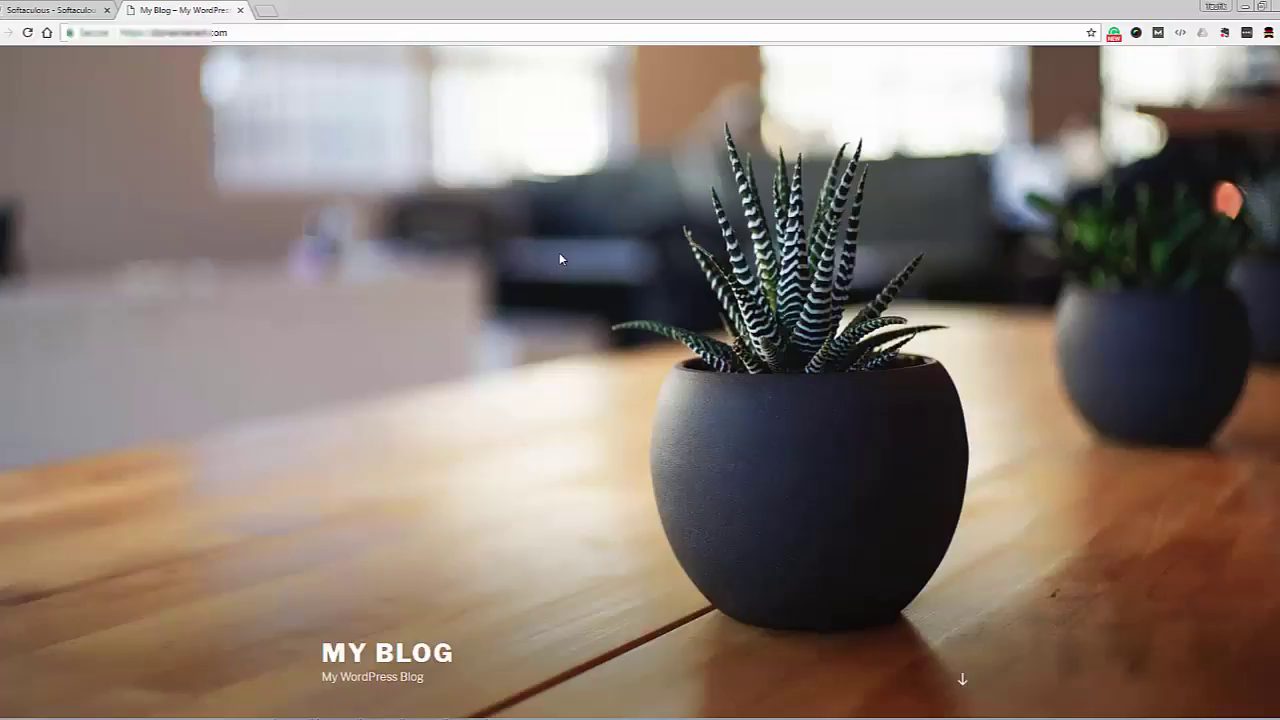
left_click(284, 30)
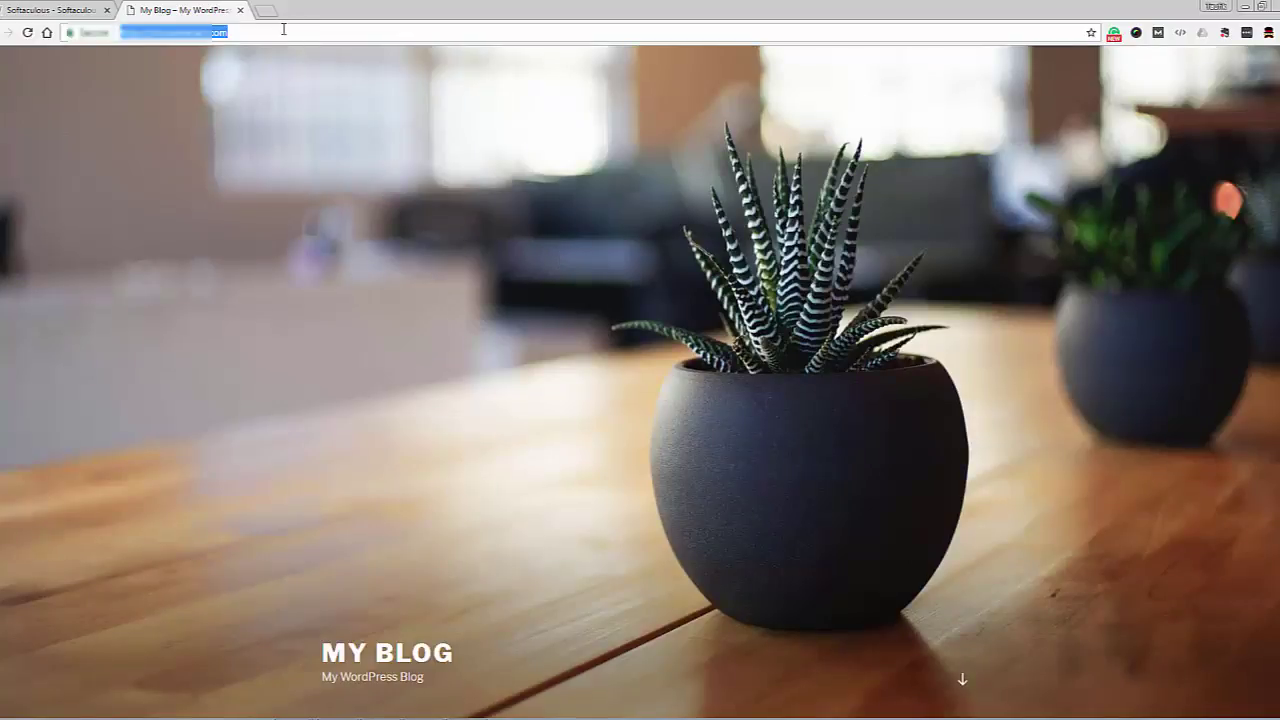
left_click(284, 30)
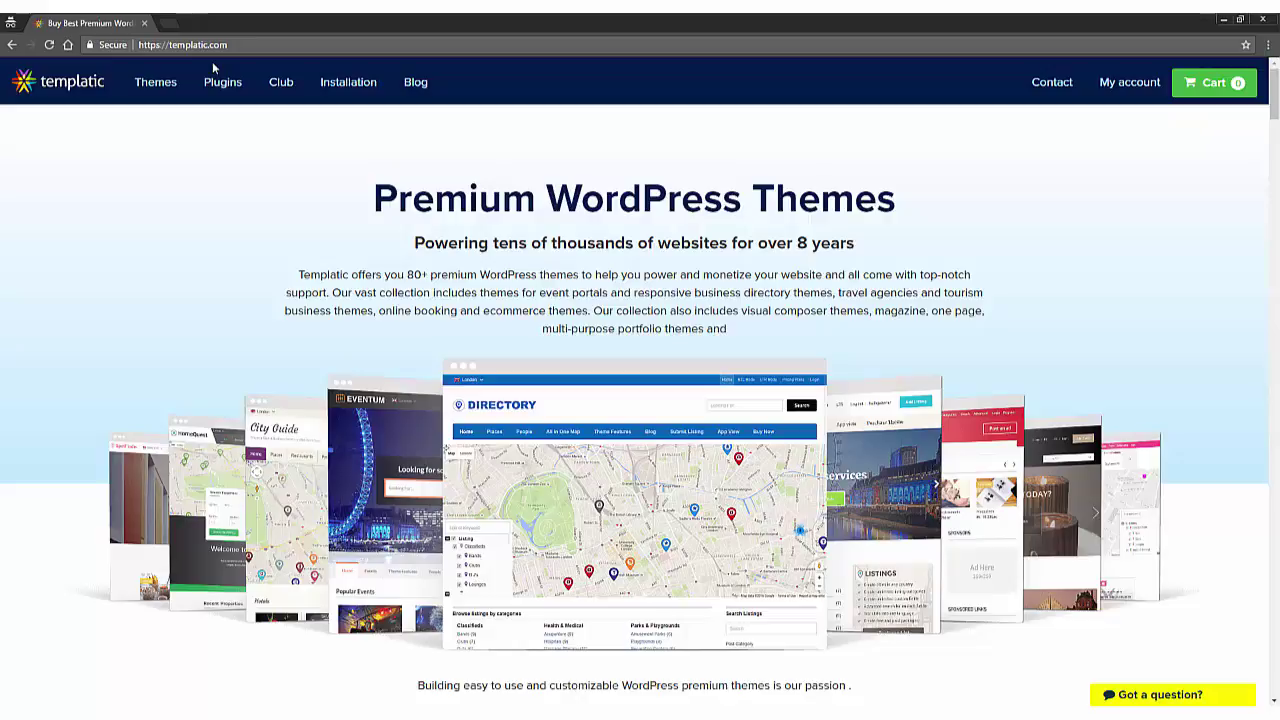
Filter Templatic's themes to Directory and open the Listings theme's details page.
left_click(156, 84)
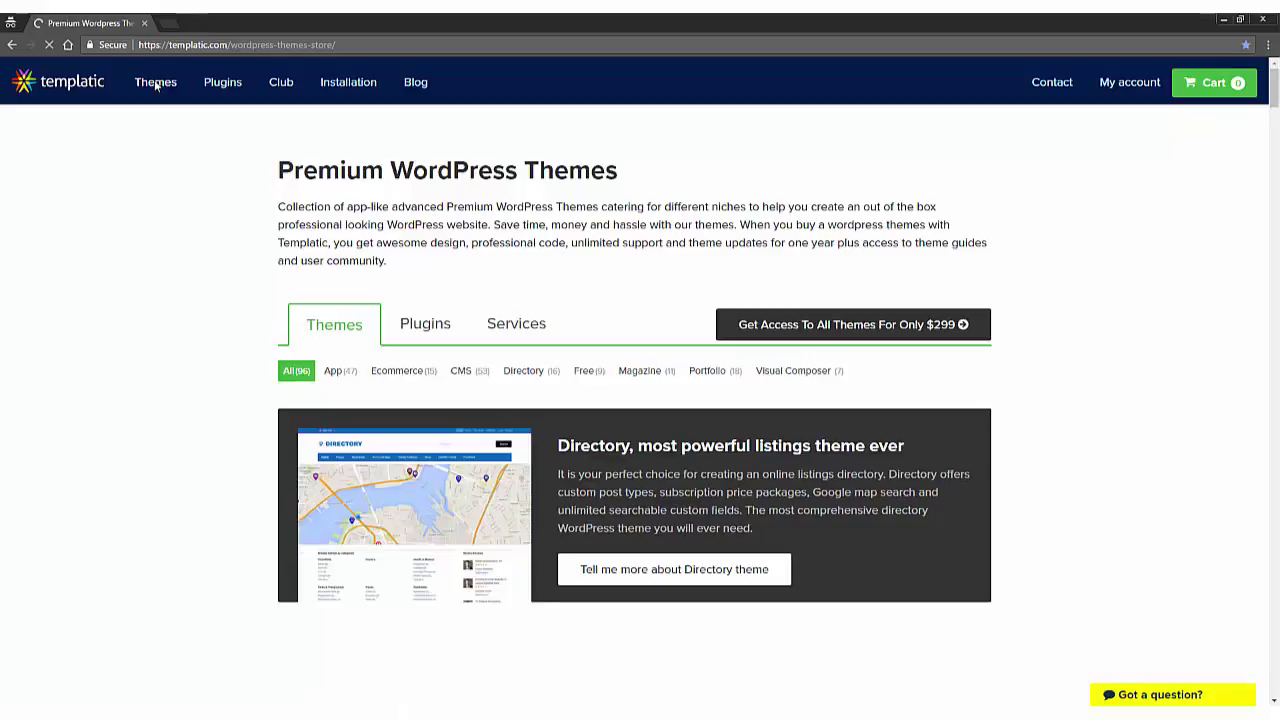
left_click(540, 373)
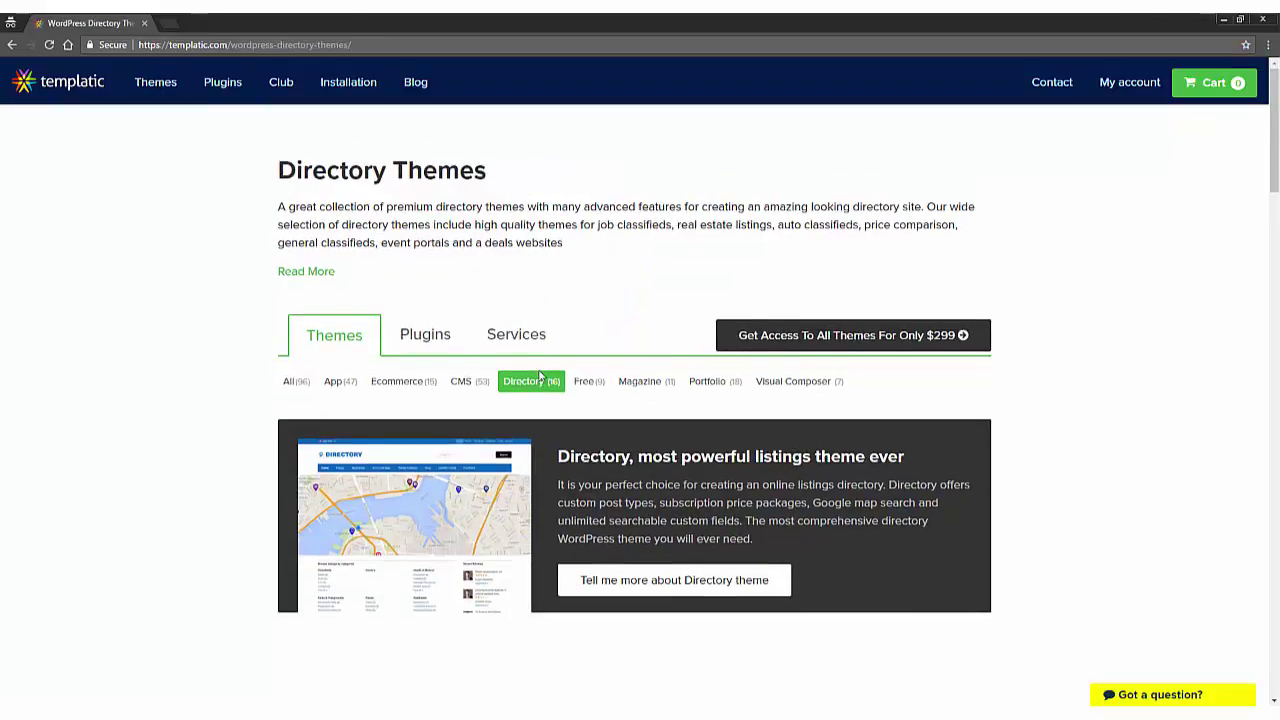
scroll(540, 376, "down", 5)
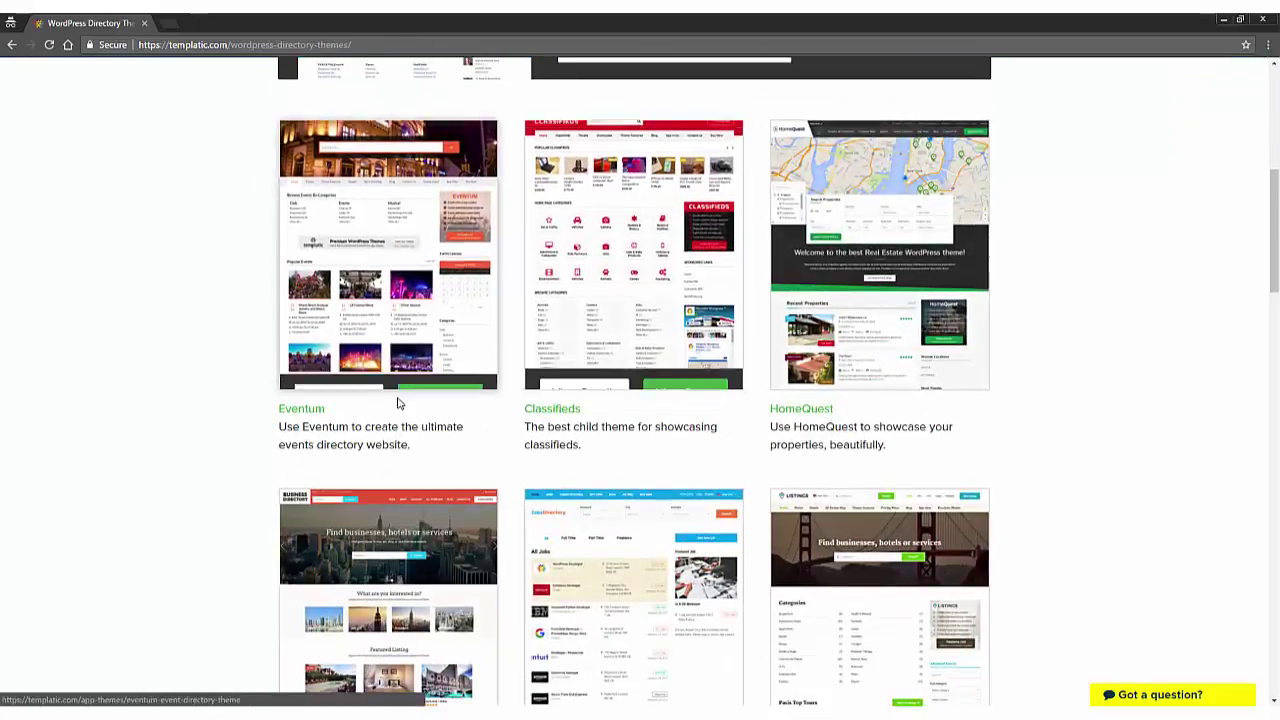
scroll(748, 464, "down", 1)
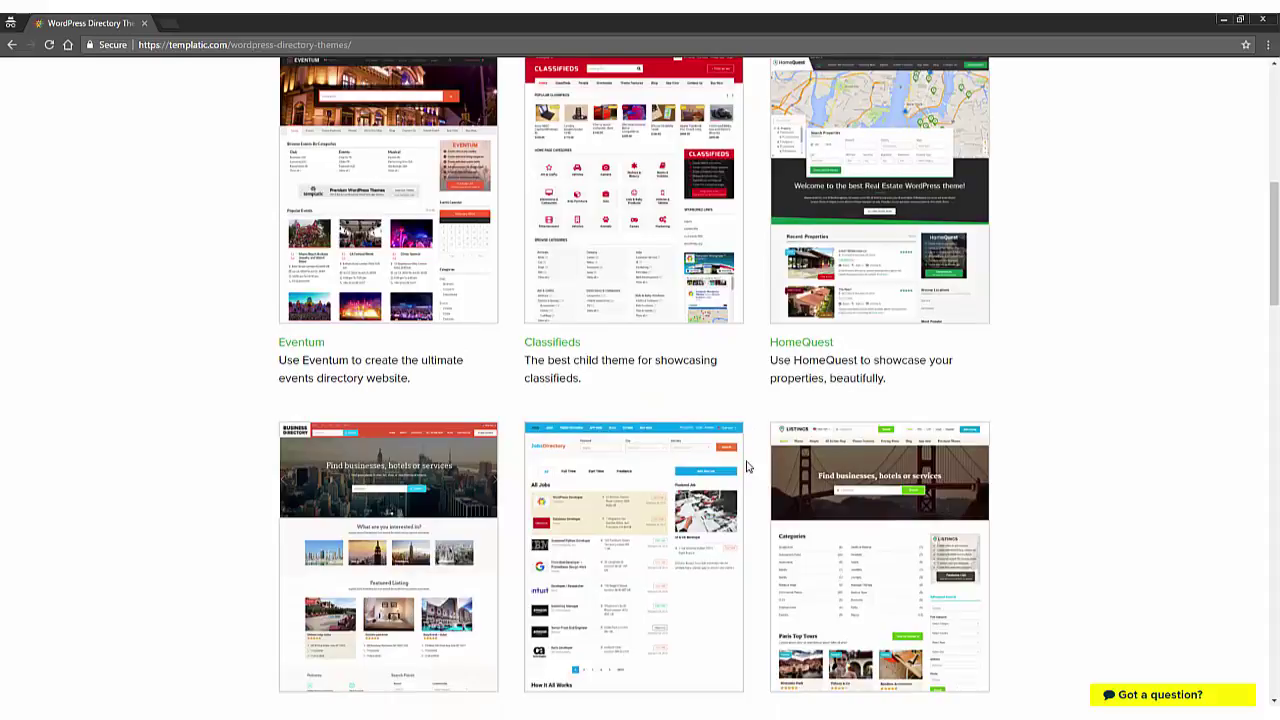
scroll(748, 464, "down", 1)
scroll(748, 464, "down", 1)
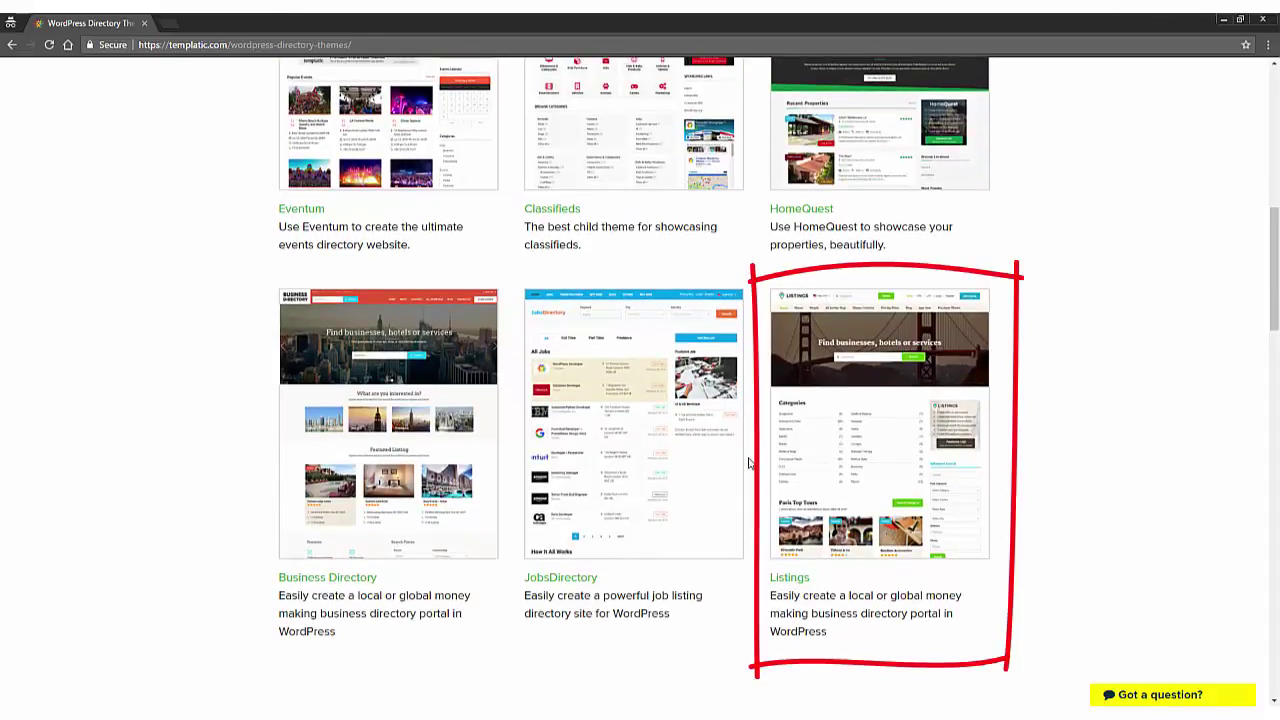
mouse_move(852, 427)
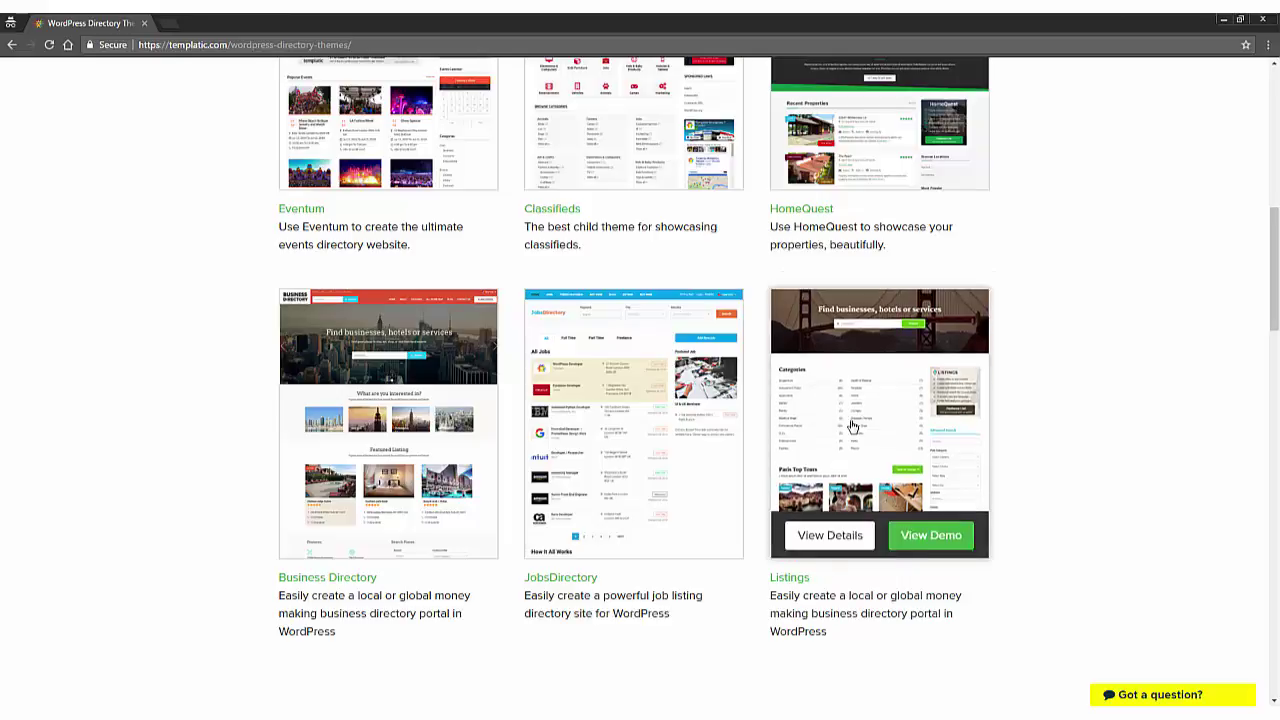
left_click(860, 544)
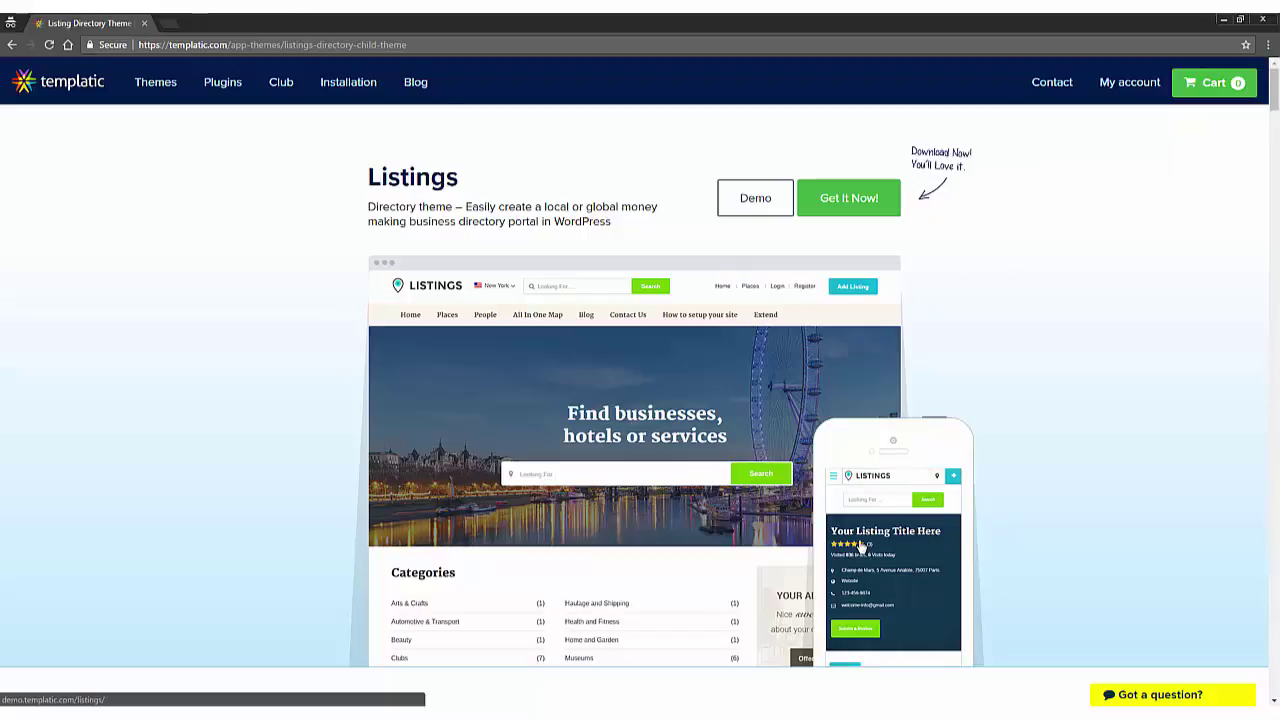
Add the $99 Listings standard license to the cart from the pricing plans.
left_click(835, 208)
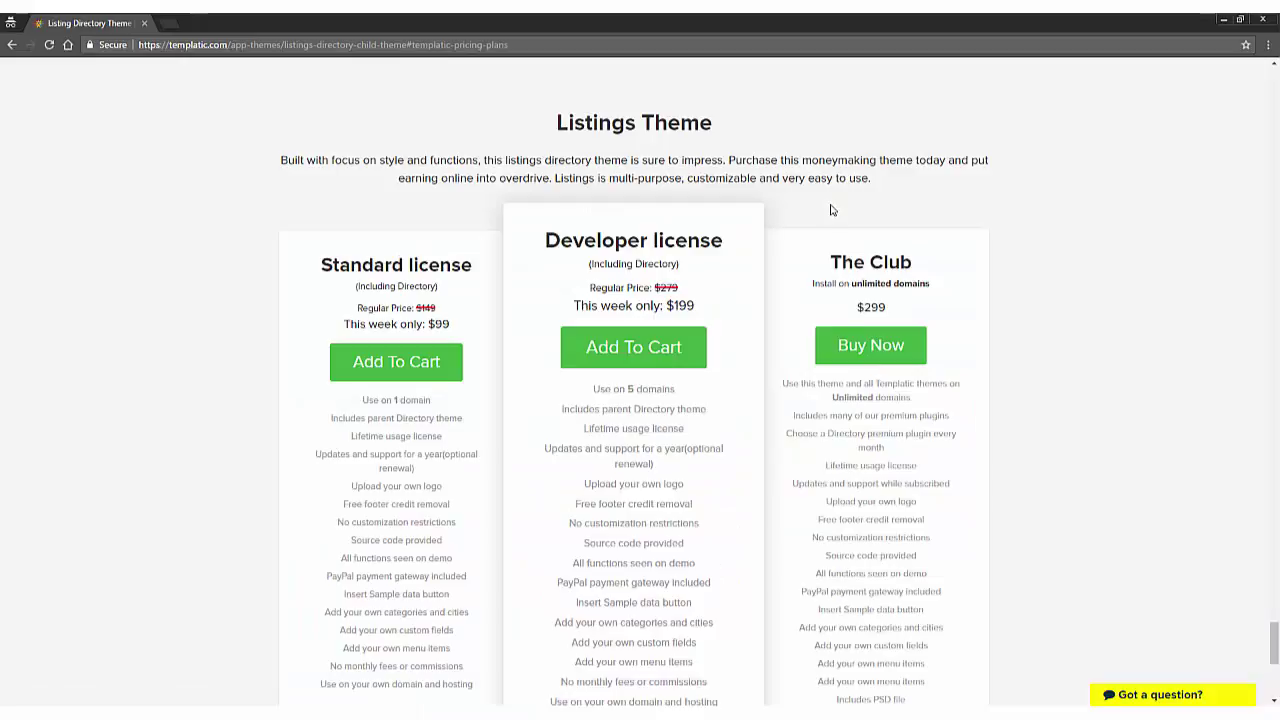
scroll(830, 210, "down", 1)
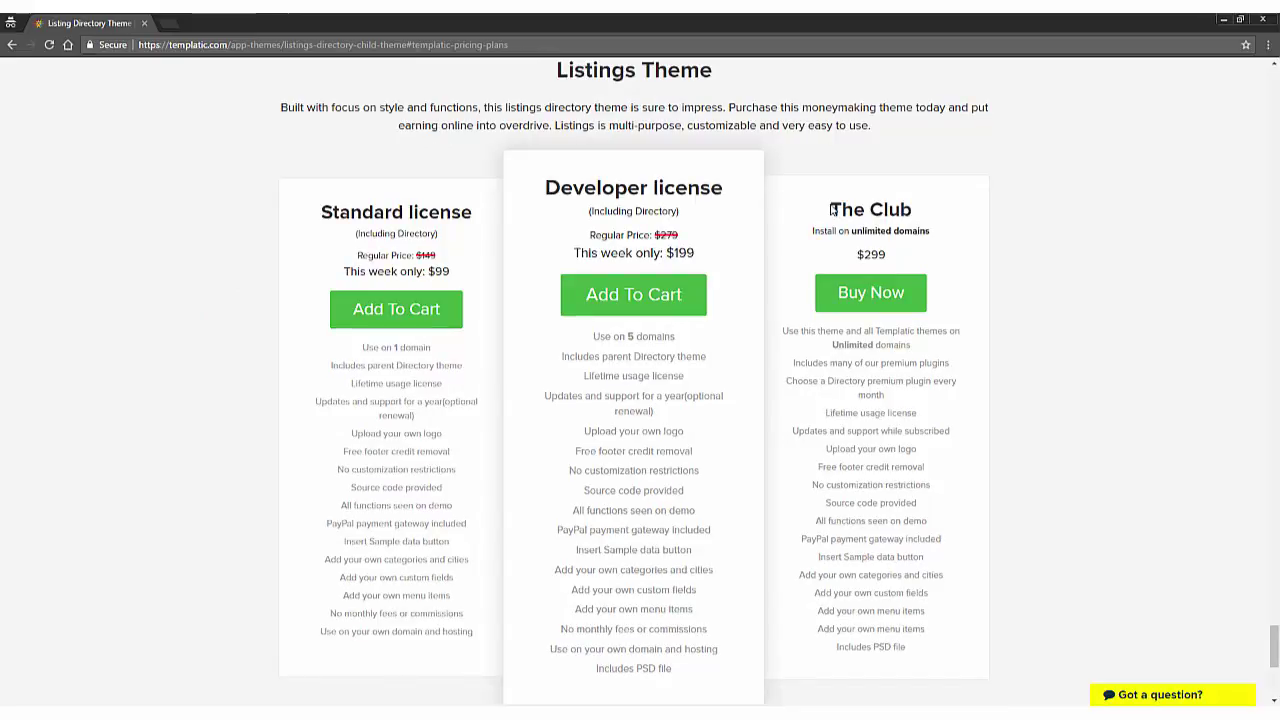
scroll(832, 210, "down", 1)
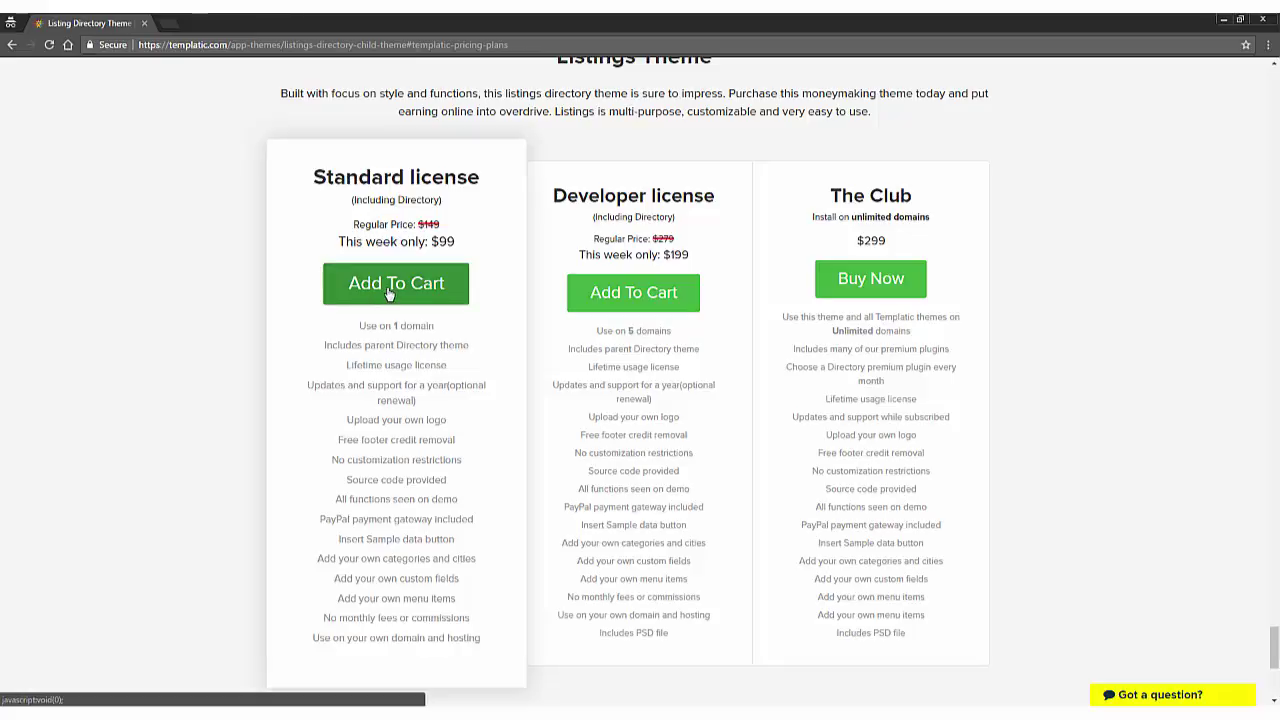
left_click(389, 288)
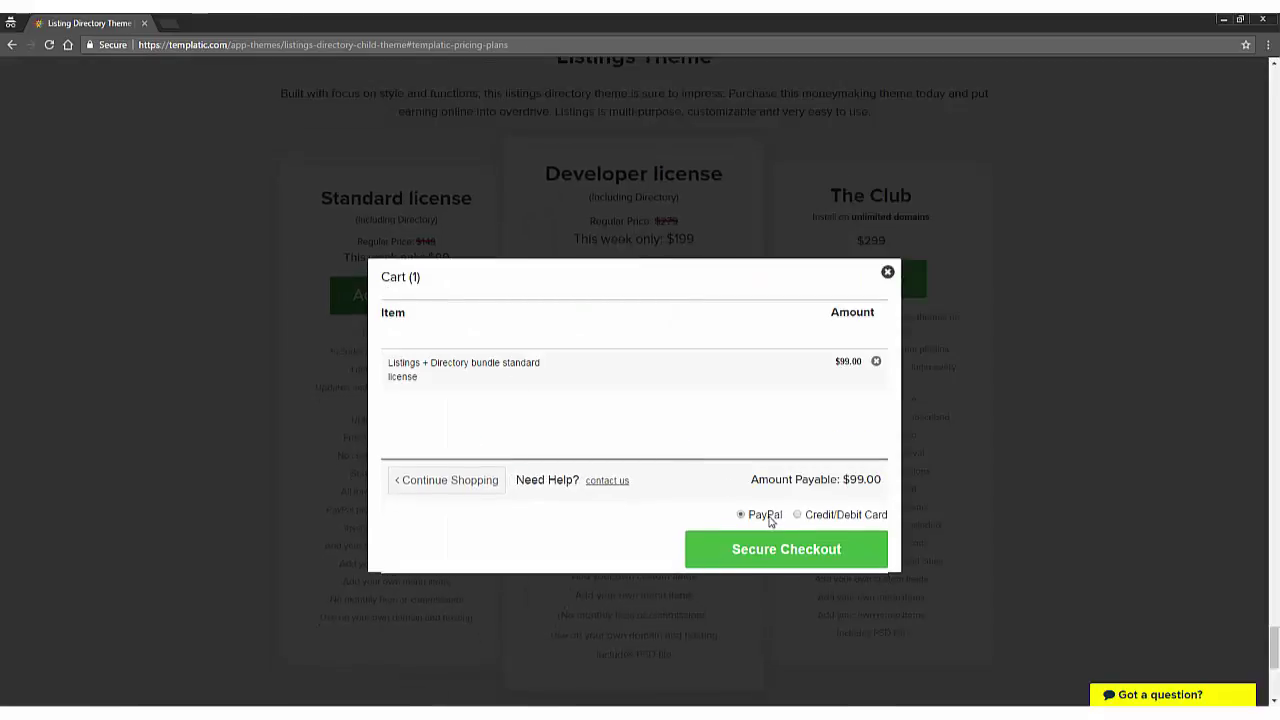
Pick the payment method in the cart popup and proceed to Secure Checkout.
left_click(823, 517)
left_click(770, 518)
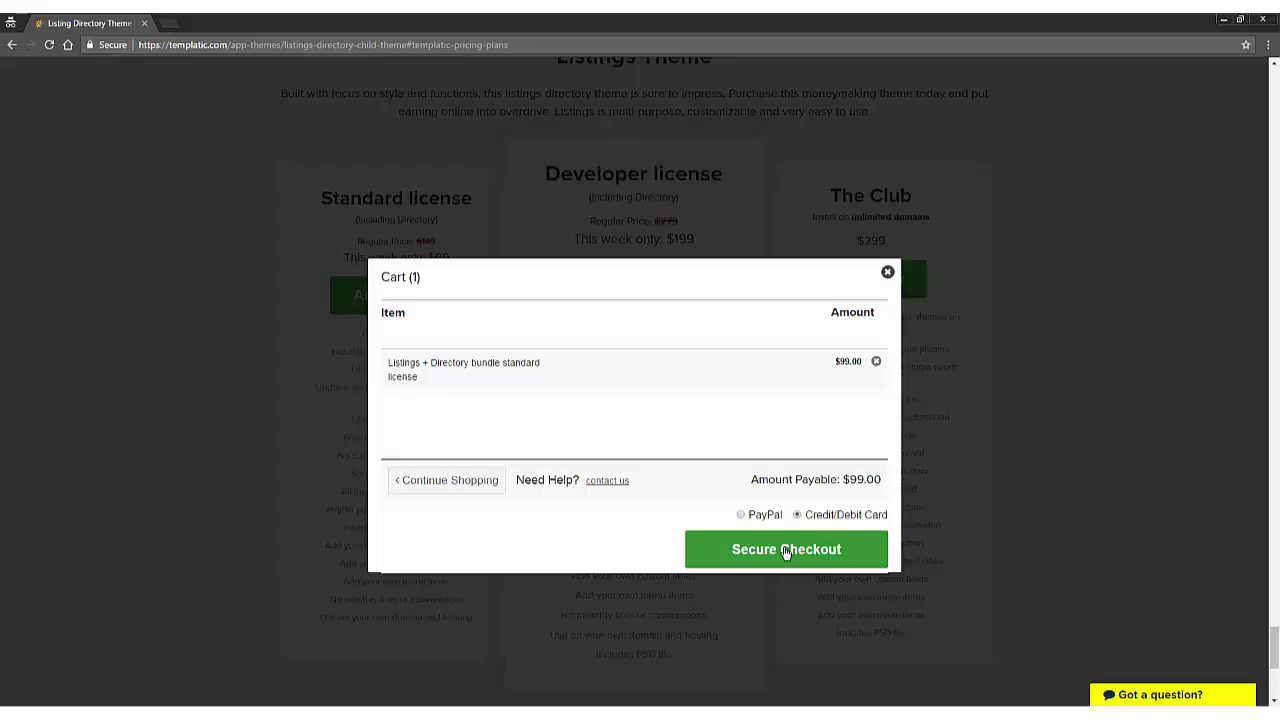
left_click(786, 550)
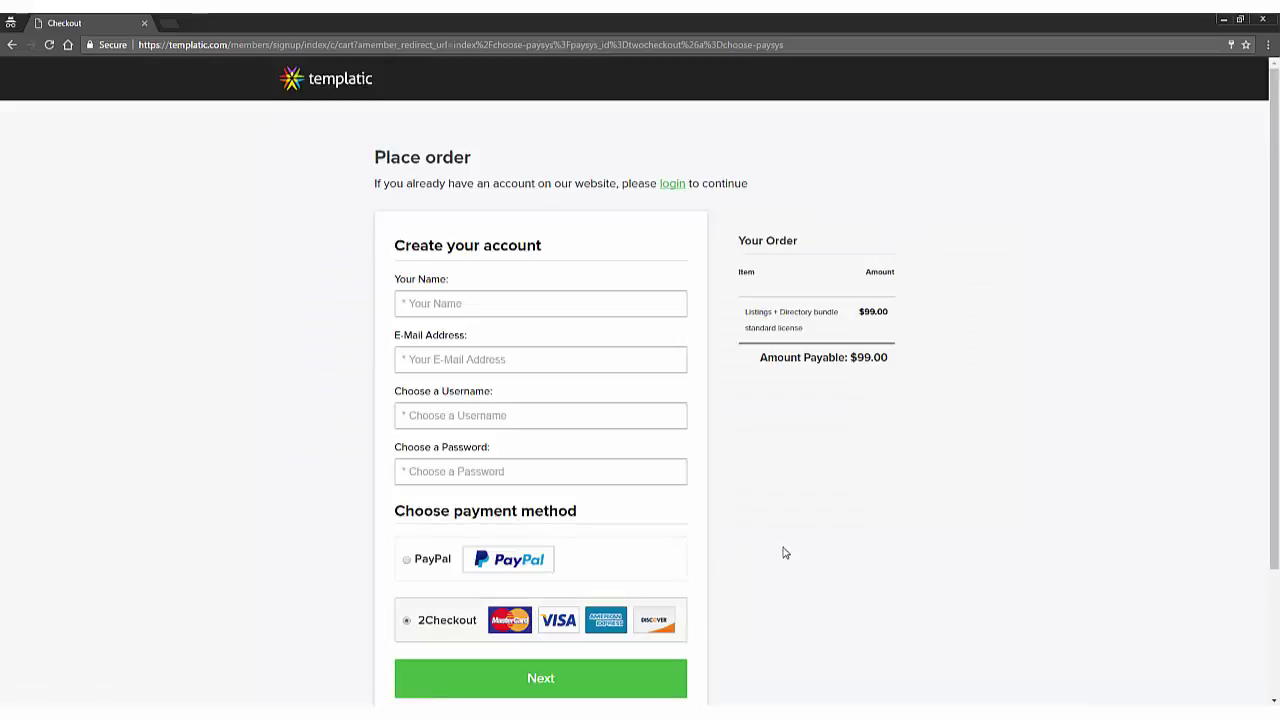
Create the Templatic account with a name, e-mail address, username and password.
left_click(400, 303)
type("martin")
key("Tab")
left_click(396, 419)
left_click(491, 471)
type("**********")
scroll(491, 469, "down", 3)
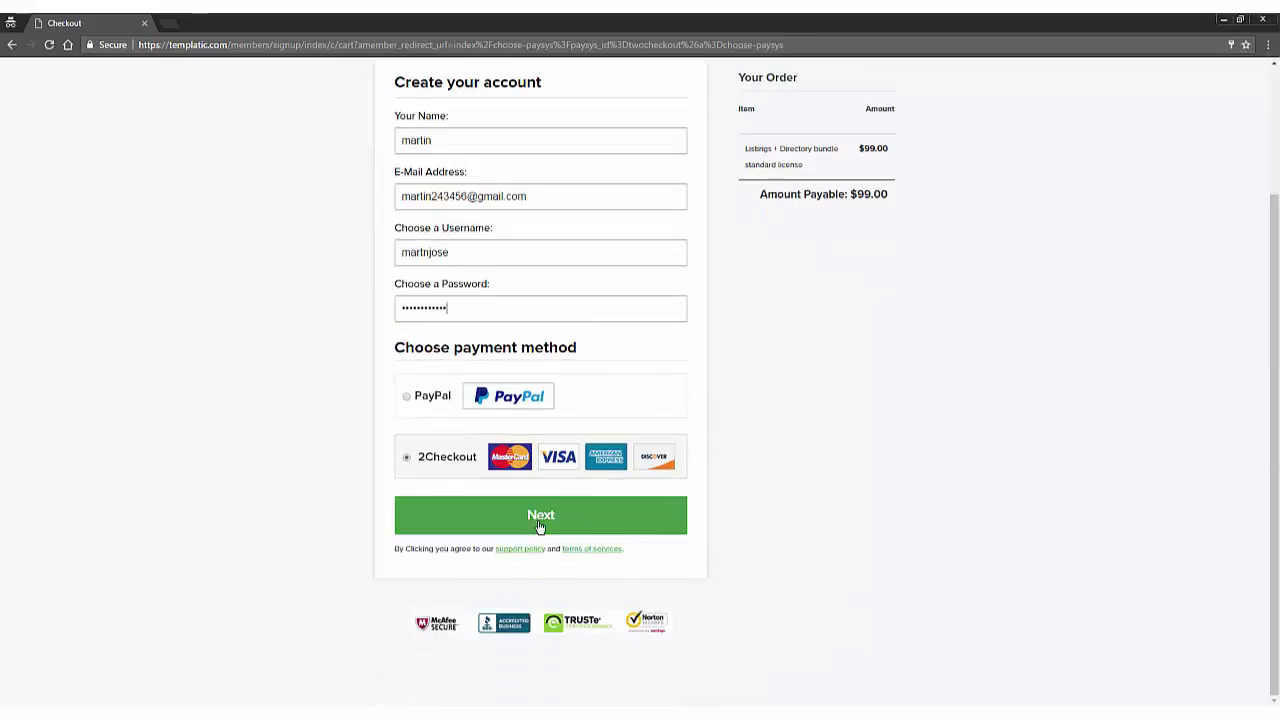
left_click(537, 526)
Fill in the 2Checkout billing address (country, city, postal code, state) and submit it.
left_click(528, 320)
left_click(470, 414)
type("India")
key("Tab")
scroll(470, 460, "down", 3)
left_click(401, 263)
type("Surat")
key("Tab")
type("395009")
key("Tab")
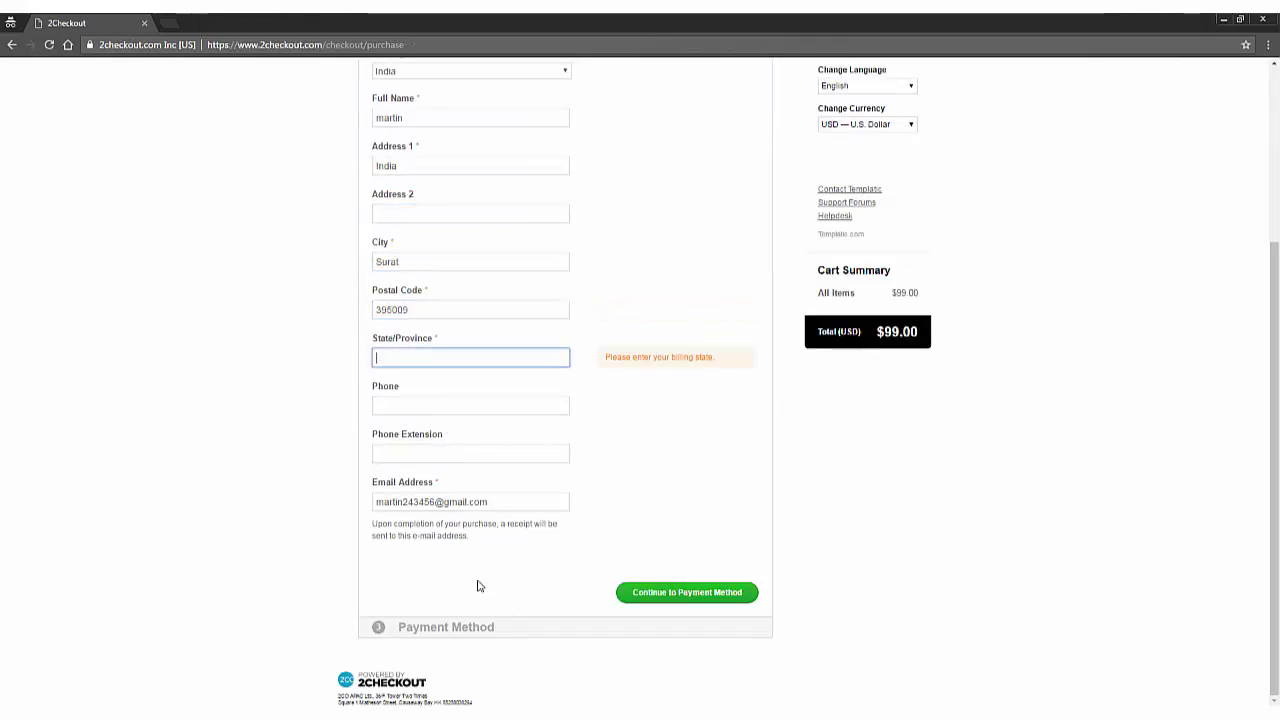
left_click(424, 357)
type("Gujarat")
key("Return")
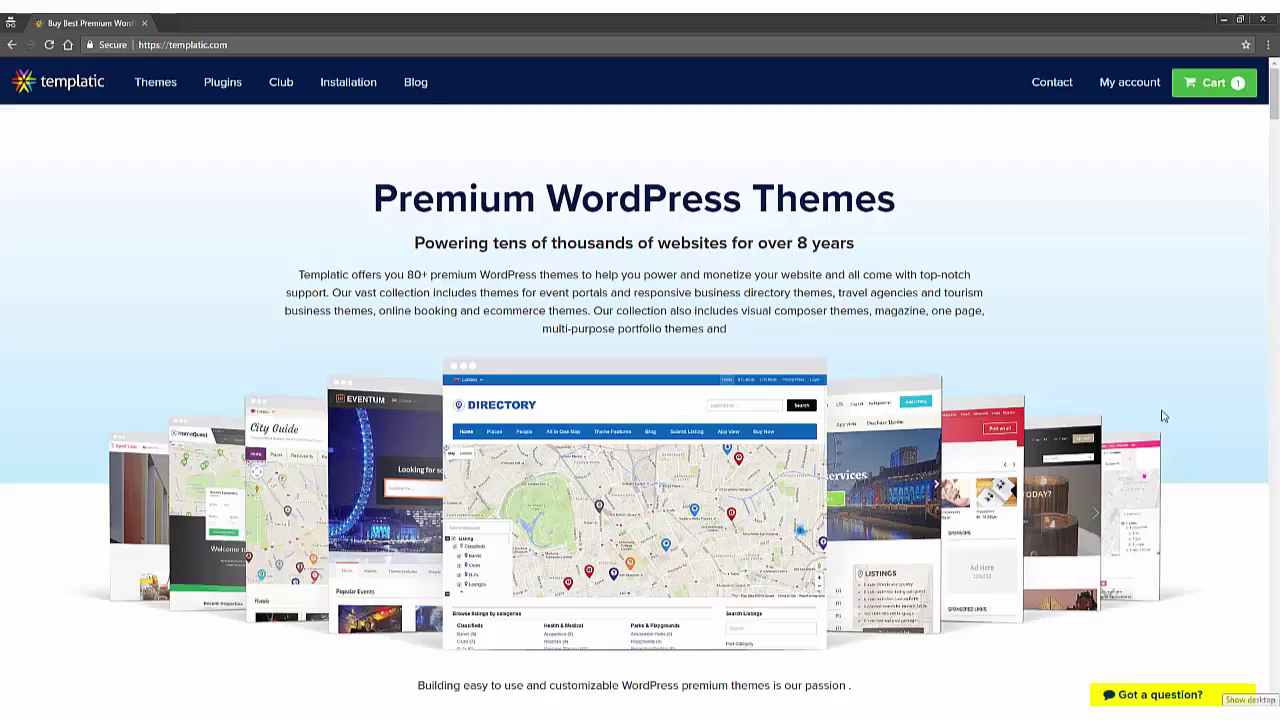
Log into the Templatic member area with the account password.
left_click(1120, 90)
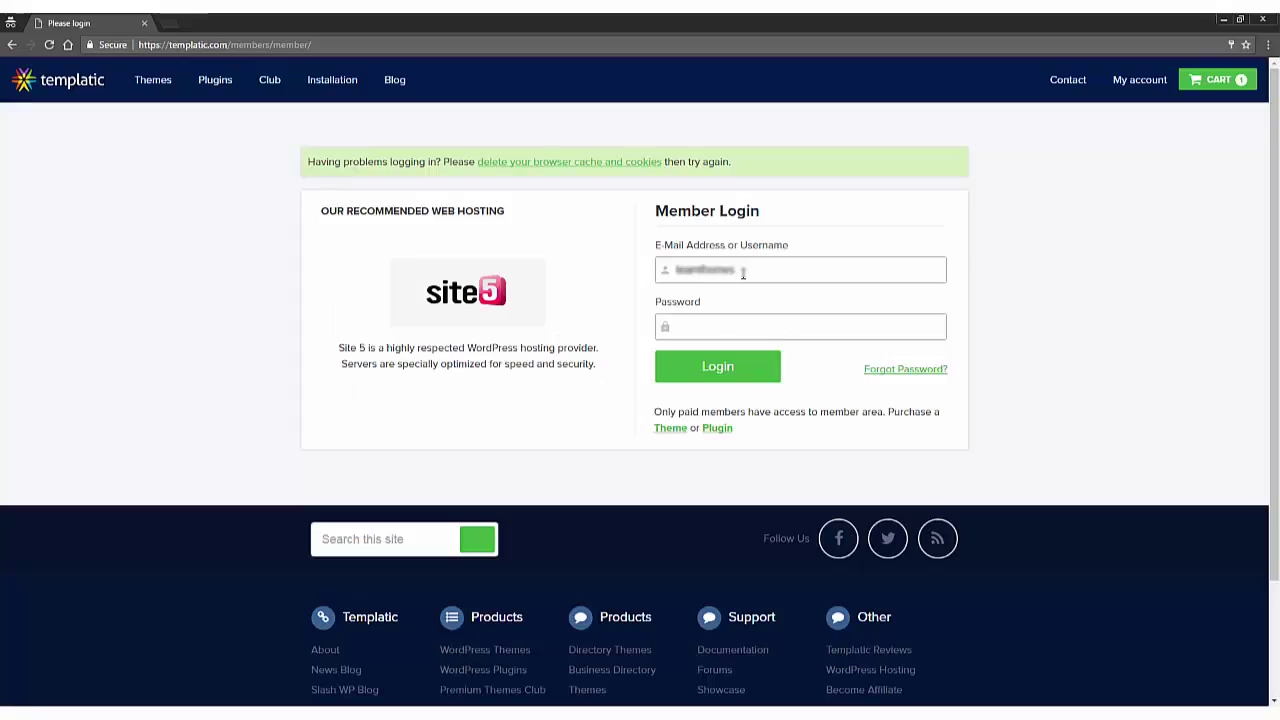
left_click(714, 317)
type("*********")
left_click(712, 368)
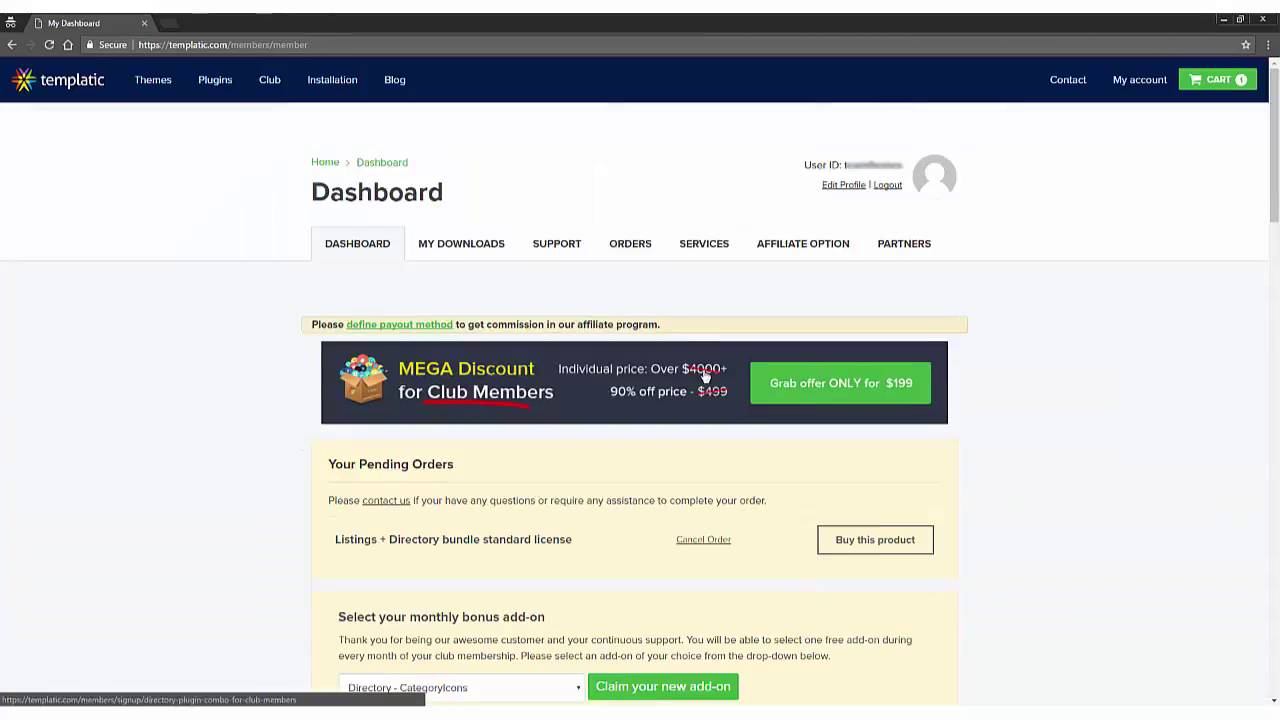
Download Listings-EasyInstall.zip from My Downloads.
left_click(435, 253)
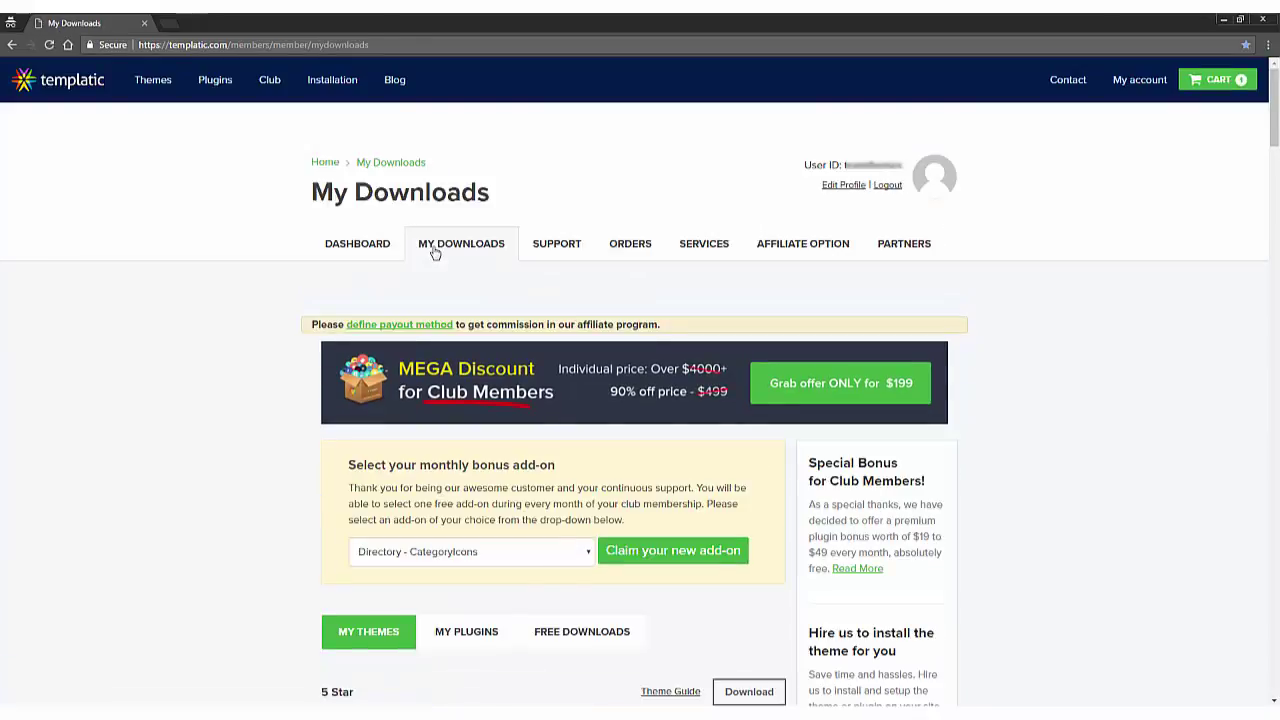
scroll(1045, 363, "down", 20)
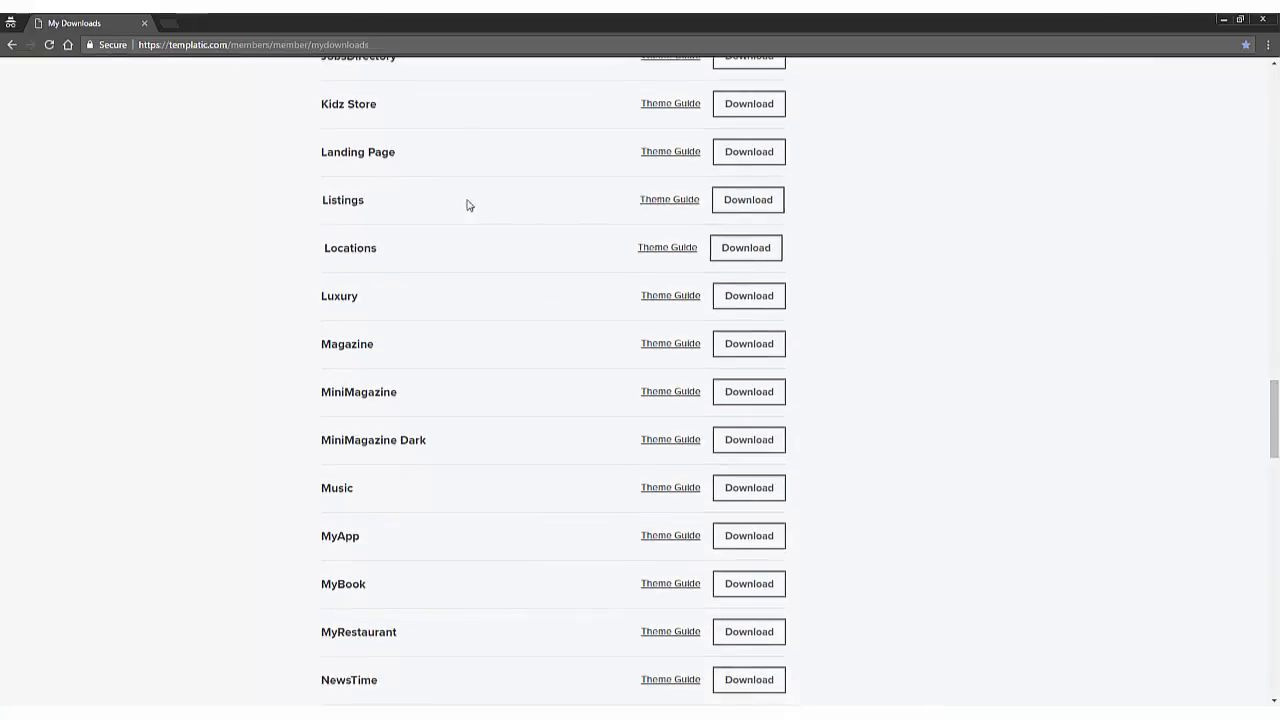
left_click(748, 208)
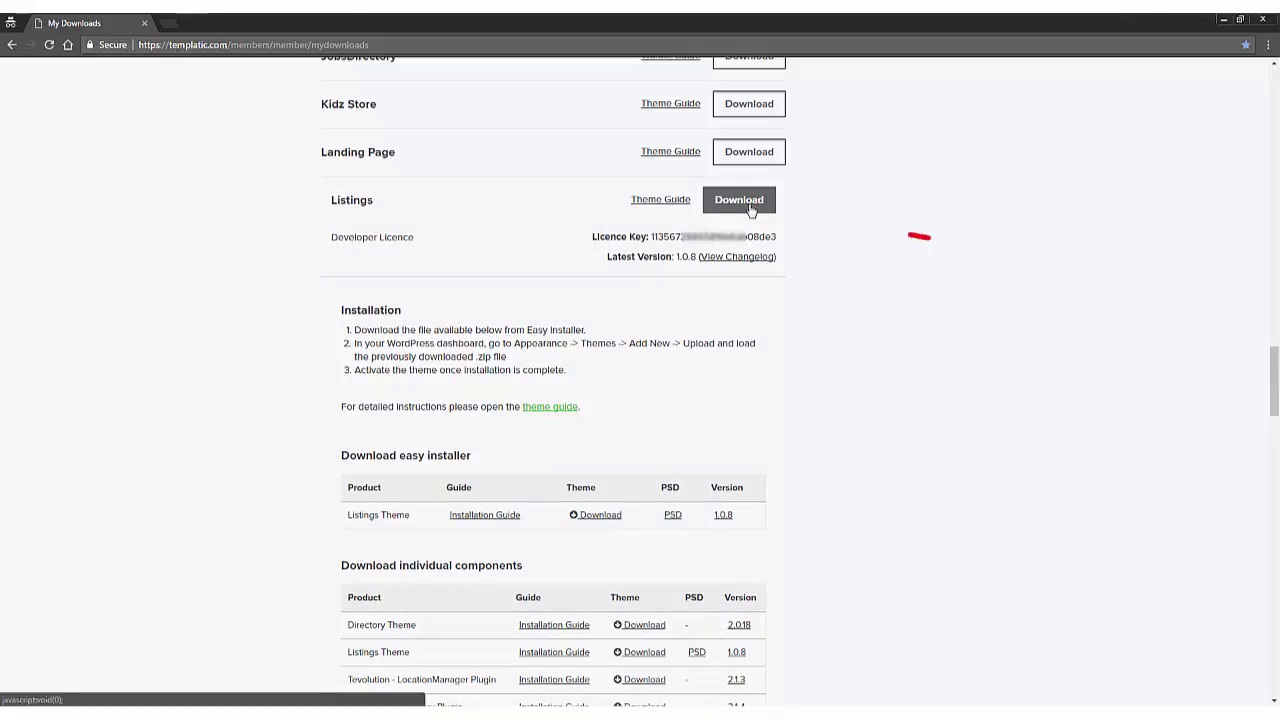
left_click(601, 515)
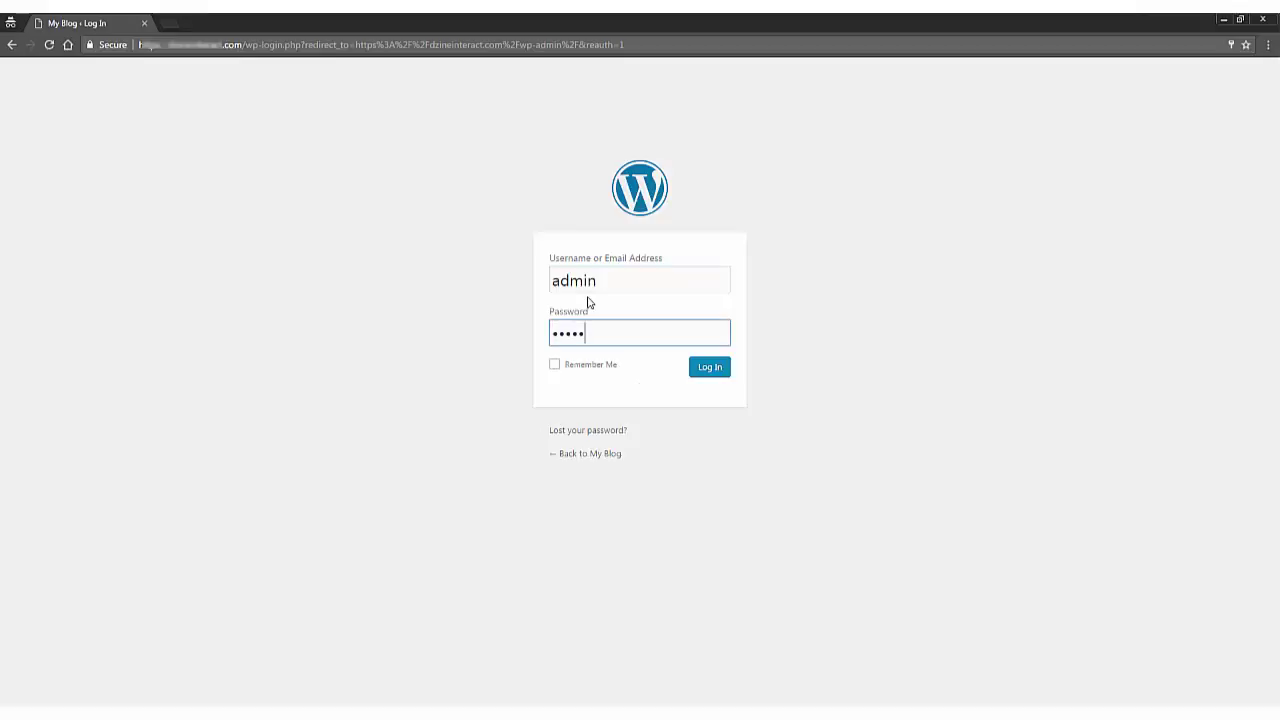
Sign in to the WordPress admin by submitting the admin password on wp-login.
type("••••••••••")
key("Return")
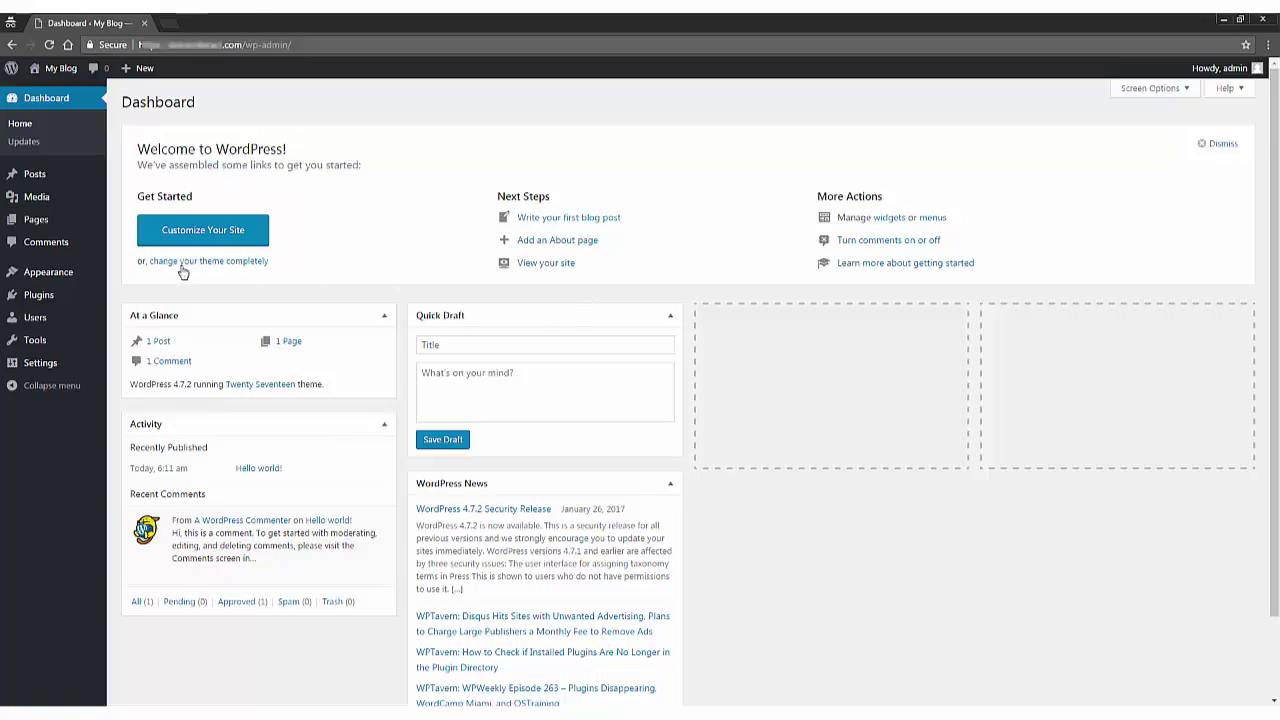
Upload Listings-EasyInstall.zip through Themes > Add New > Upload Theme and install it.
mouse_move(90, 272)
left_click(129, 276)
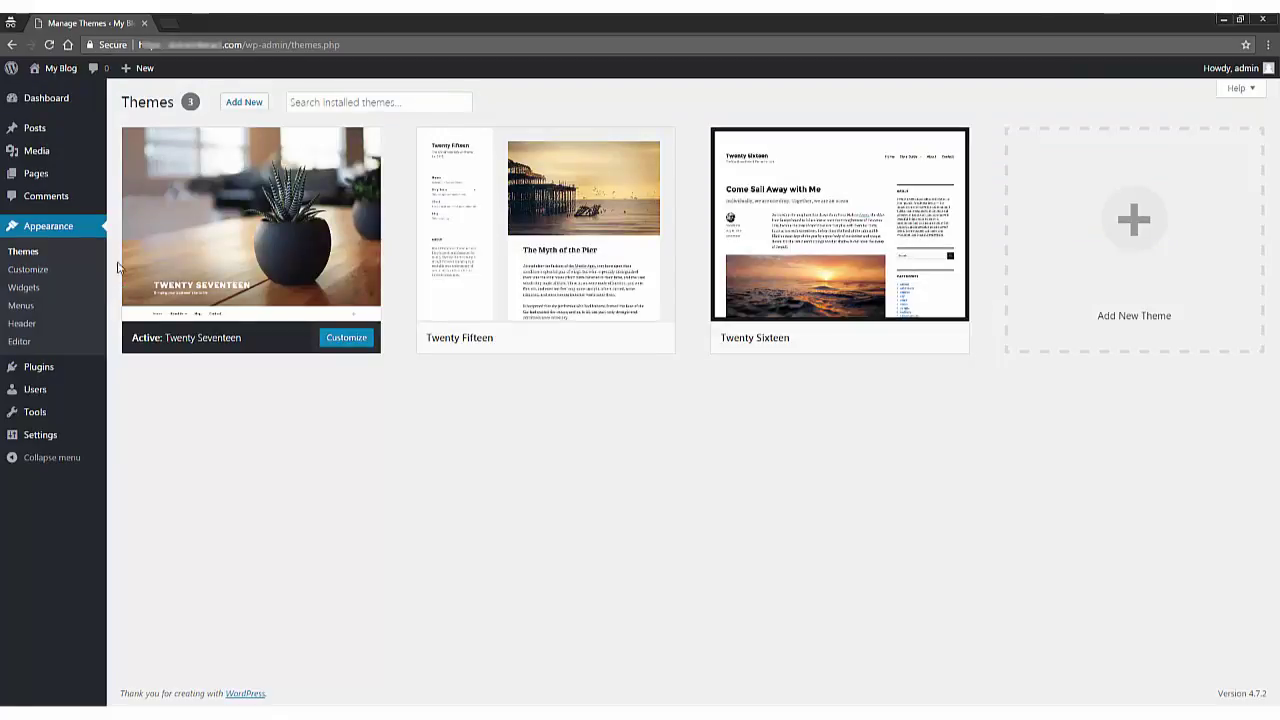
left_click(245, 108)
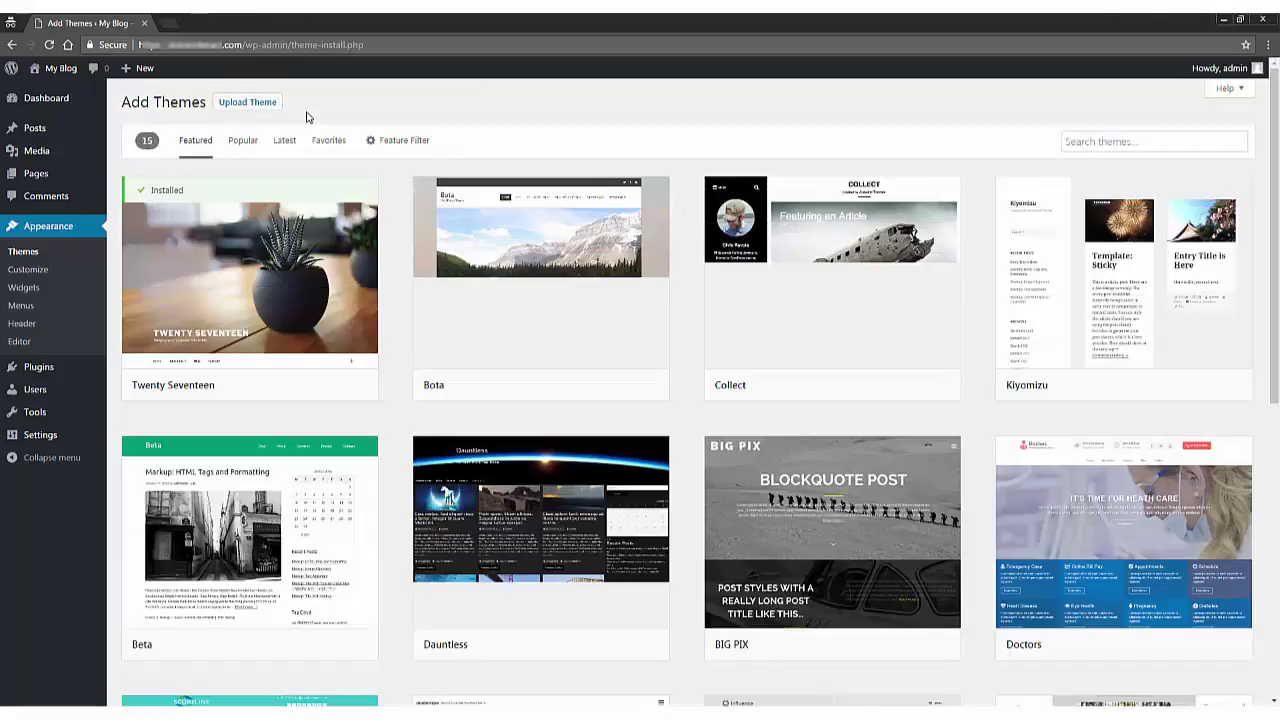
left_click(267, 107)
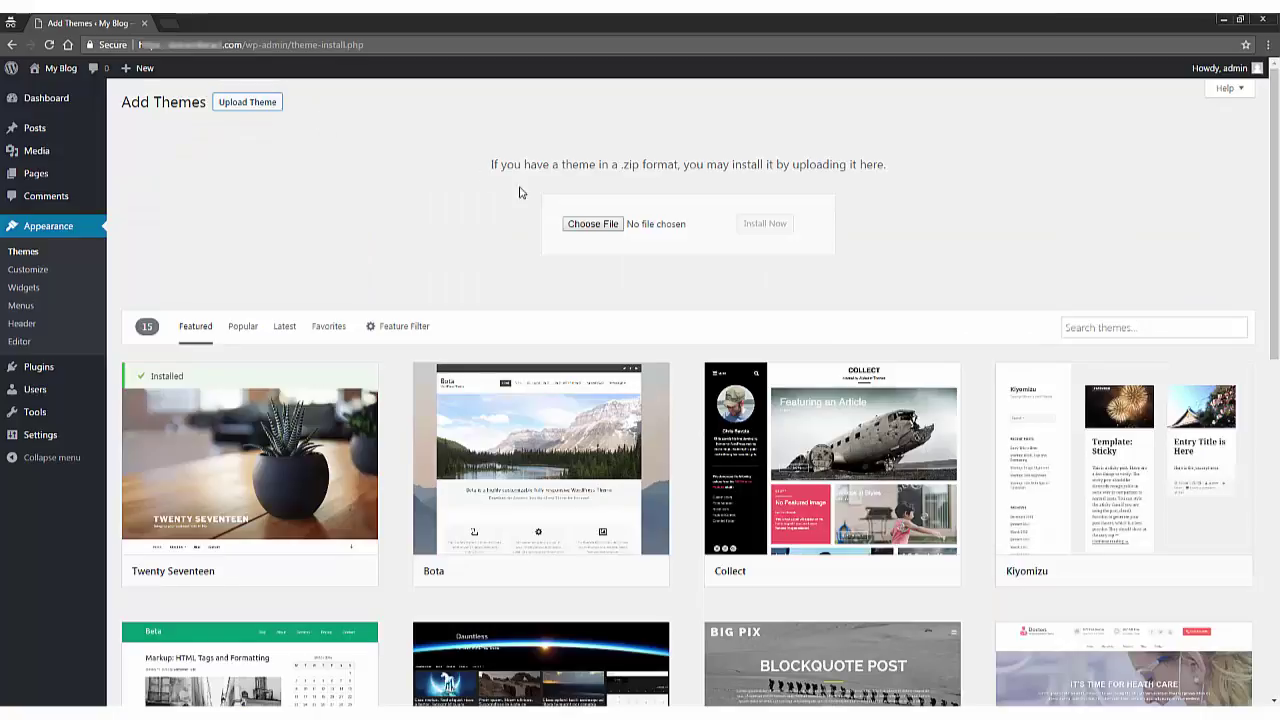
left_click(590, 226)
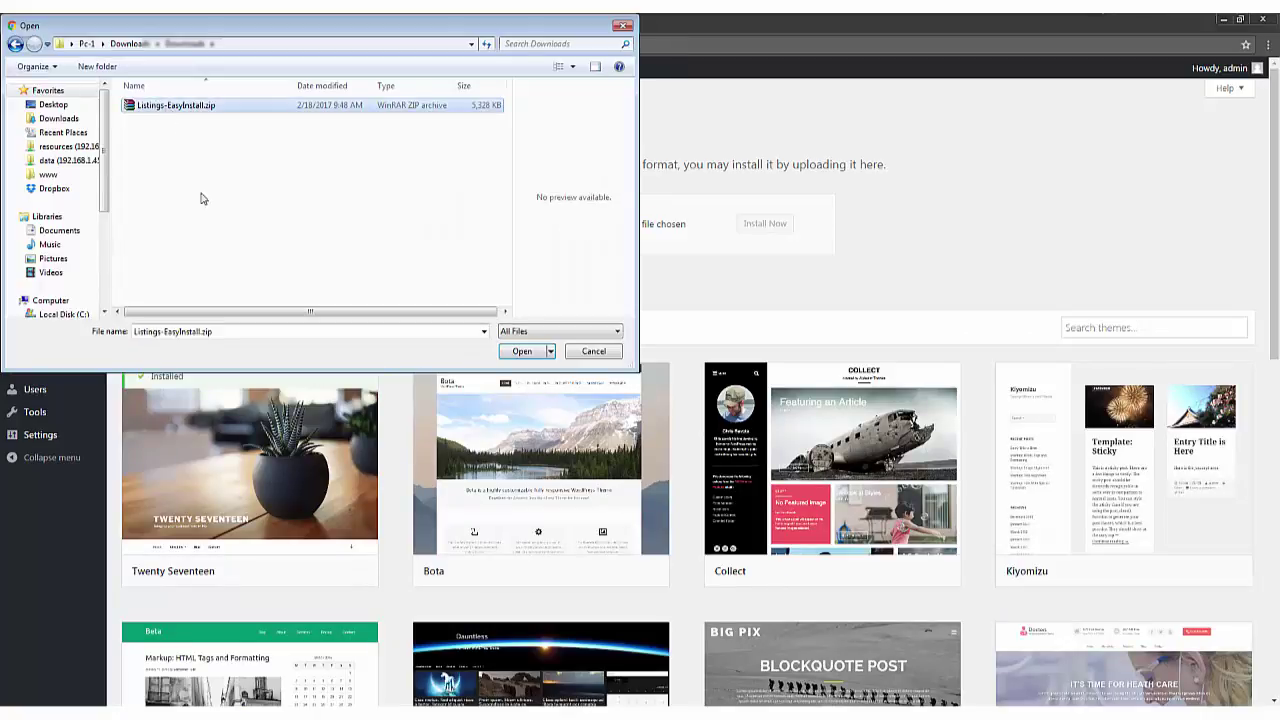
left_click(522, 352)
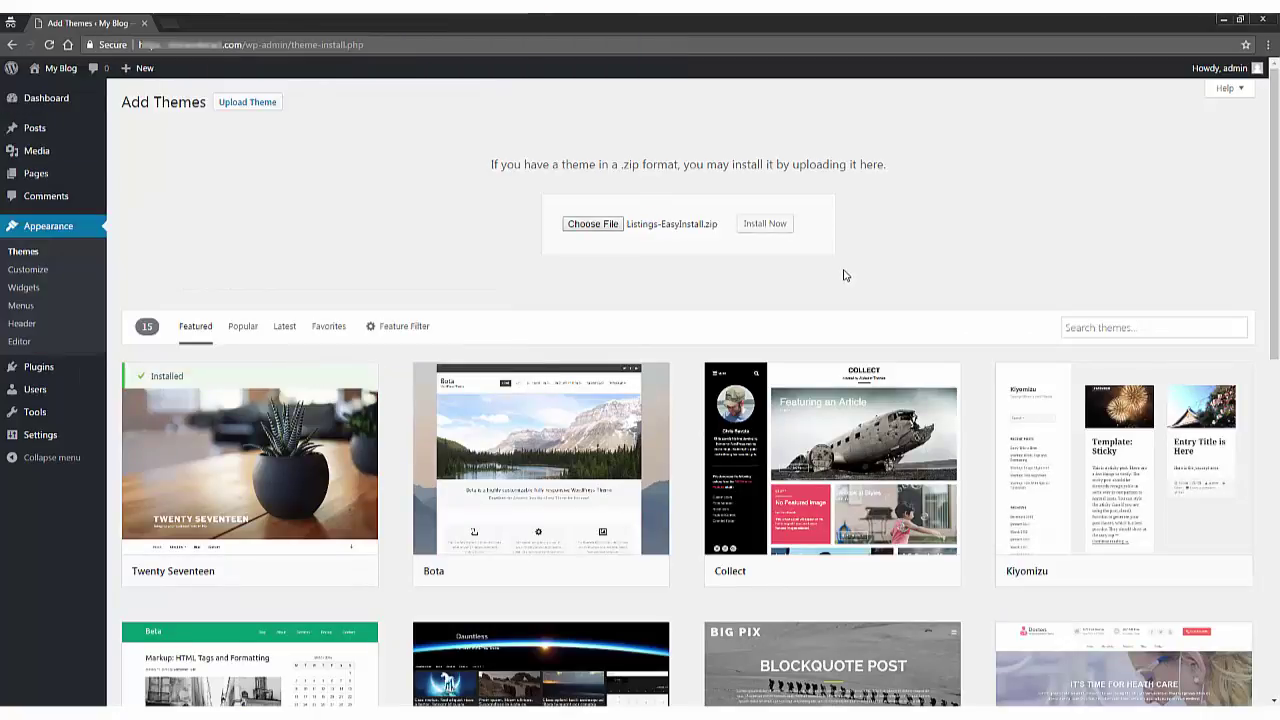
left_click(778, 226)
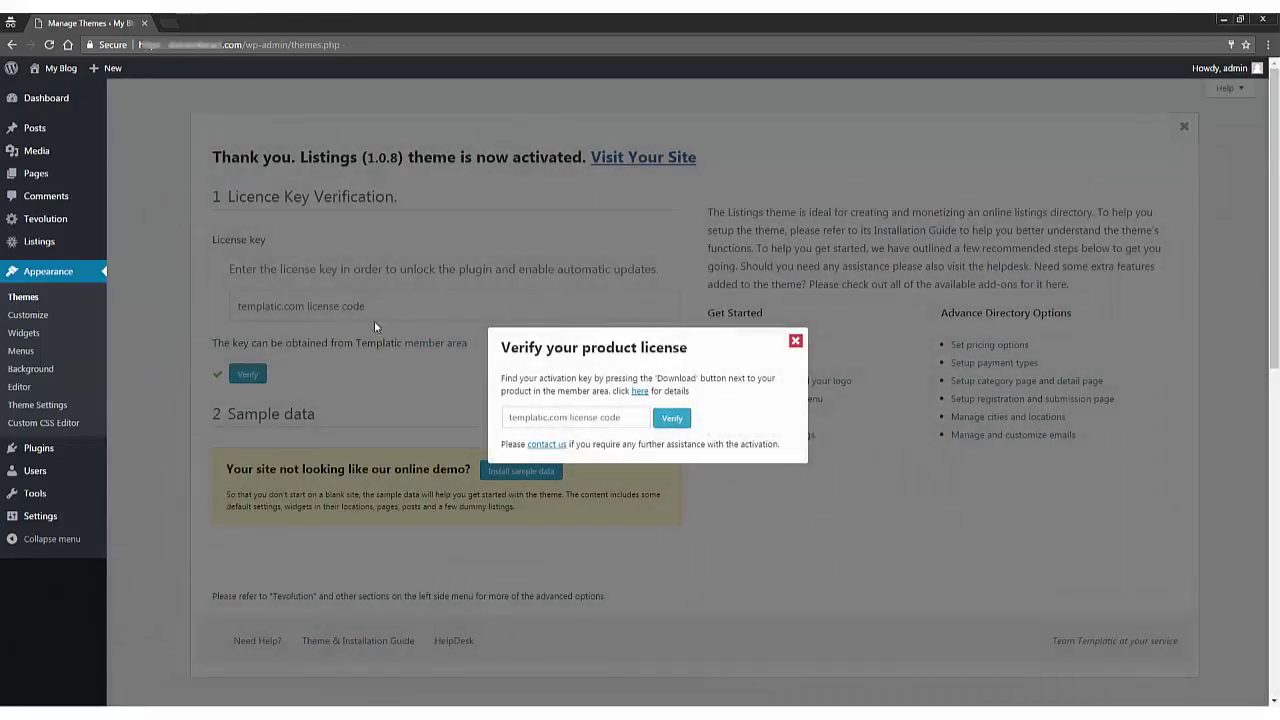
Close the Verify your product license popup and dismiss the browser's password suggestion on the key field.
left_click(553, 419)
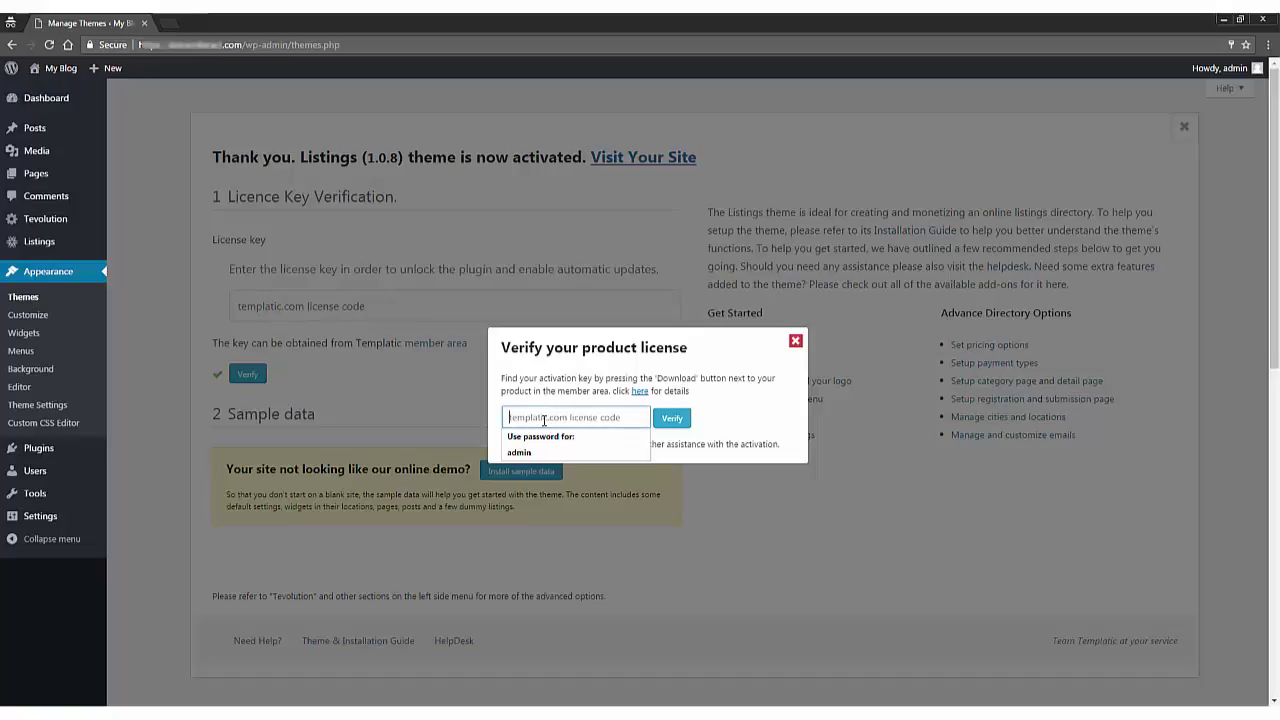
left_click(759, 506)
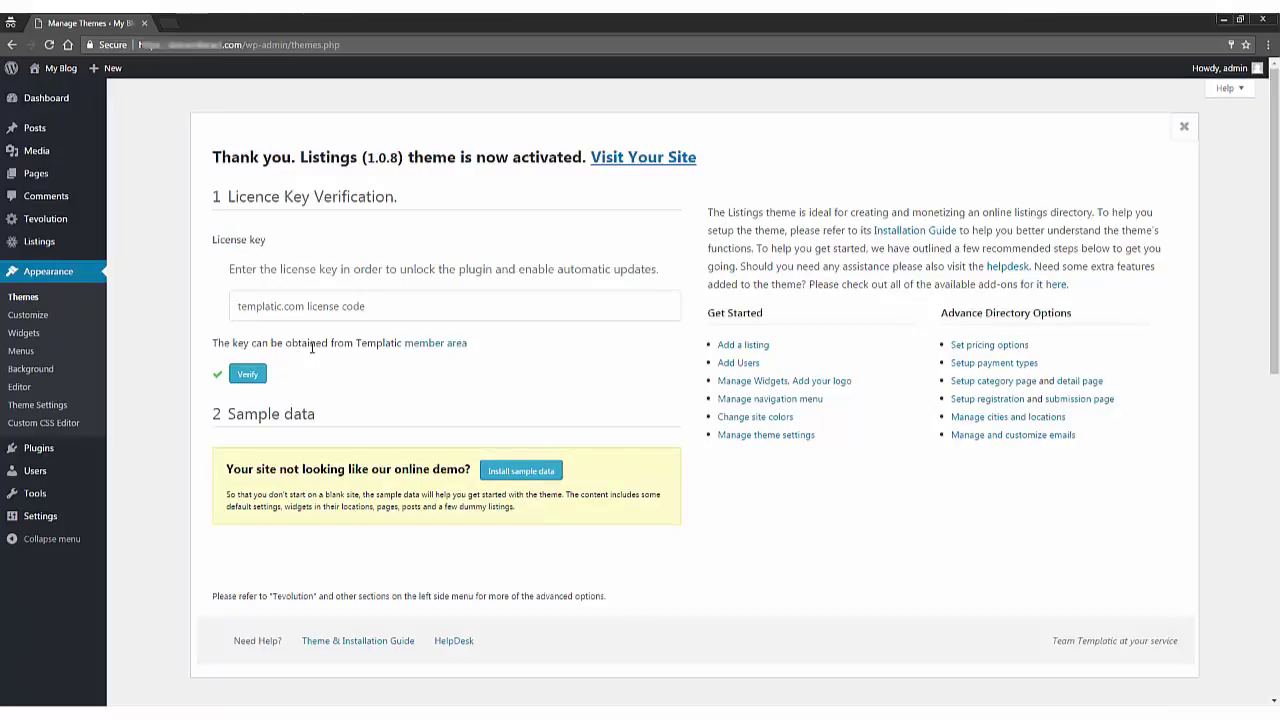
left_click(268, 305)
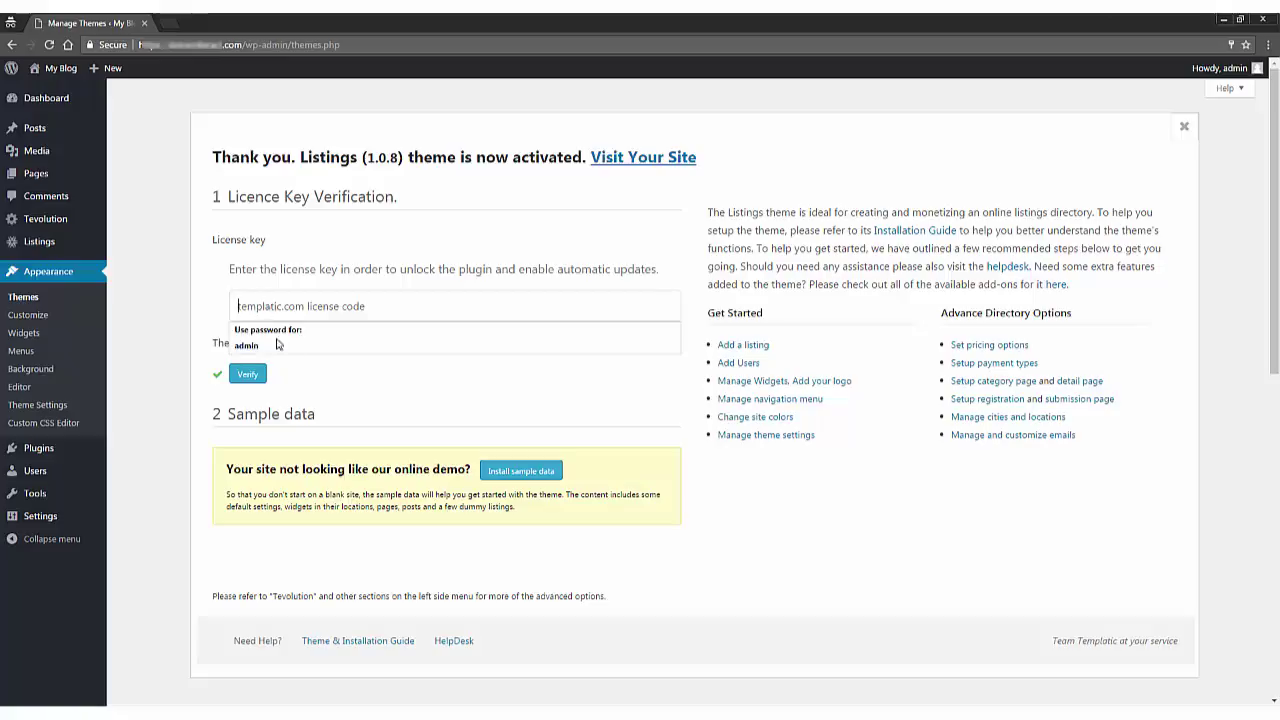
key("Escape")
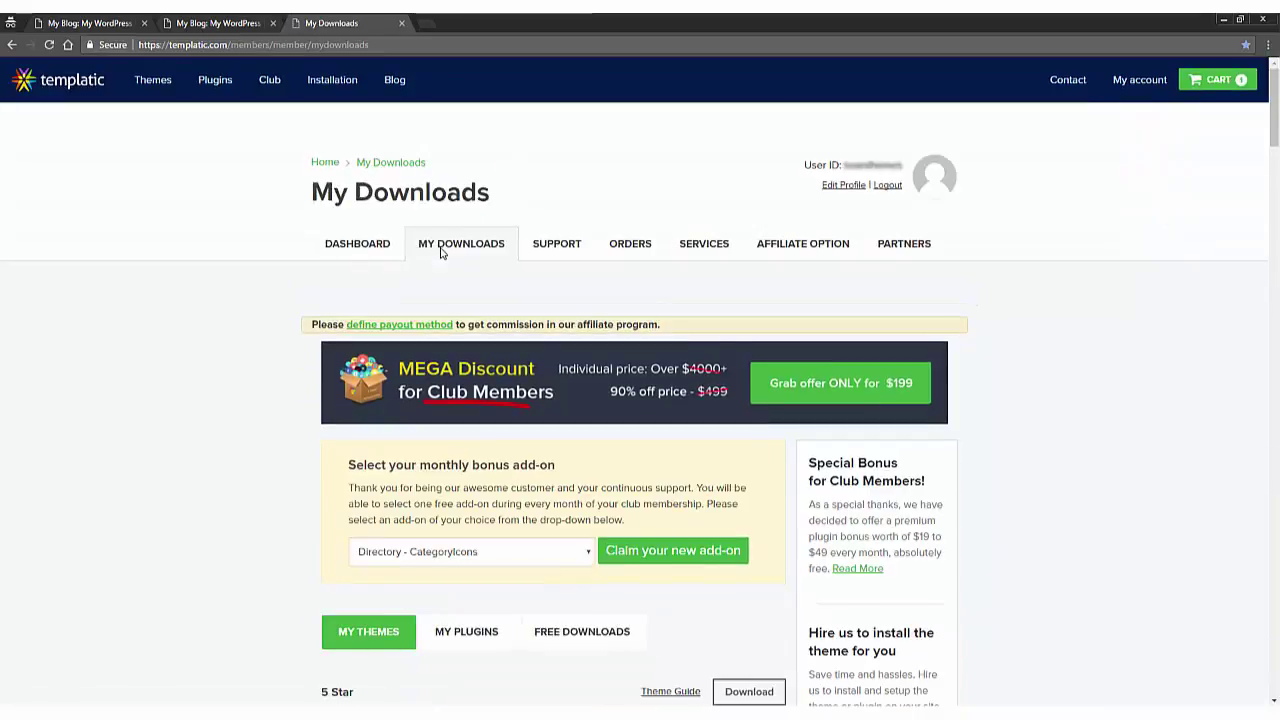
Reveal the Listings Developer Licence key in My Downloads and copy it.
scroll(441, 253, "down", 15)
left_click(765, 80)
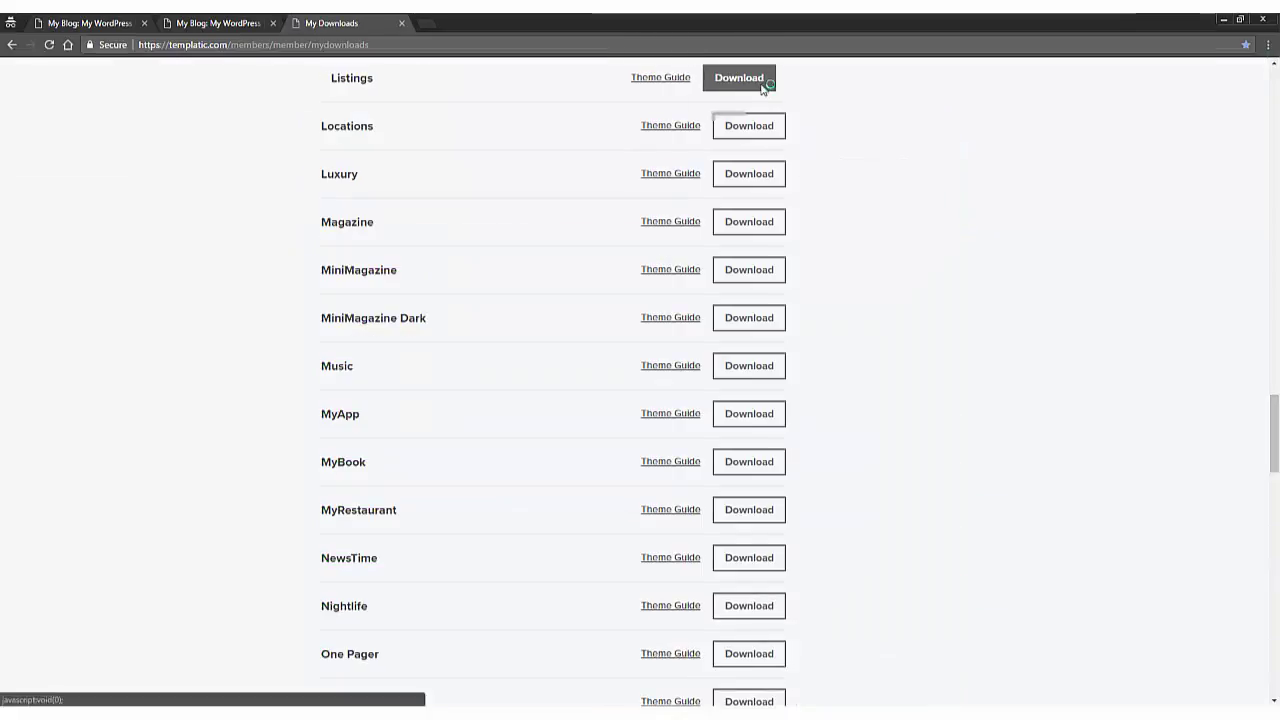
left_click_drag(651, 115, 781, 116)
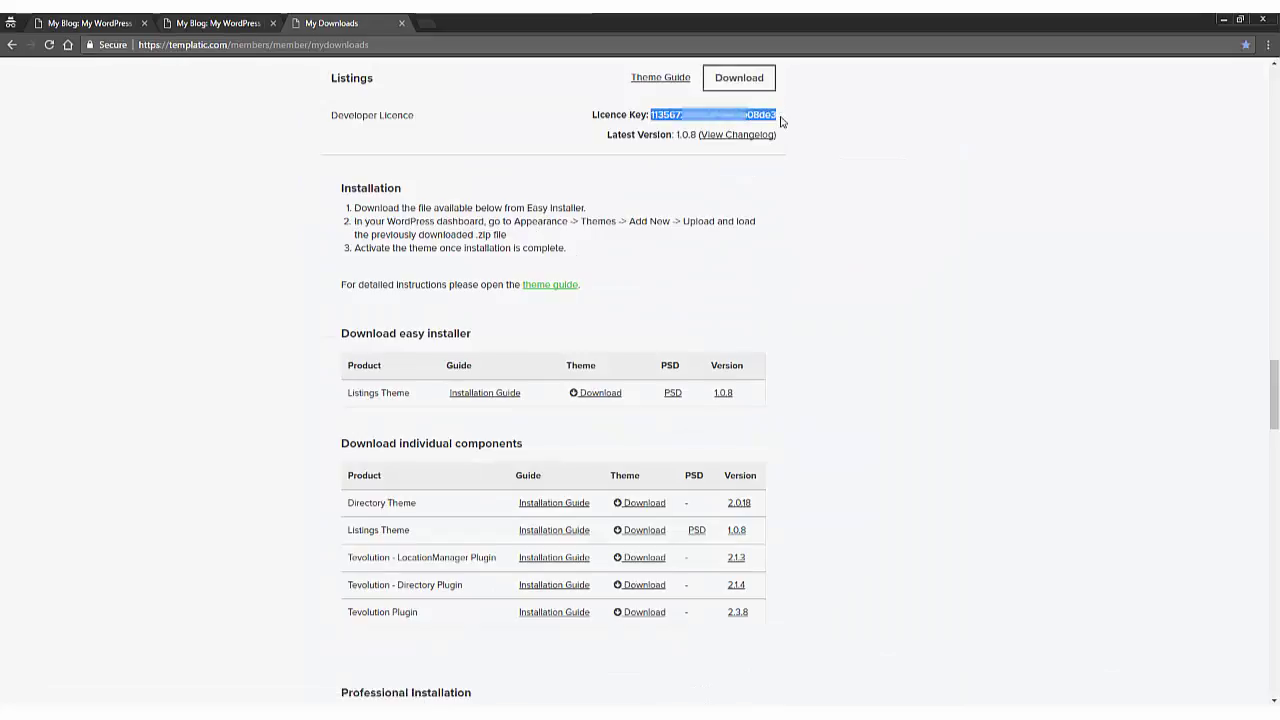
right_click(742, 114)
left_click(760, 124)
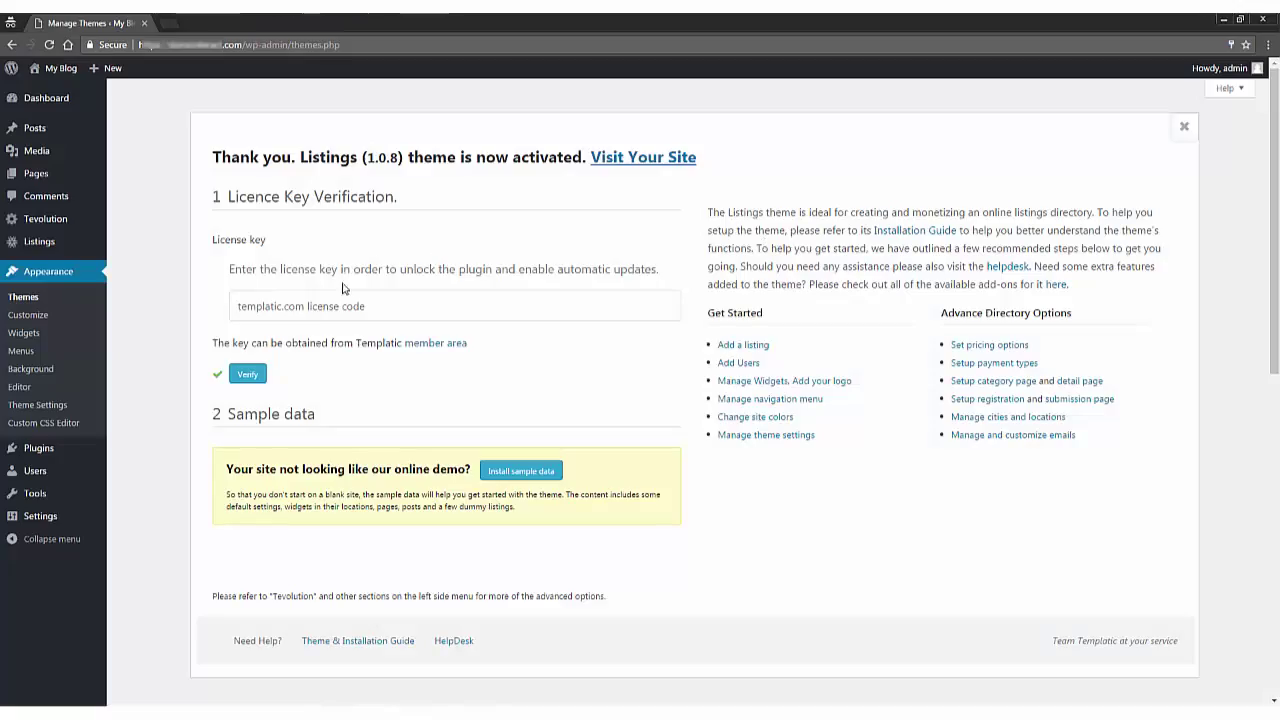
Paste the copied Listings licence key into the License key field and verify it.
left_click(324, 313)
key("ctrl+v")
left_click(250, 377)
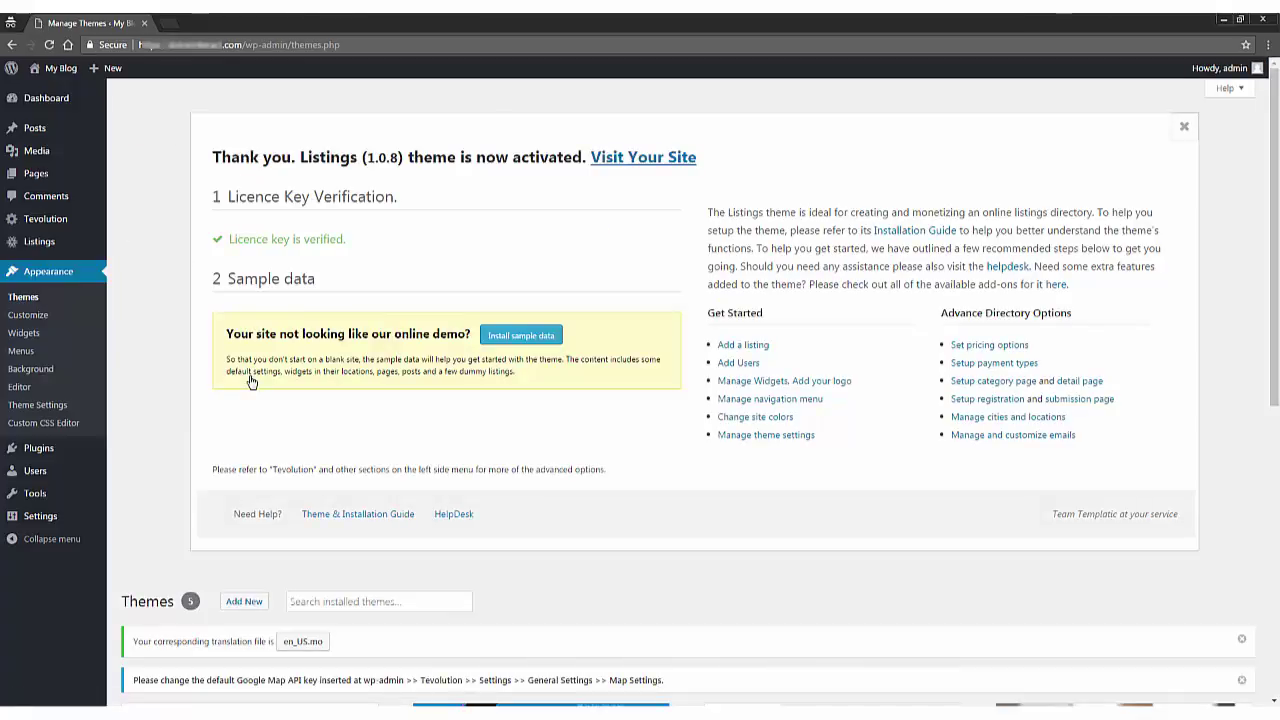
Install the Listings sample data and view the live directory front page.
left_click(543, 340)
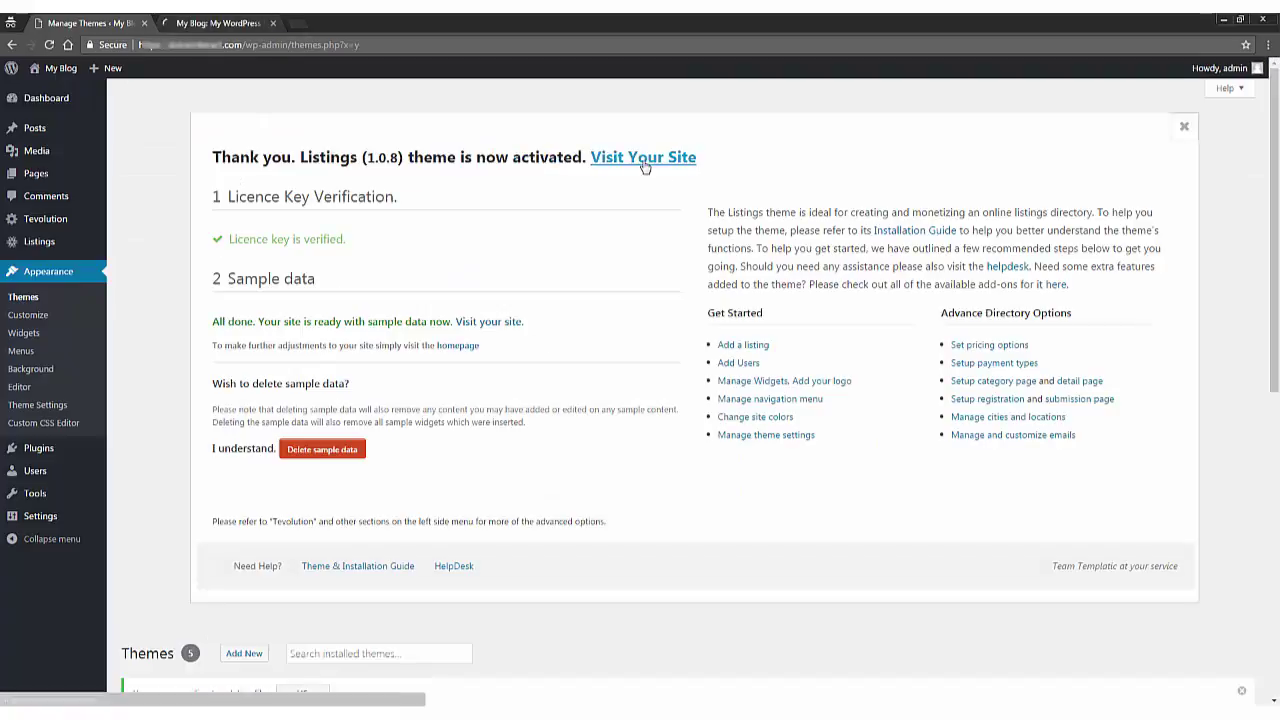
left_click(643, 162)
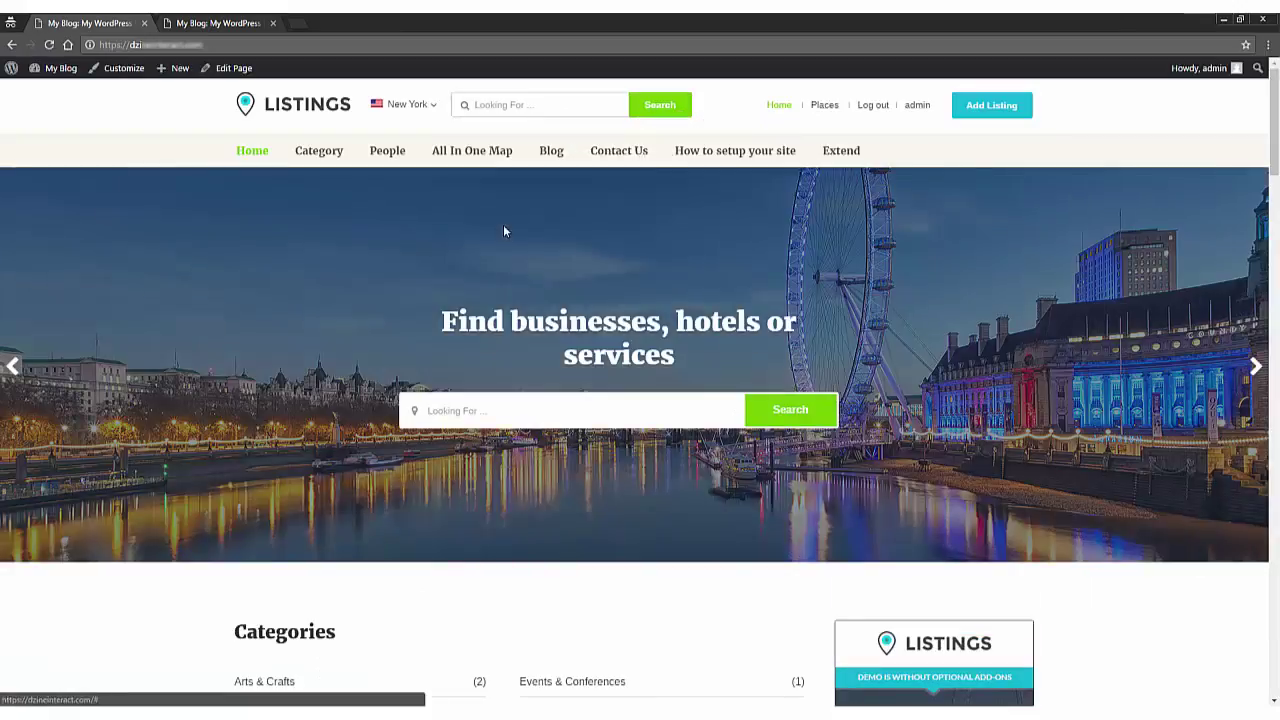
mouse_move(1275, 123)
left_mouse_down()
mouse_move(1276, 658)
mouse_move(1276, 114)
left_mouse_up()
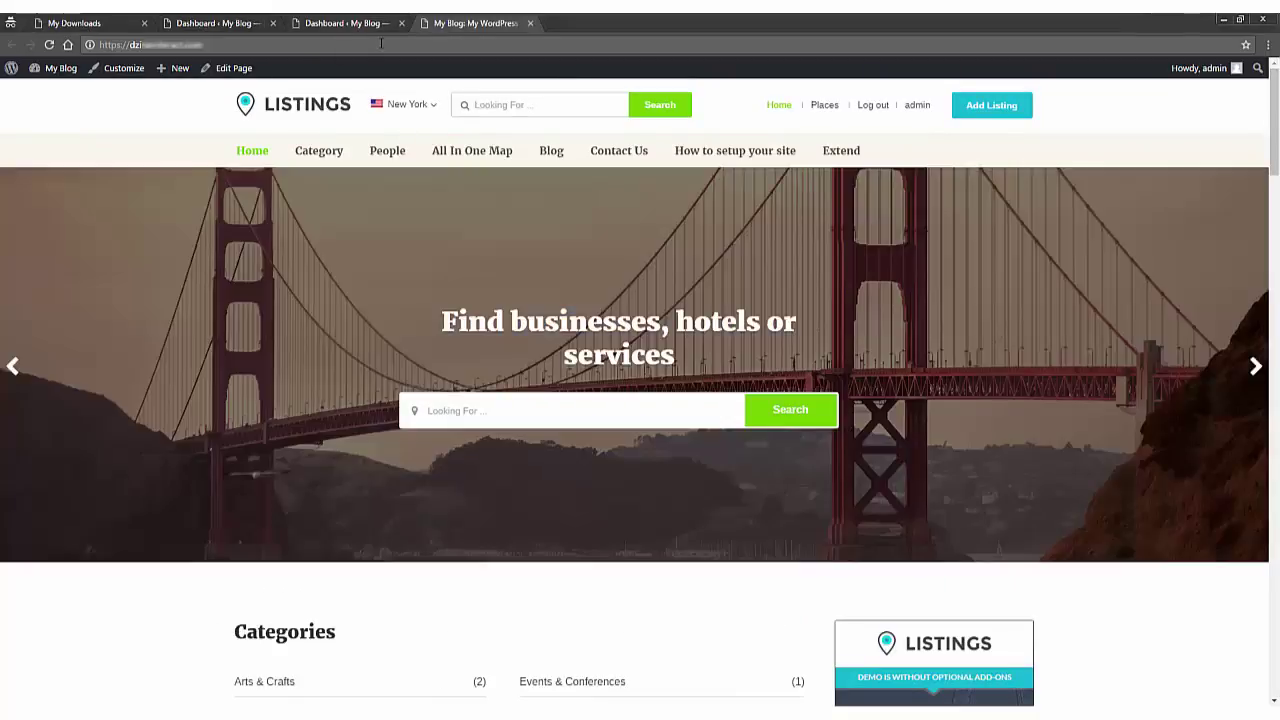
Go to wp-admin from the live site, then open Appearance > Customize and its Site Logo settings.
left_click(381, 44)
type("wp-admin")
key("Return")
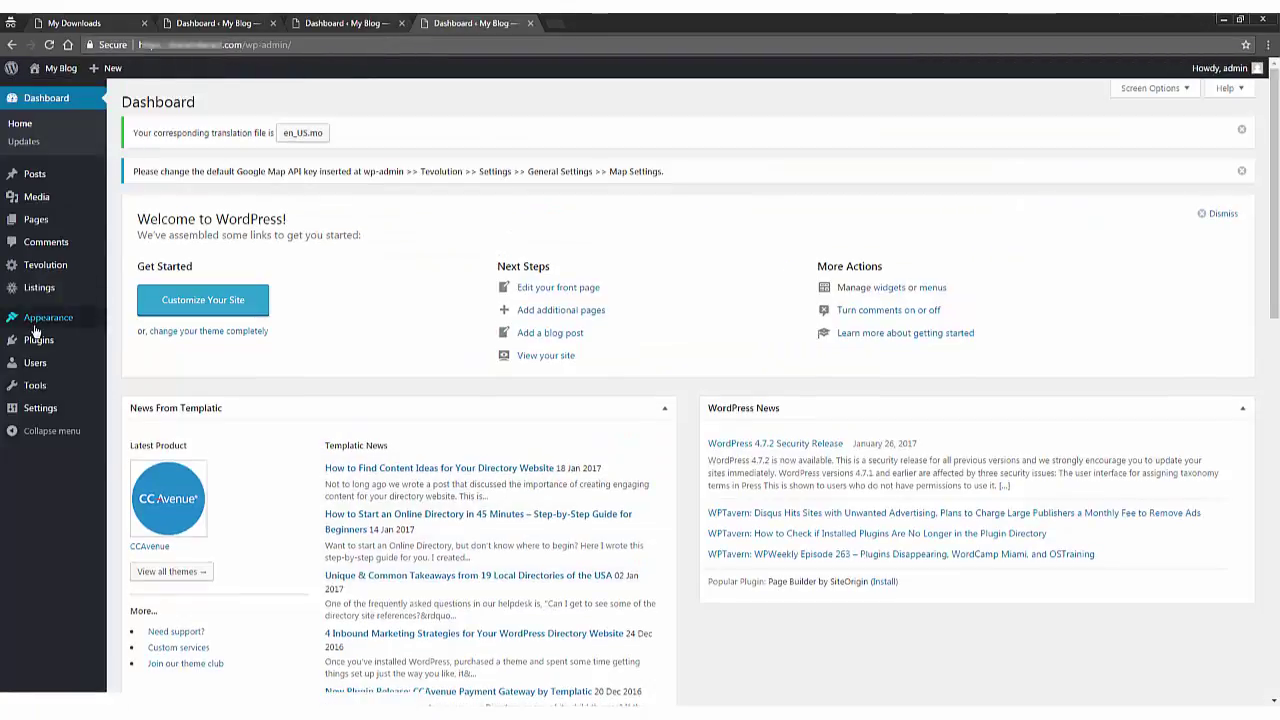
mouse_move(60, 317)
left_click(139, 344)
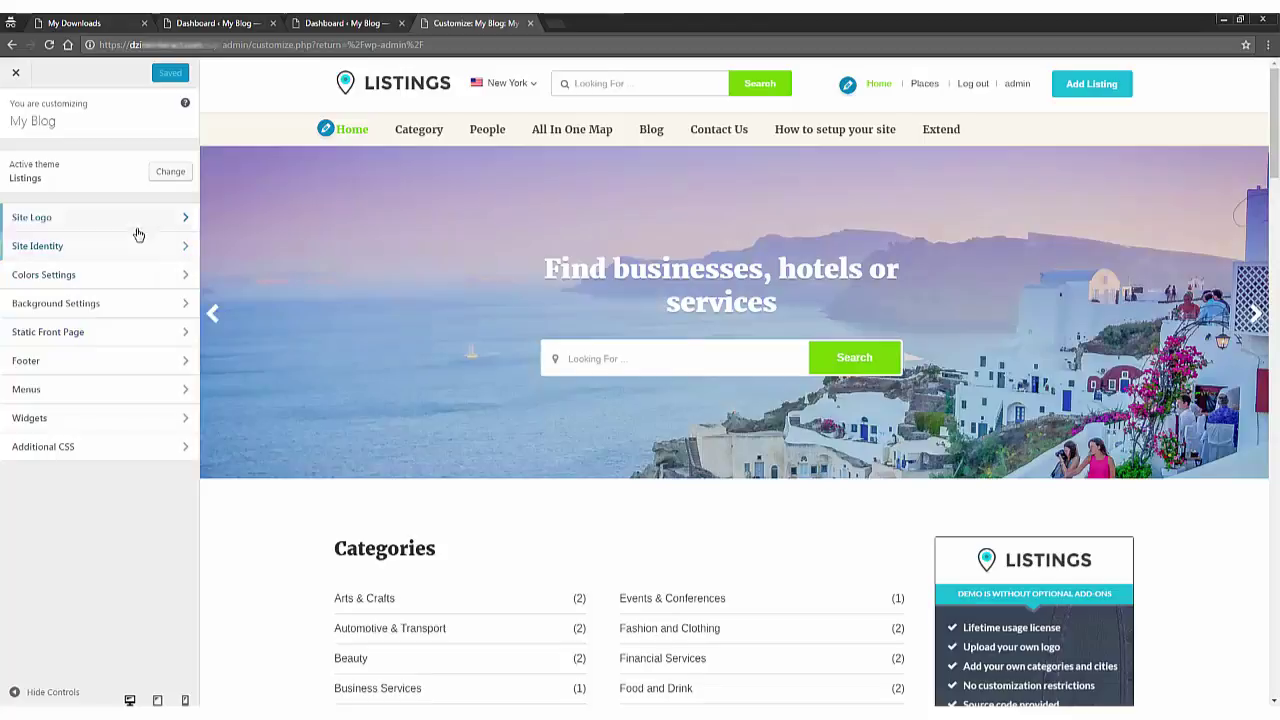
left_click(136, 223)
Upload logo.png from the computer and choose it as the site logo.
left_click(138, 219)
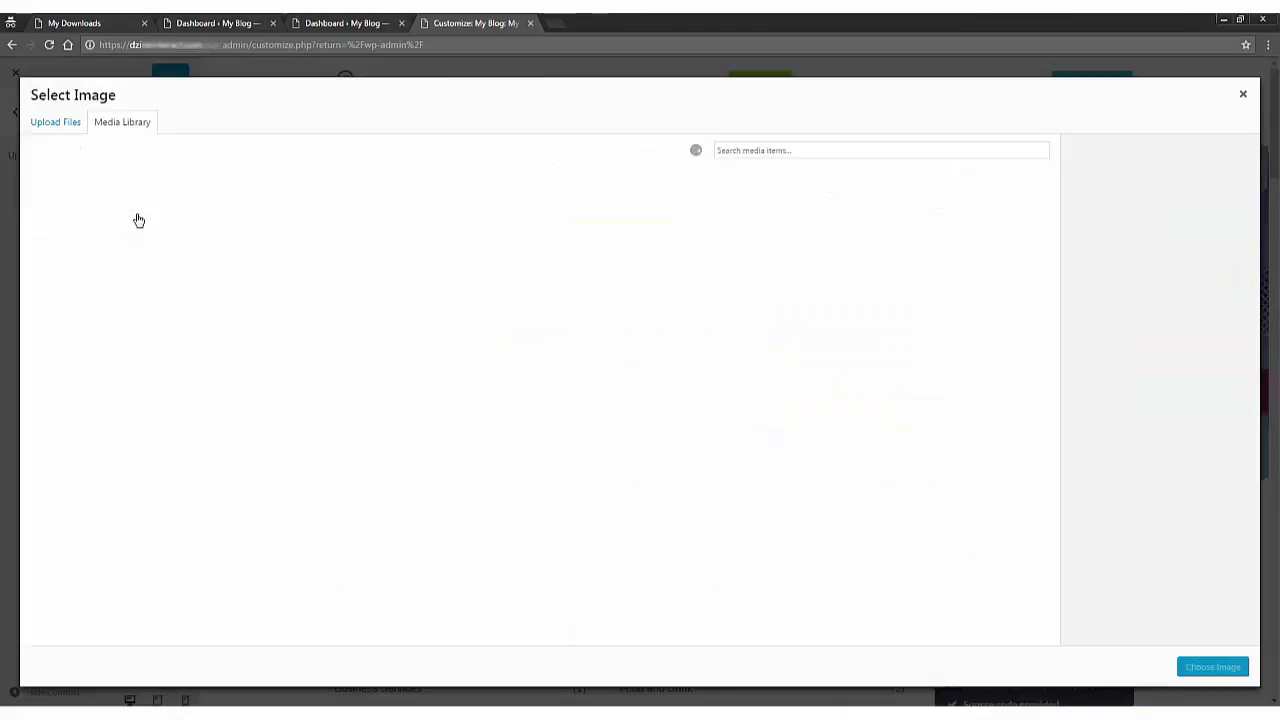
left_click(58, 126)
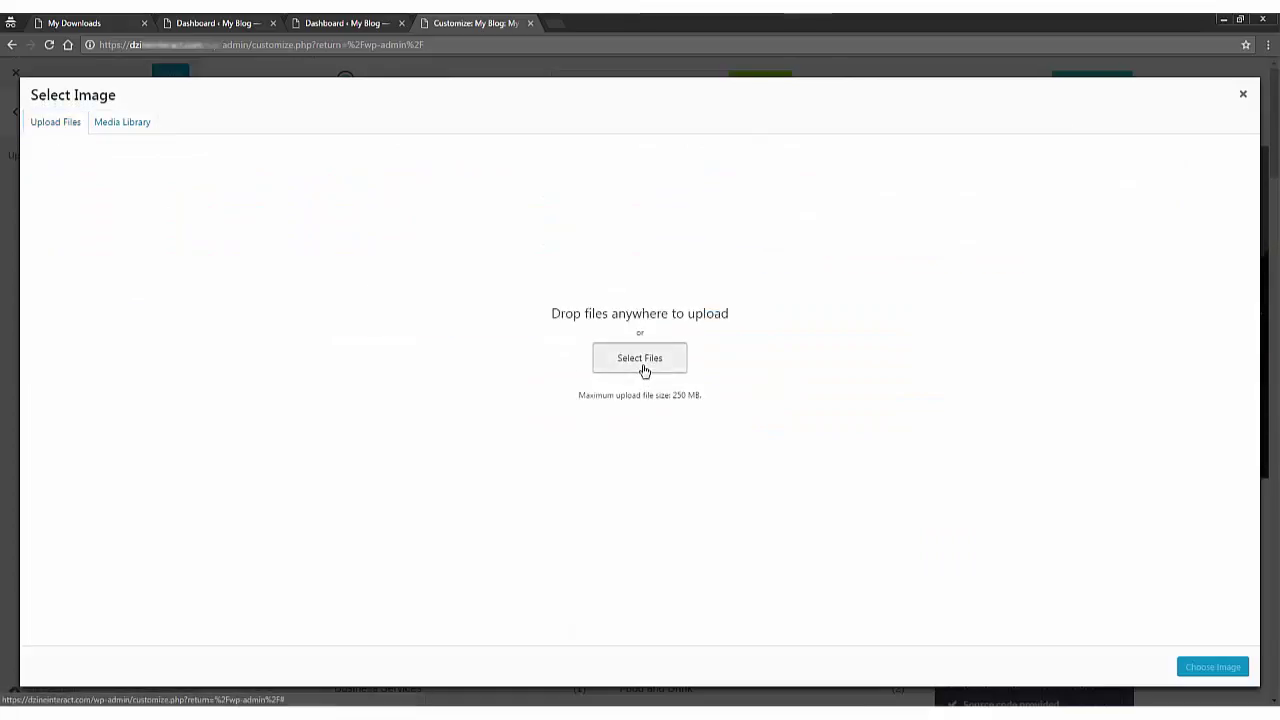
left_click(643, 362)
left_click(234, 125)
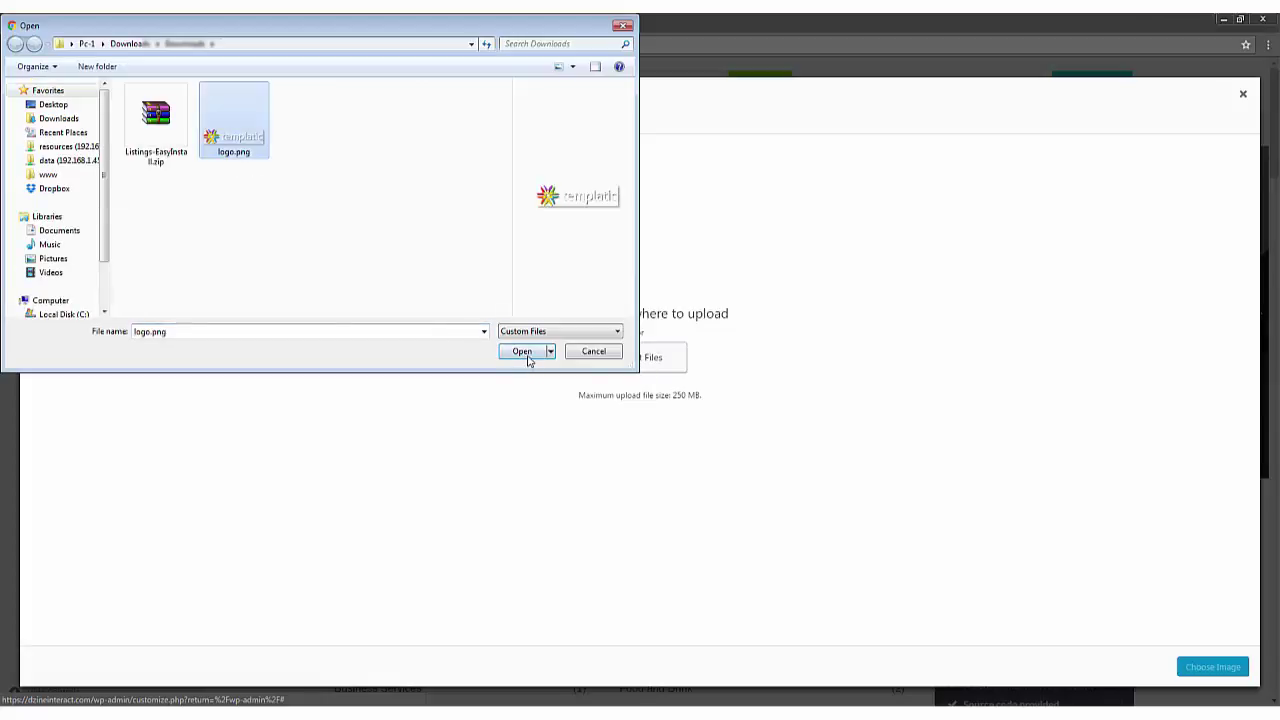
left_click(525, 355)
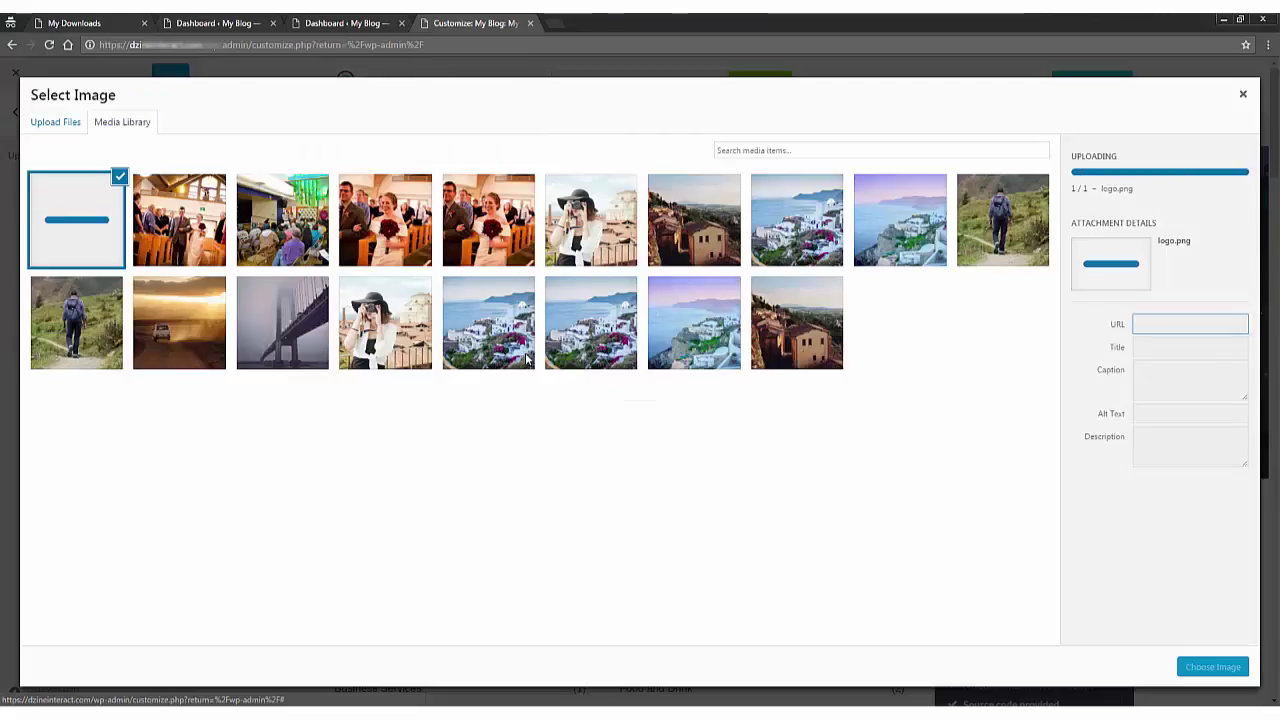
left_click(1213, 667)
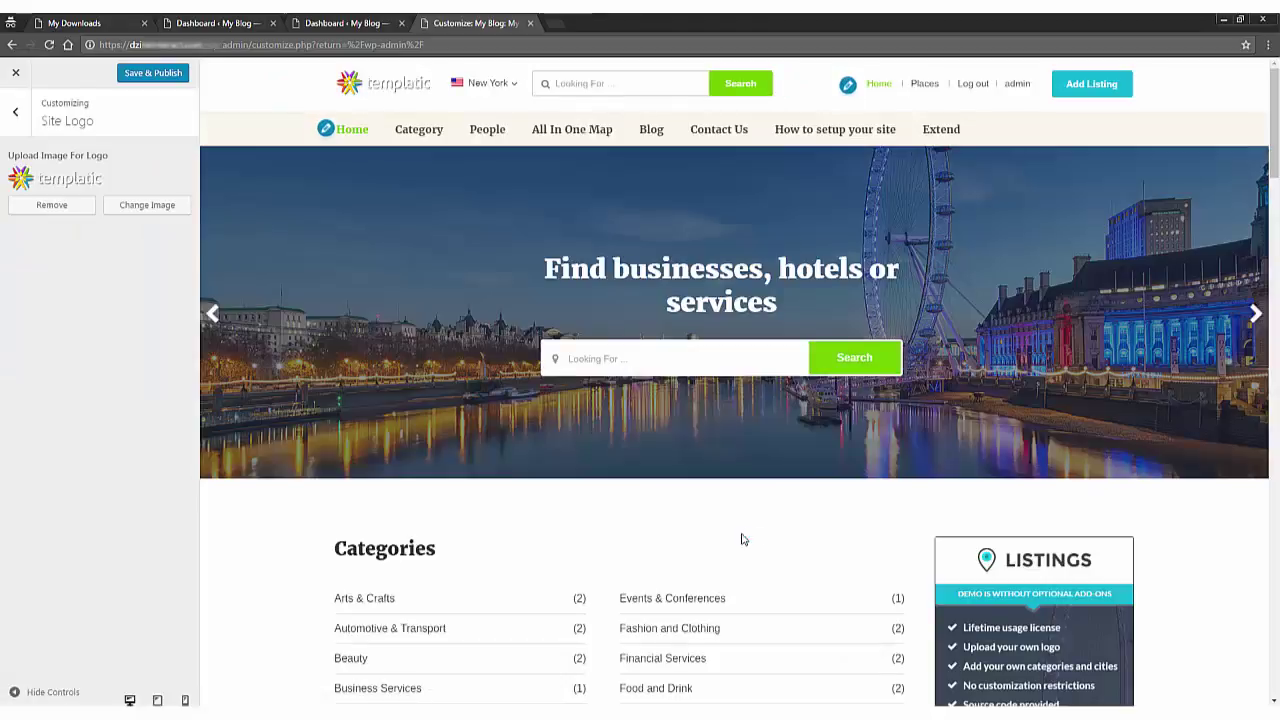
Look through the Colors Settings body background choices and the Background Settings.
left_click(15, 111)
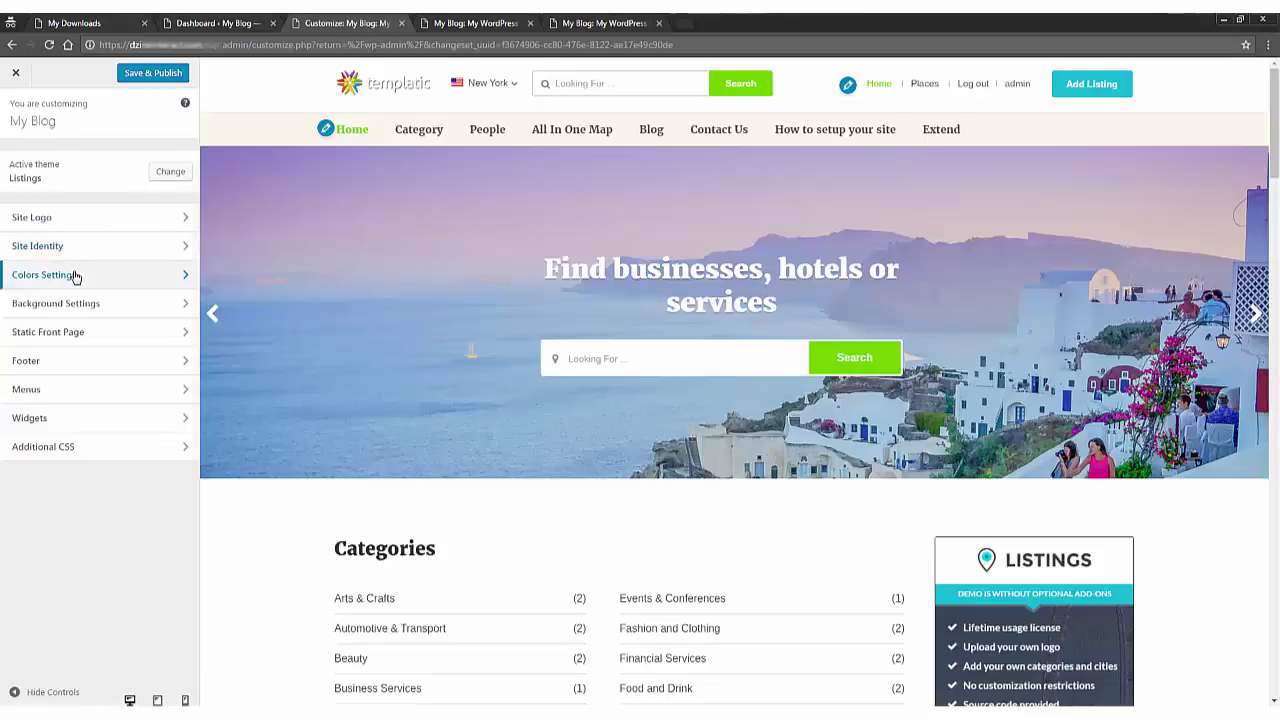
left_click(75, 276)
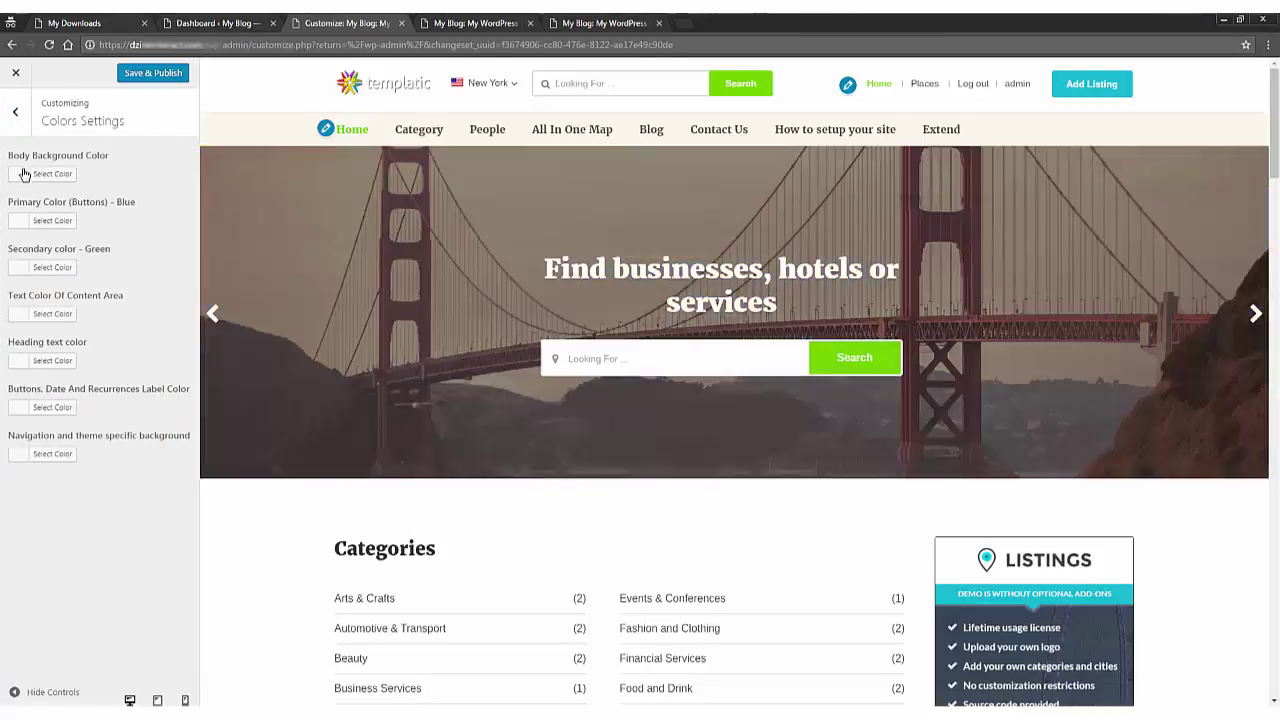
left_click(25, 175)
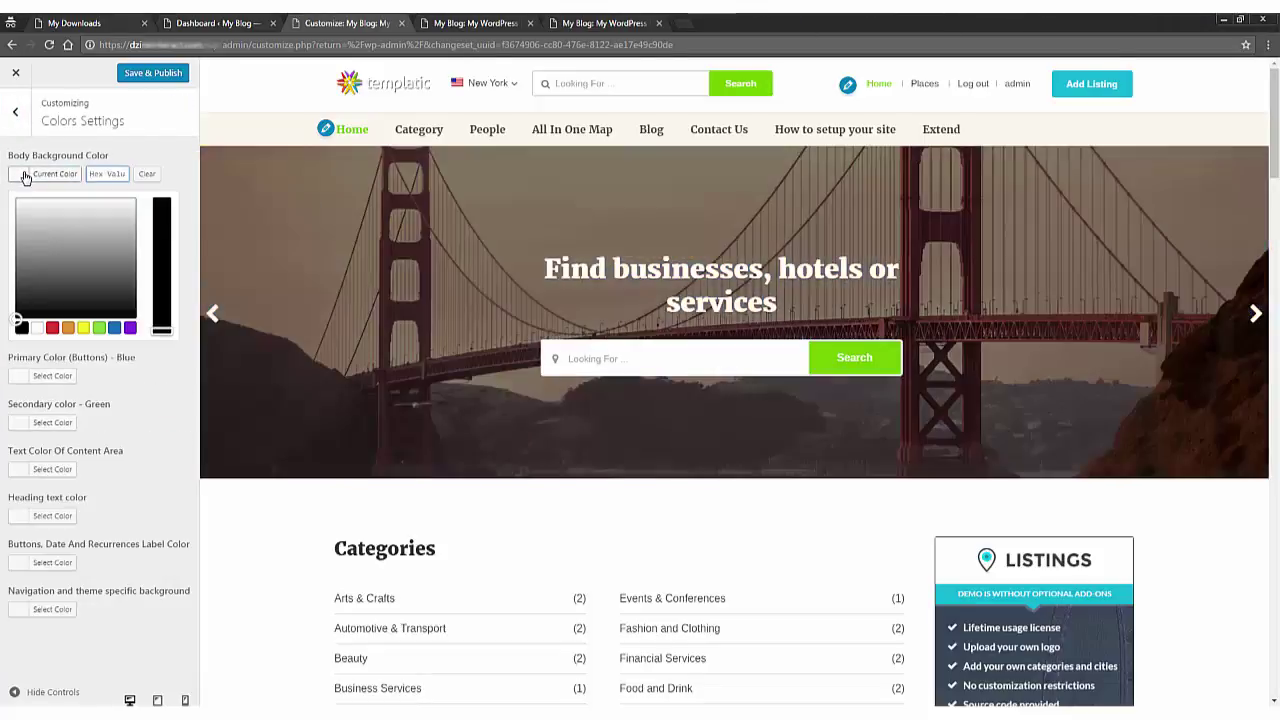
left_click(25, 175)
left_click(15, 112)
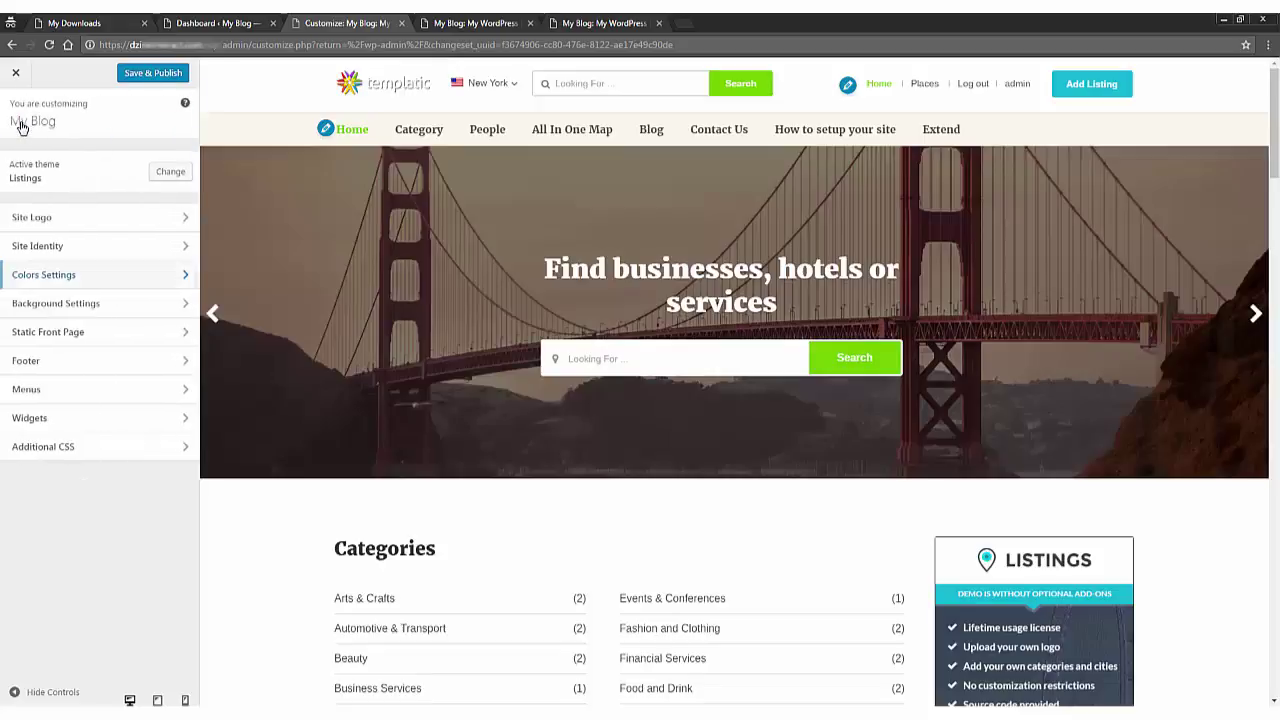
left_click(68, 316)
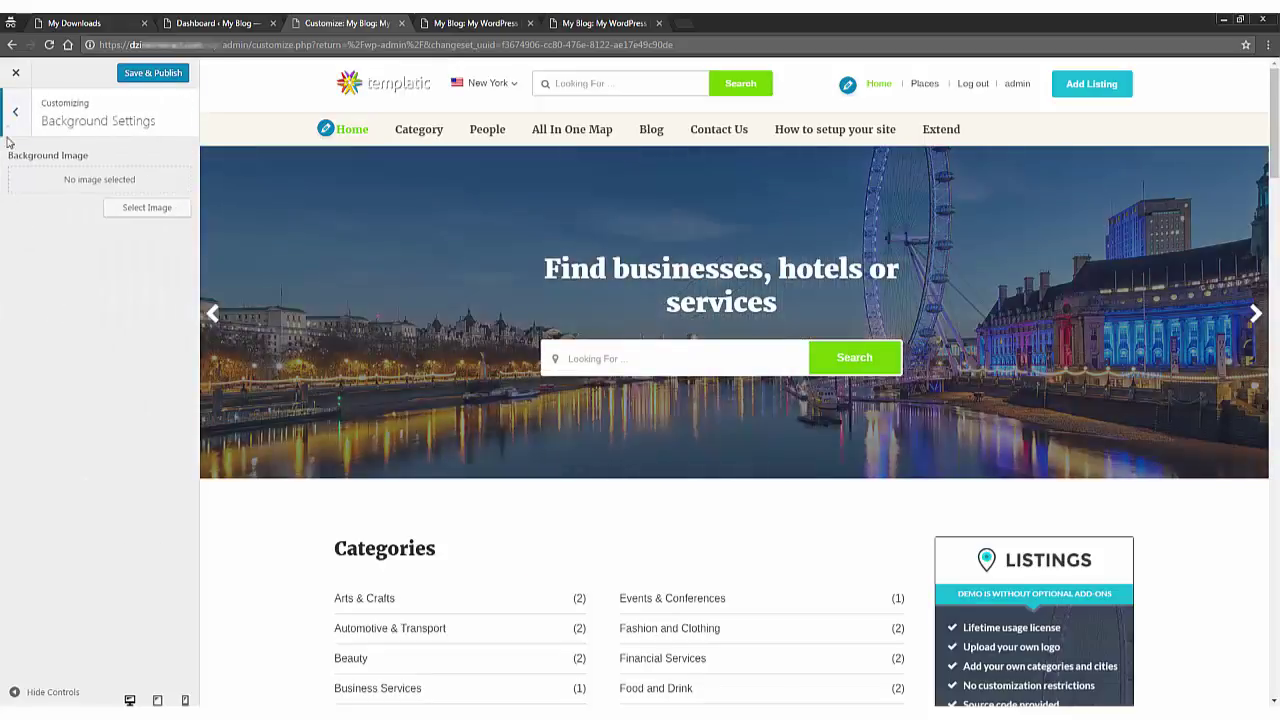
Save & Publish the customizer changes and close back to the Dashboard.
left_click(15, 118)
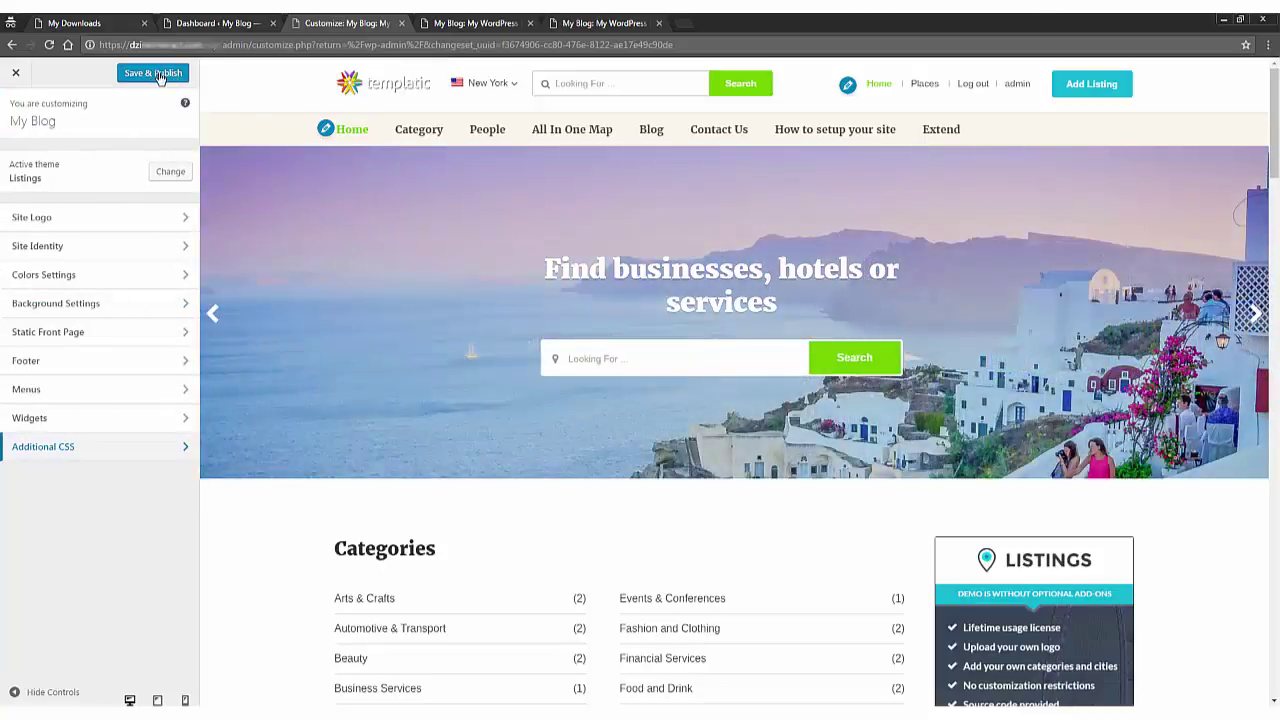
left_click(158, 76)
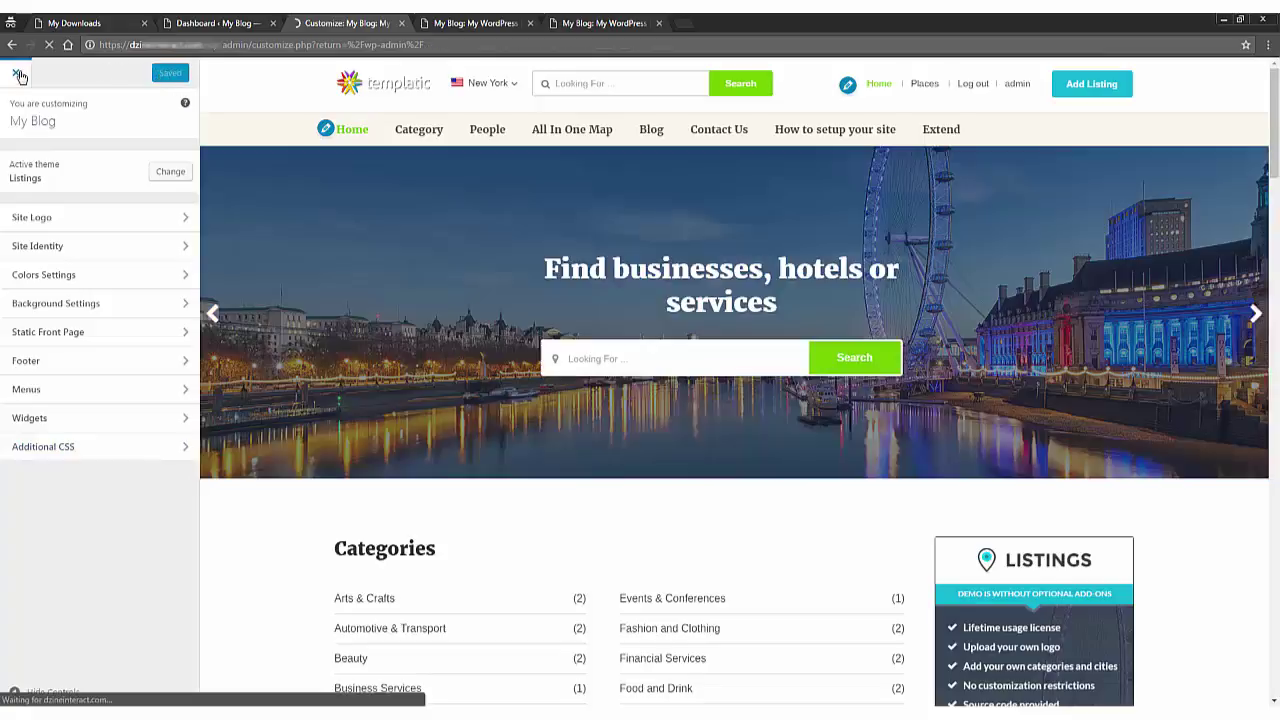
left_click(16, 72)
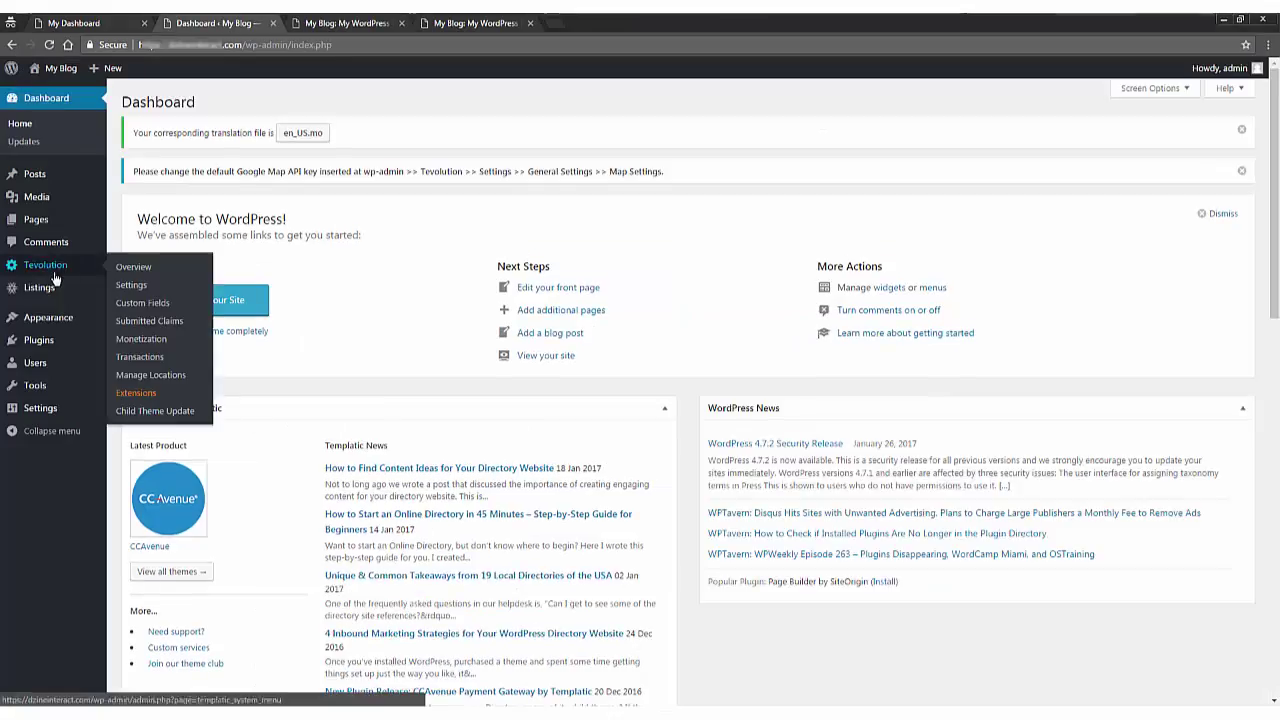
Browse Tevolution's Custom Fields, Post Types and Monetization price packages.
left_click(54, 268)
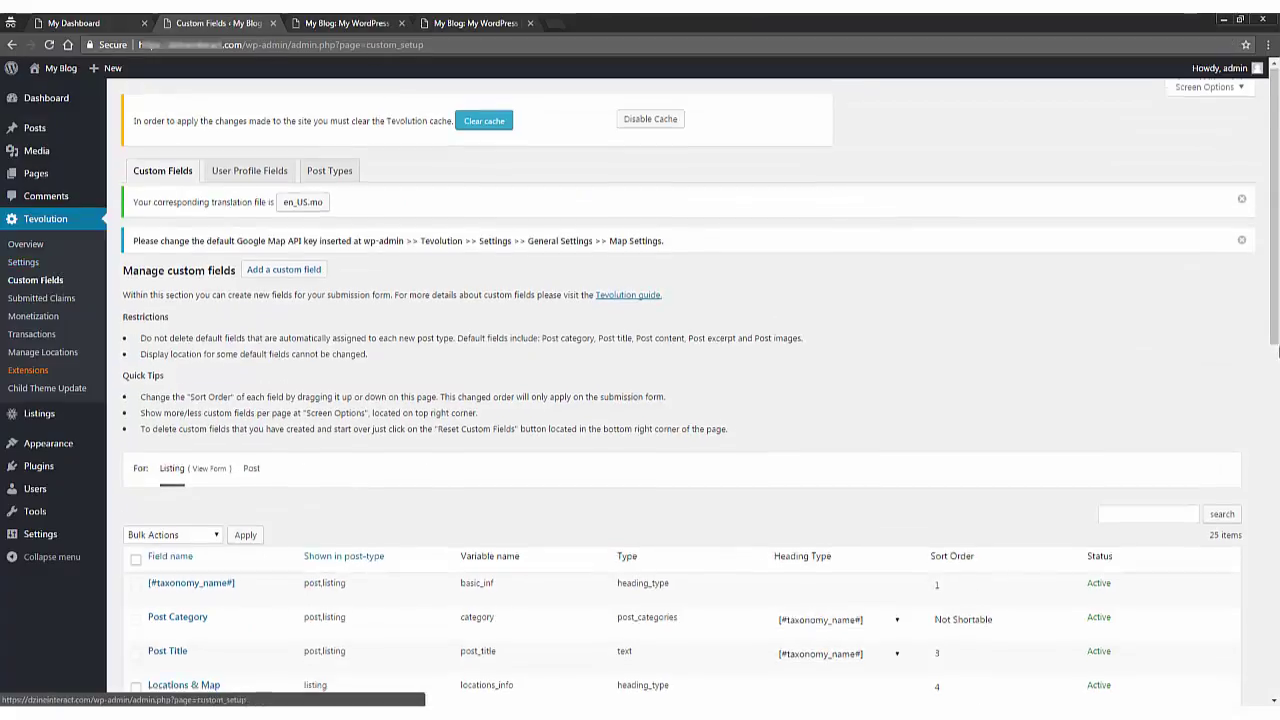
scroll(1278, 349, "down", 3)
scroll(1074, 314, "up", 3)
left_click(323, 182)
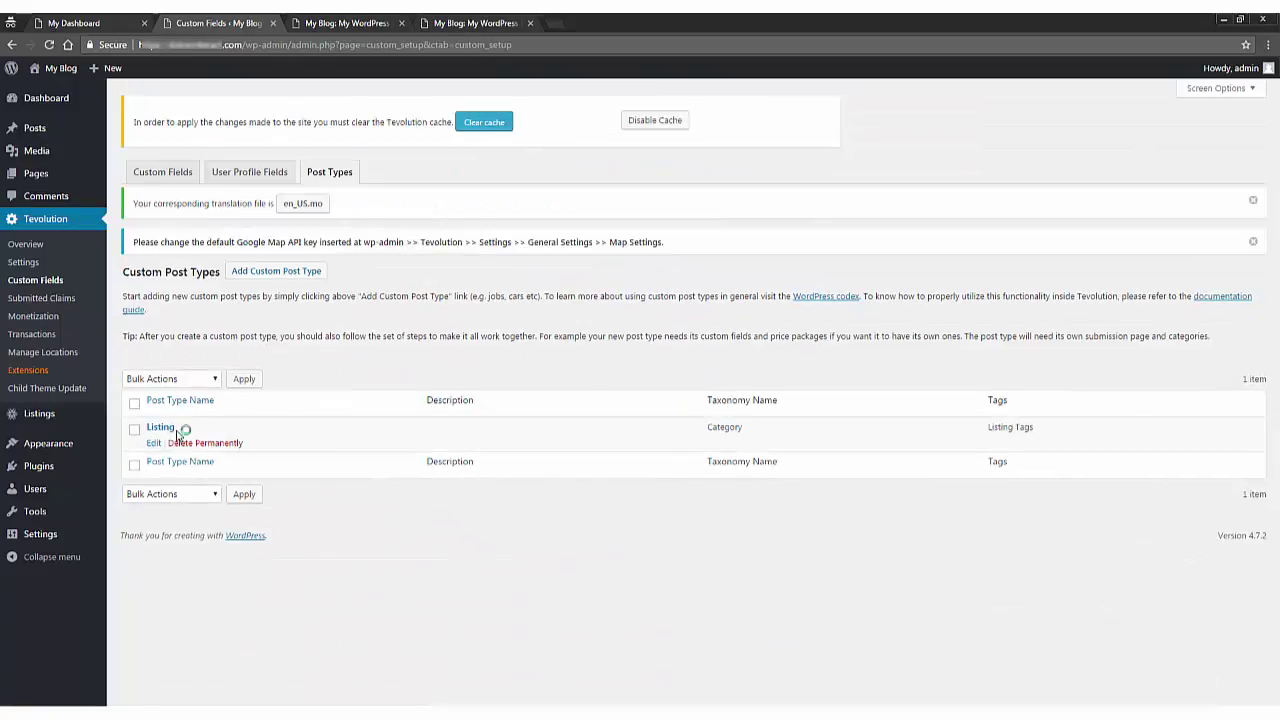
left_click(33, 318)
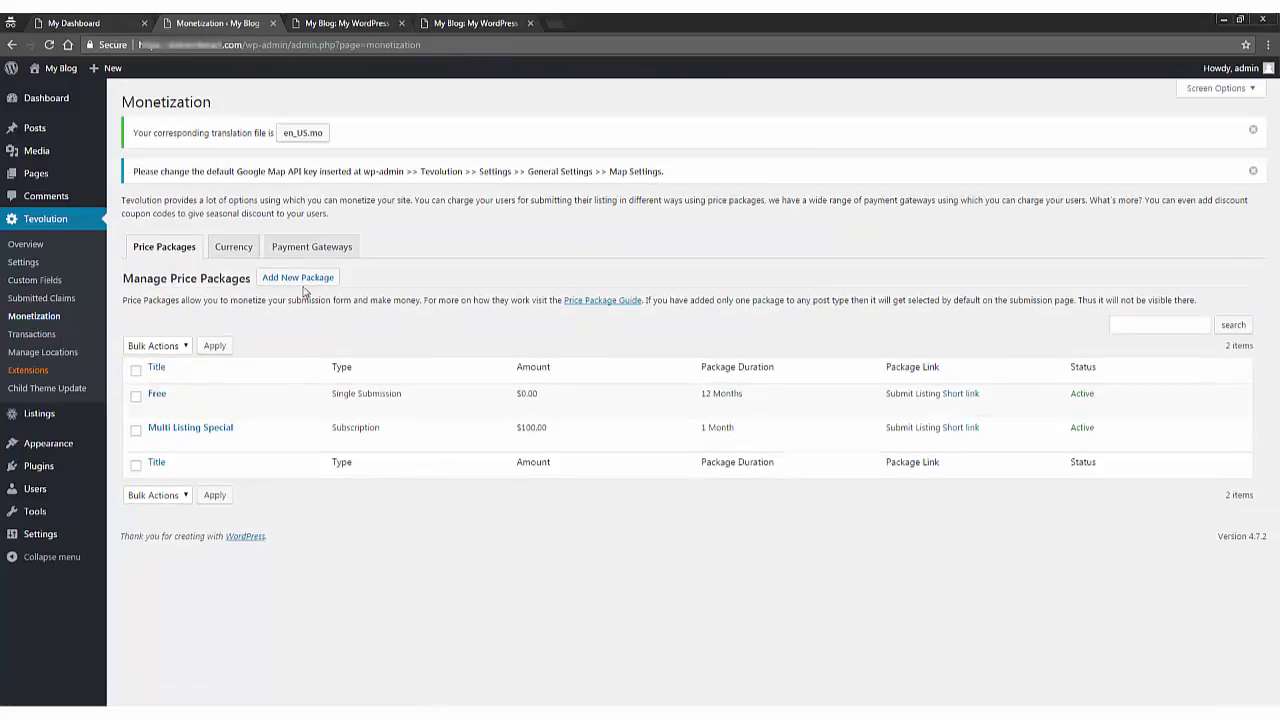
Check the Transactions report, then show the Cities list under Manage Locations.
left_click(24, 338)
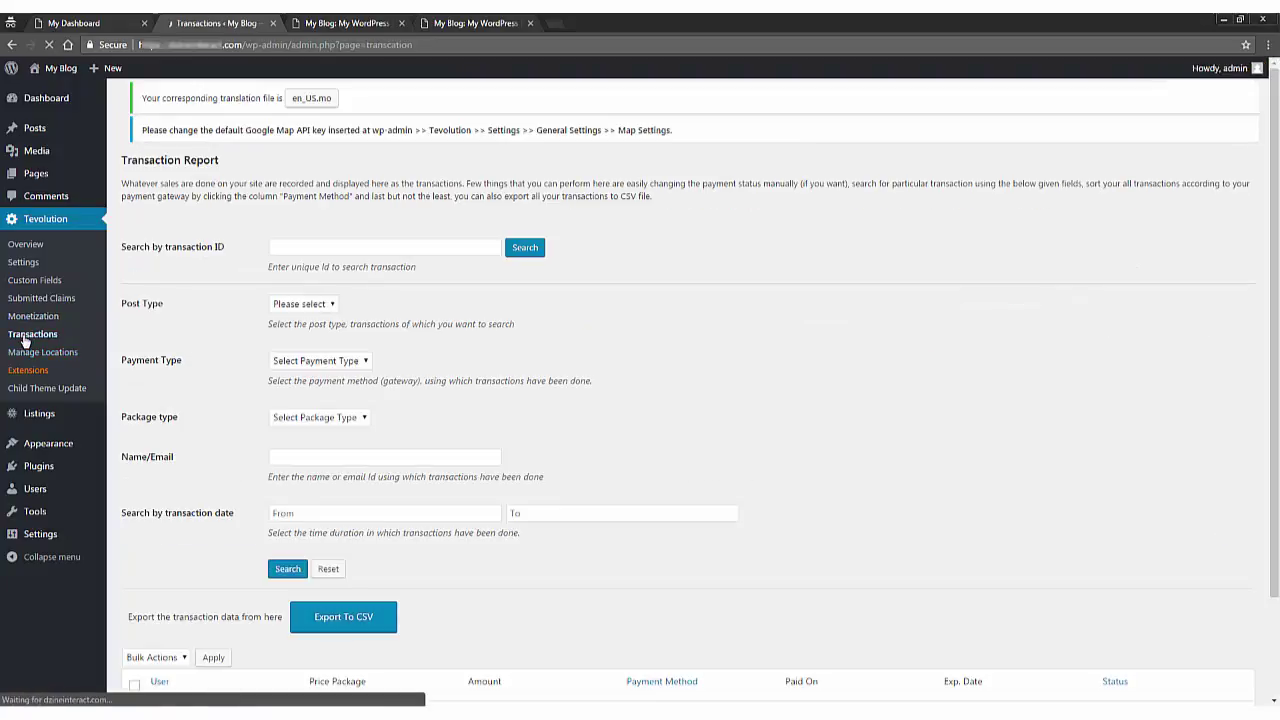
scroll(240, 370, "down", 1)
scroll(240, 370, "up", 2)
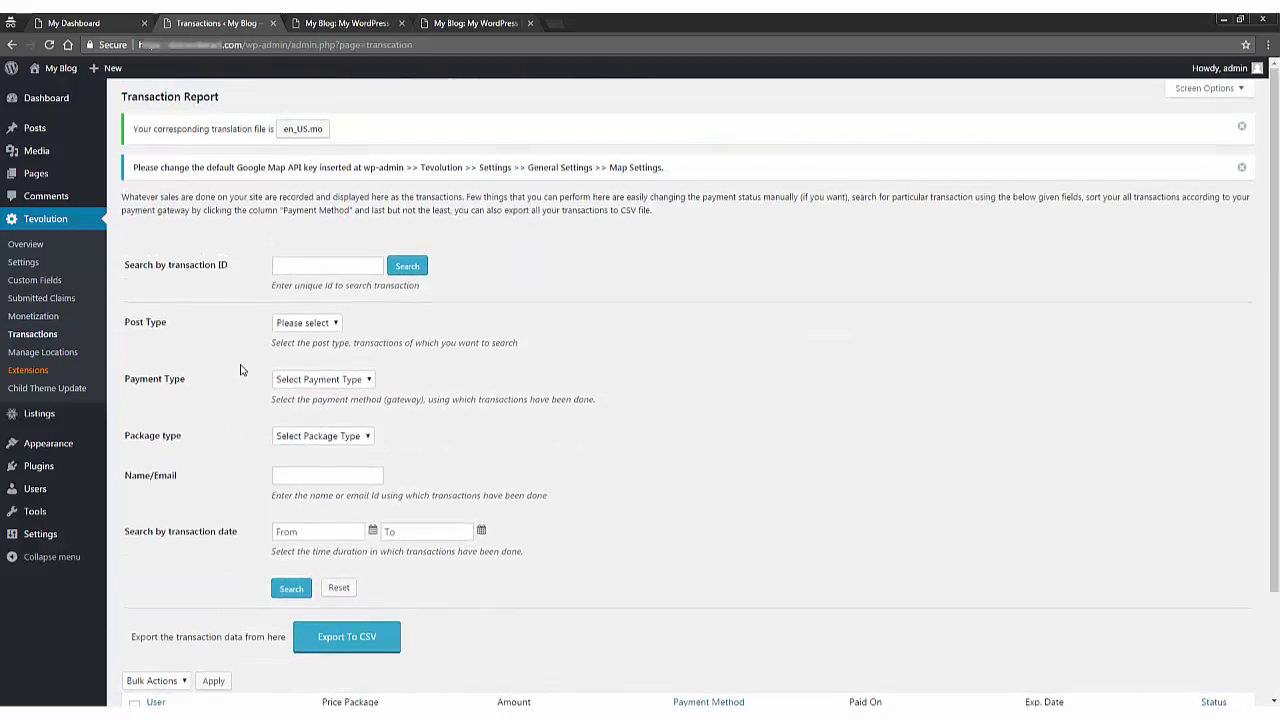
left_click(35, 355)
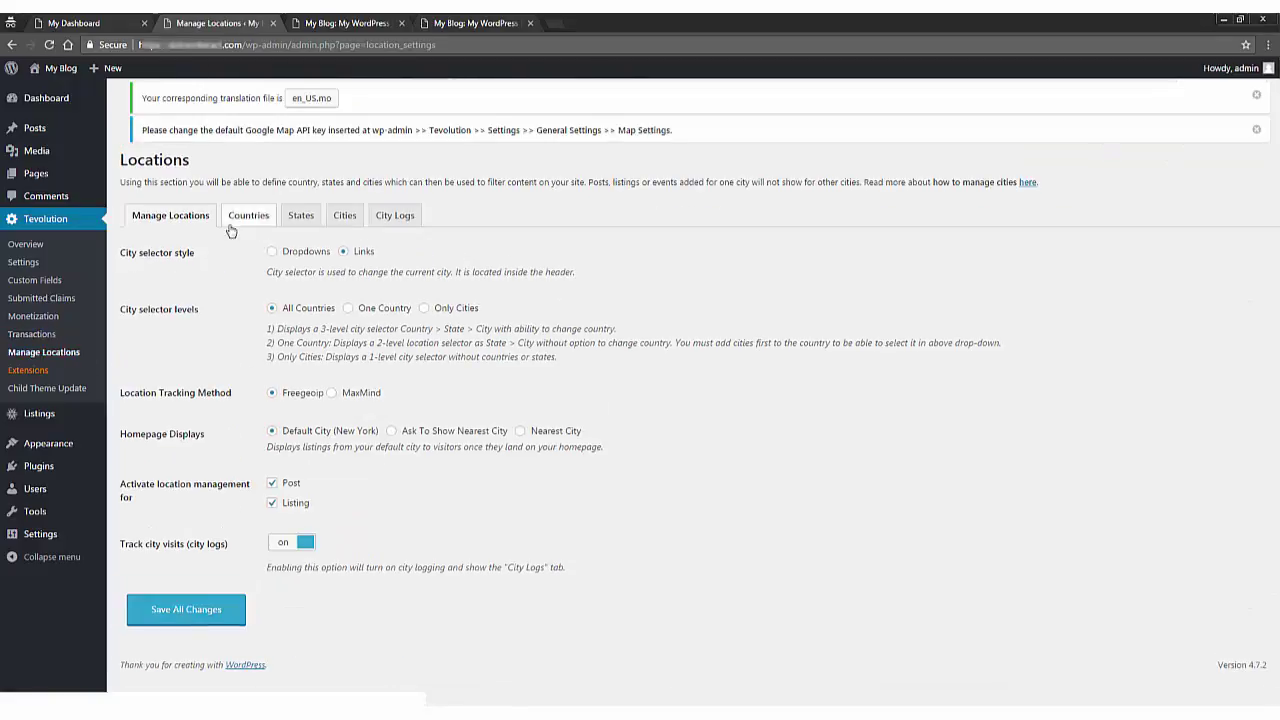
left_click(345, 216)
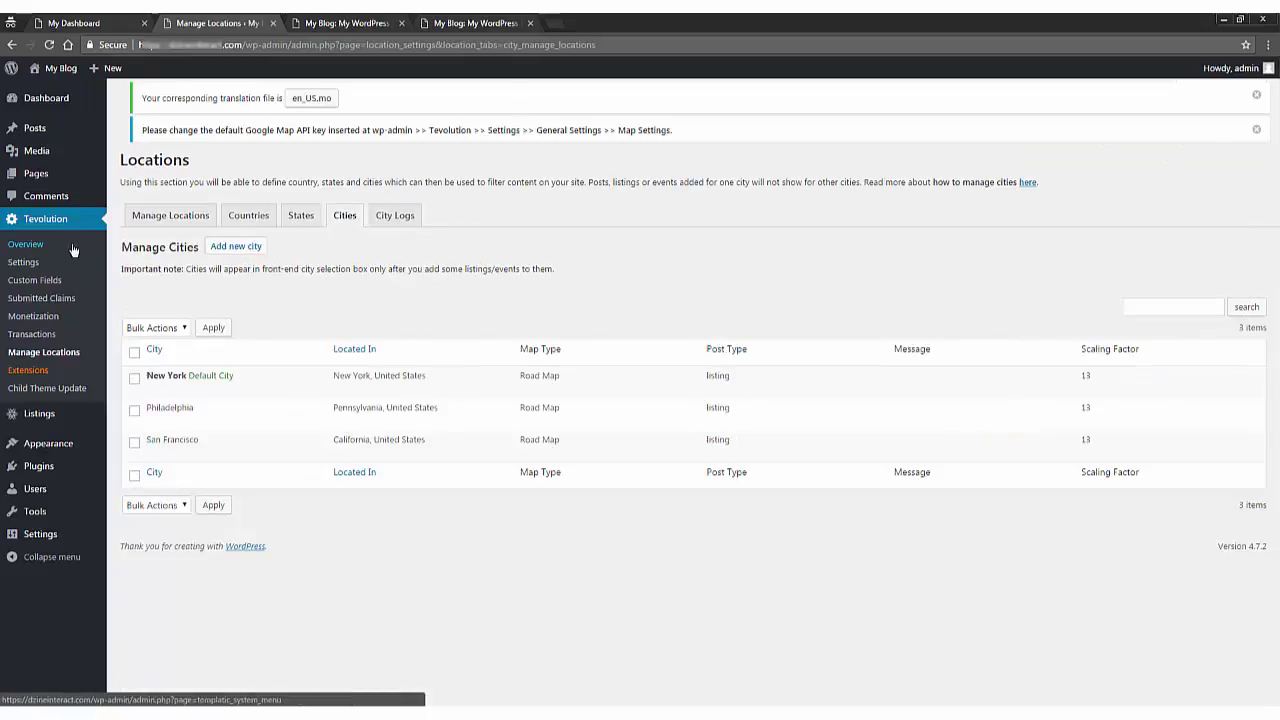
Look over Tevolution's Permalink Settings, then return to General Settings showing Category Display as Check Box.
left_click(25, 264)
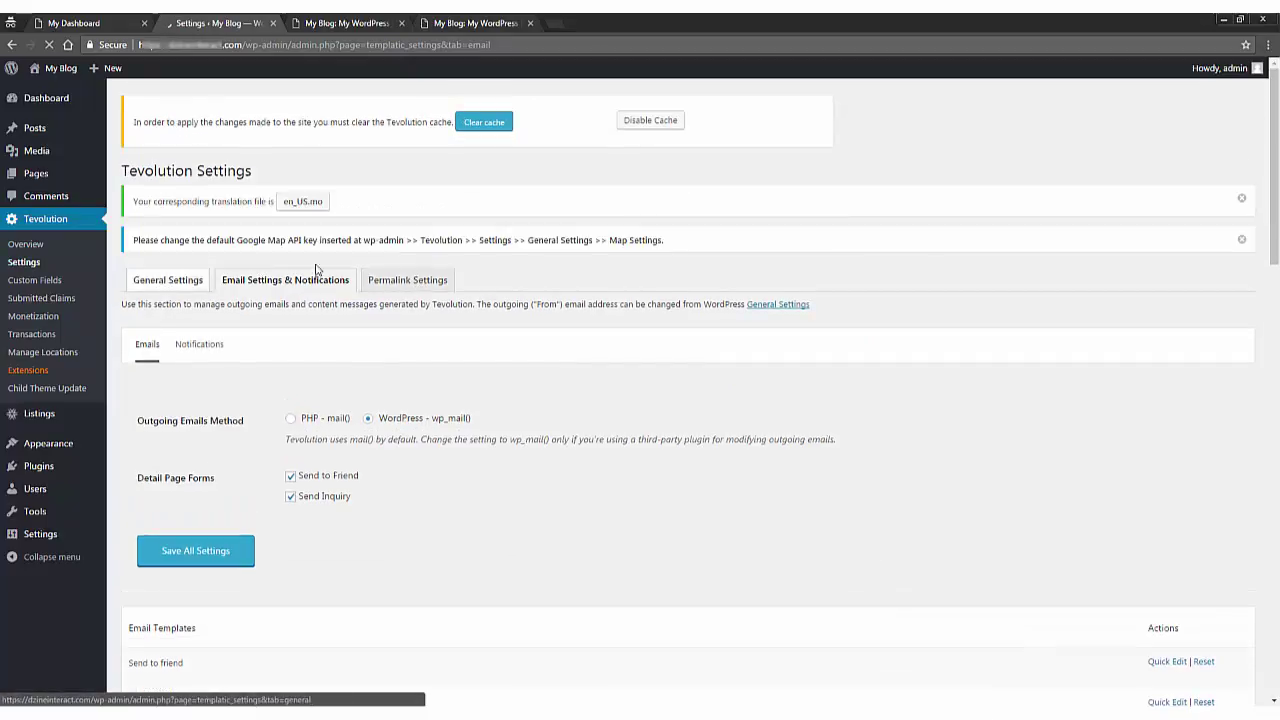
left_click(368, 284)
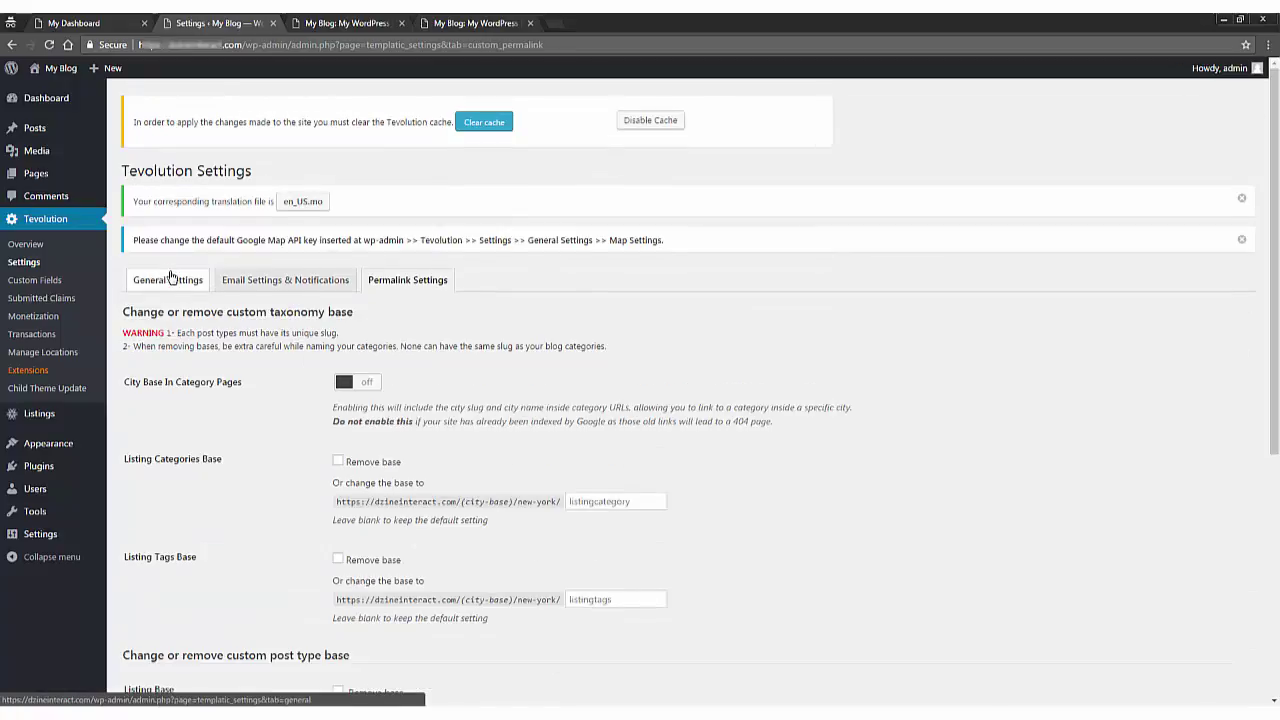
scroll(170, 272, "down", 2)
left_click(161, 150)
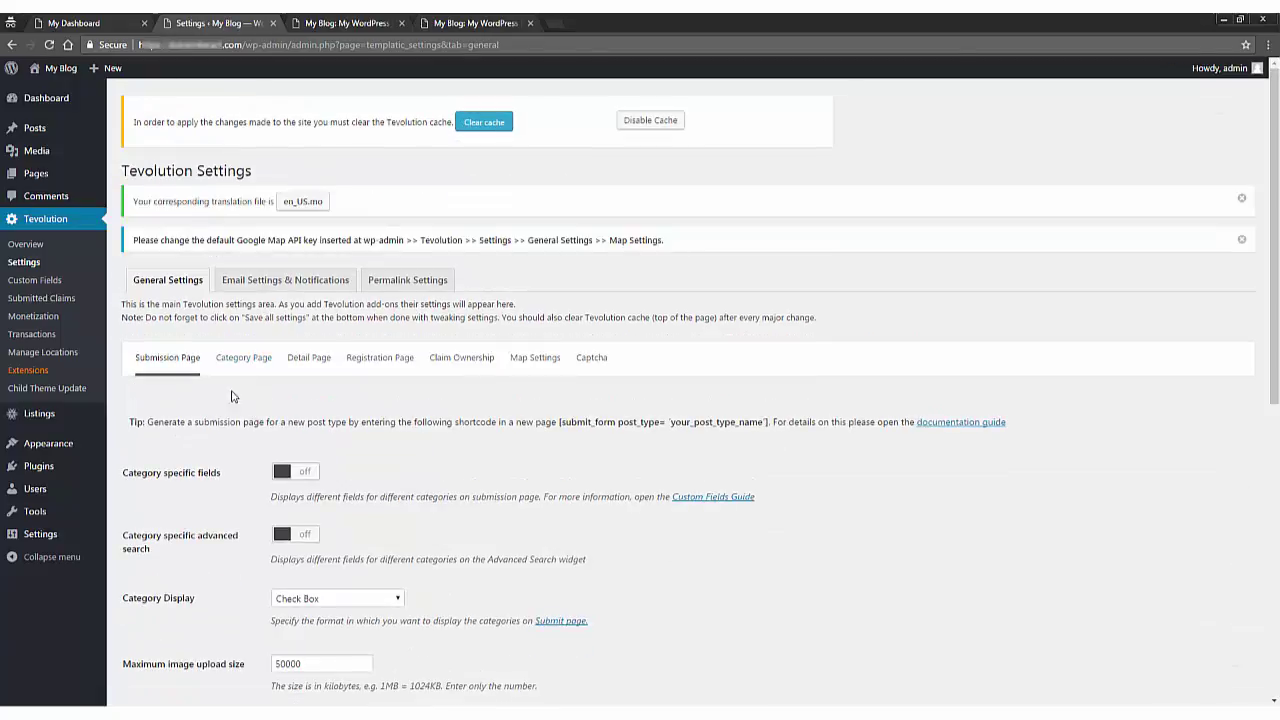
scroll(195, 378, "down", 2)
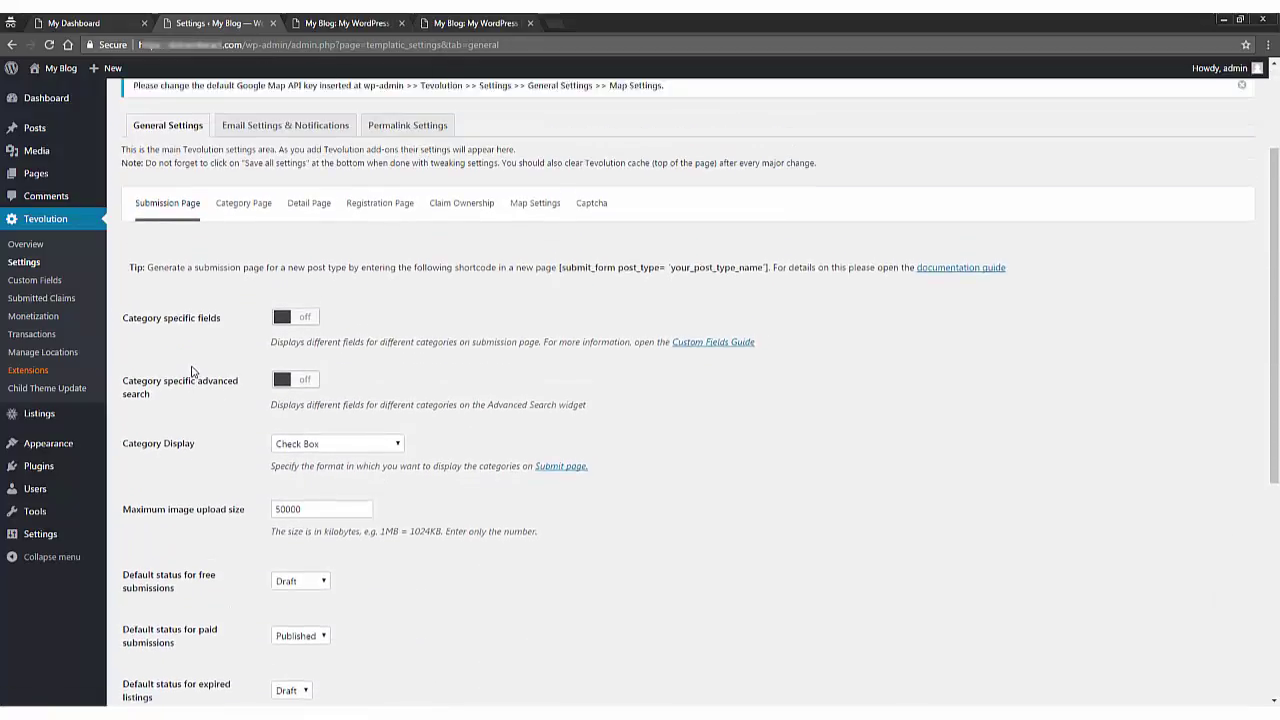